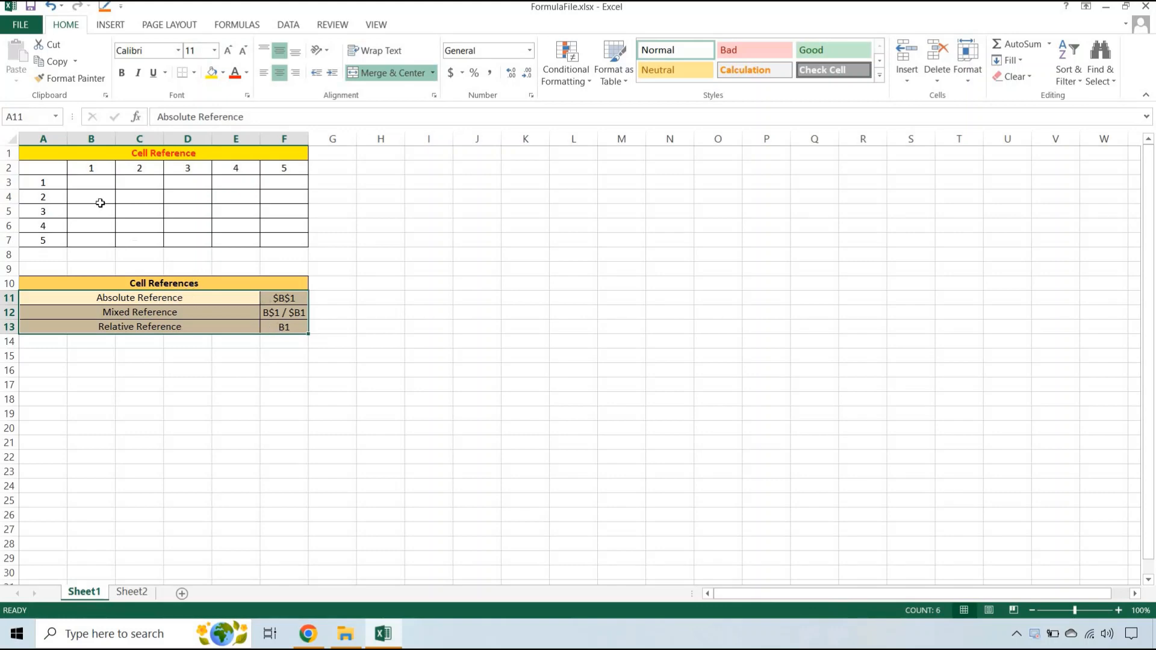
Examine the empty grid B3:F7 on Sheet1, and compare B3 on Sheet2 with its headers A3 and B2.
click(95, 180)
drag(107, 217, 283, 241)
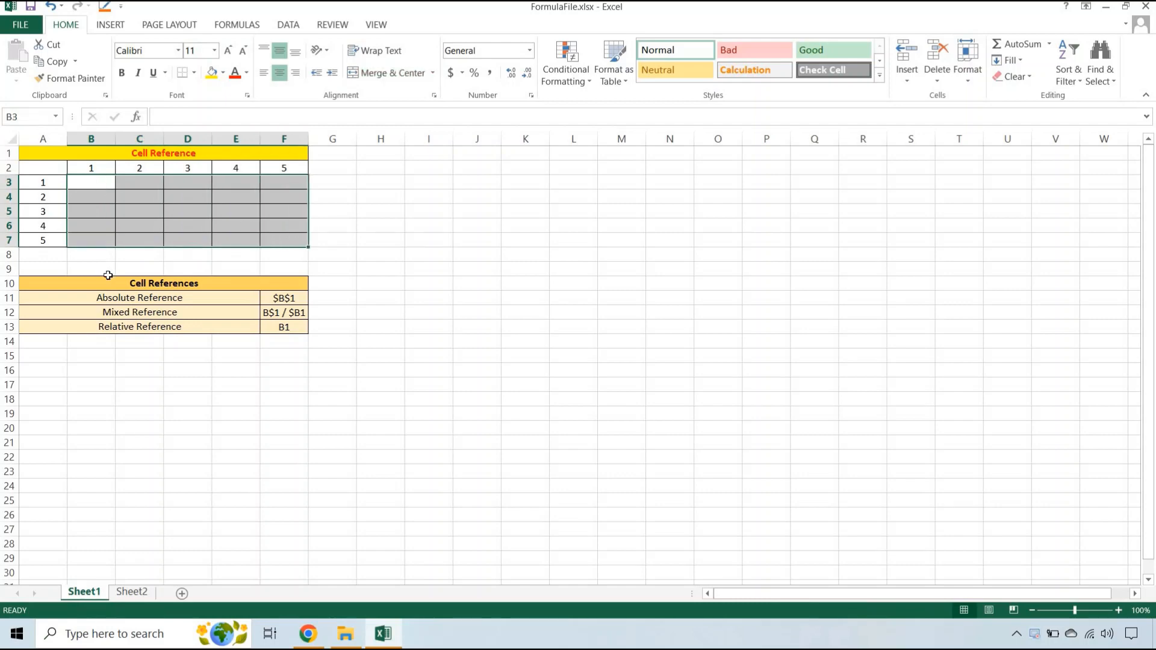
drag(93, 183, 283, 241)
click(131, 592)
click(95, 182)
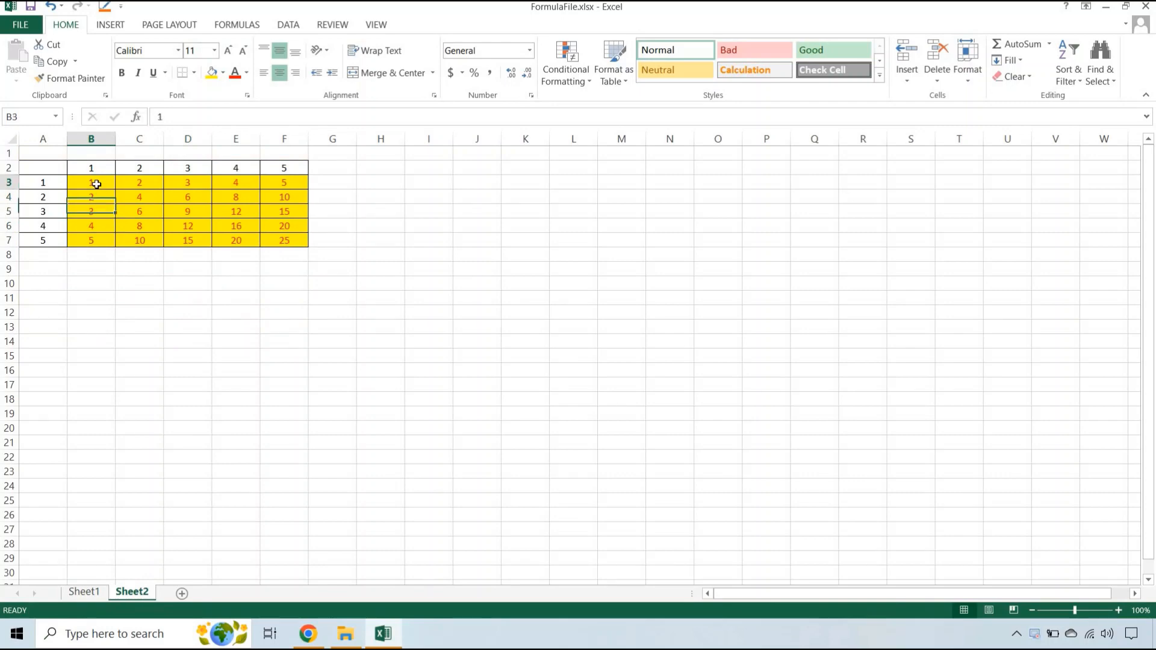
click(43, 182)
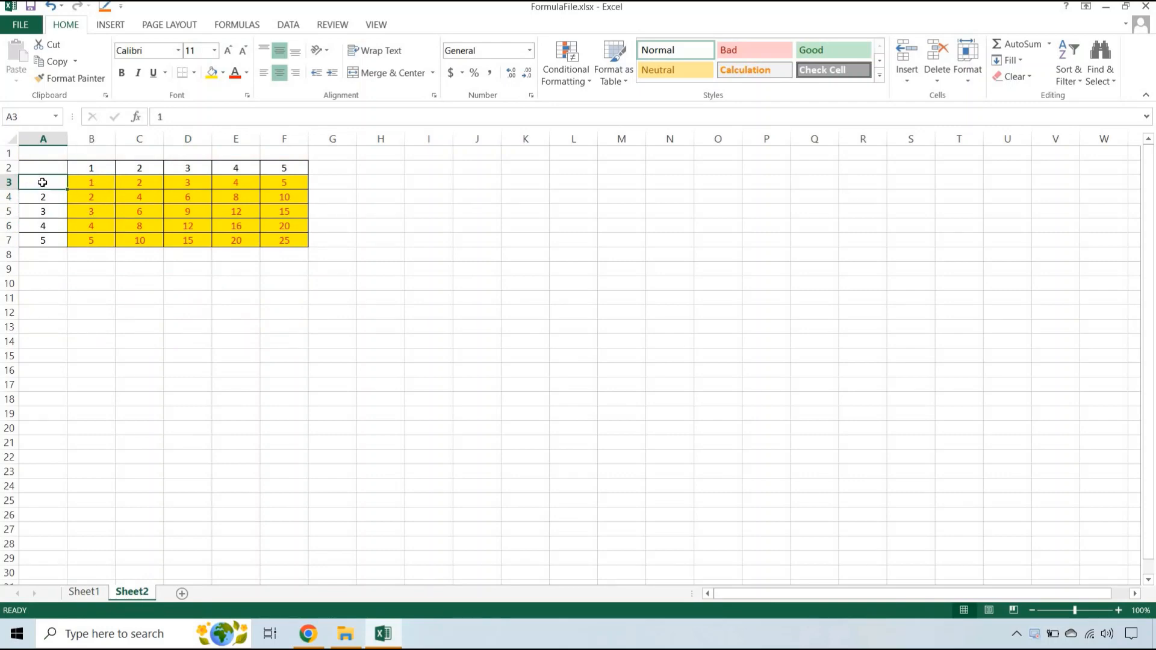
ctrl+click(95, 169)
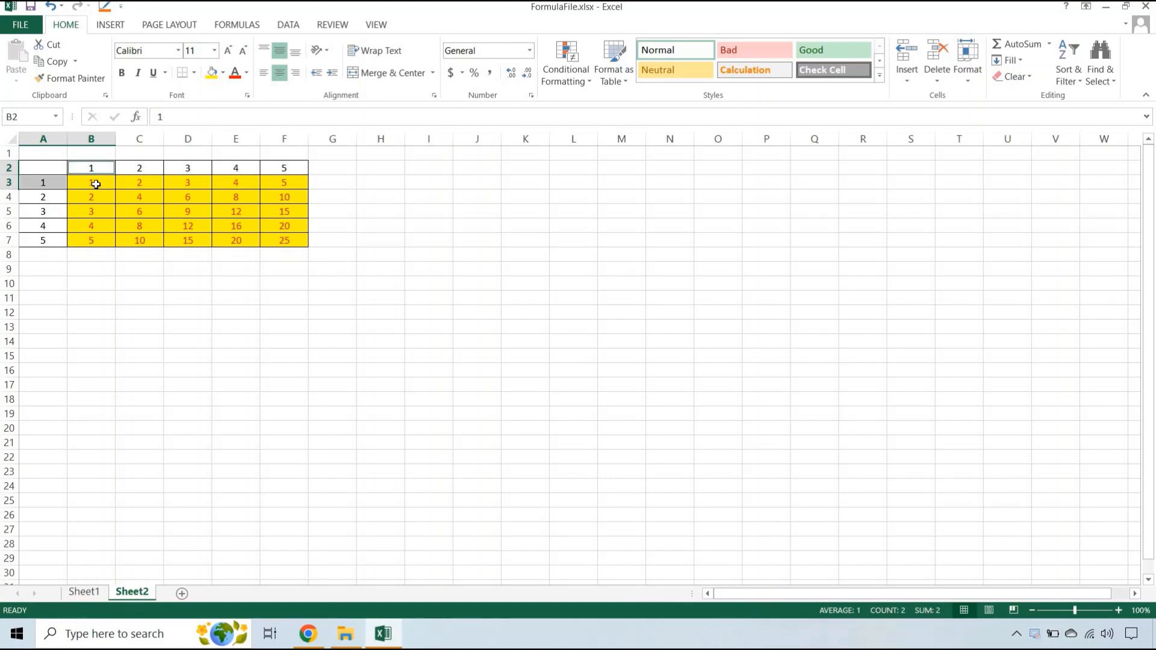
click(96, 184)
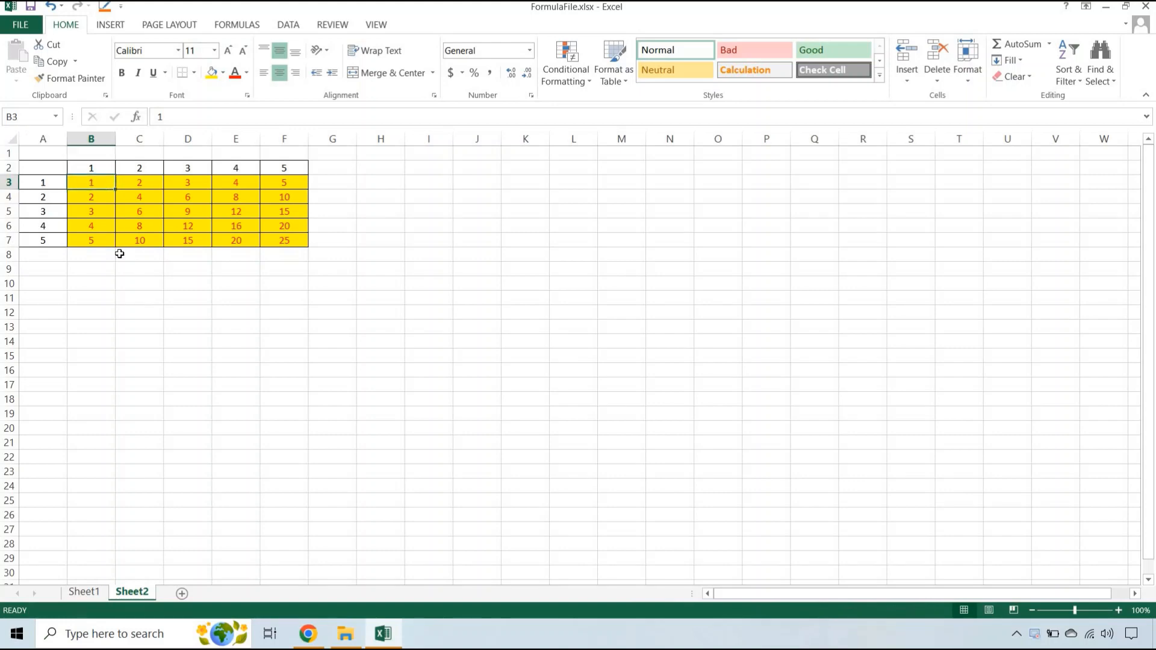
Trace the products in B4, B6 and D6 on Sheet2 back to their row and column headers.
click(45, 199)
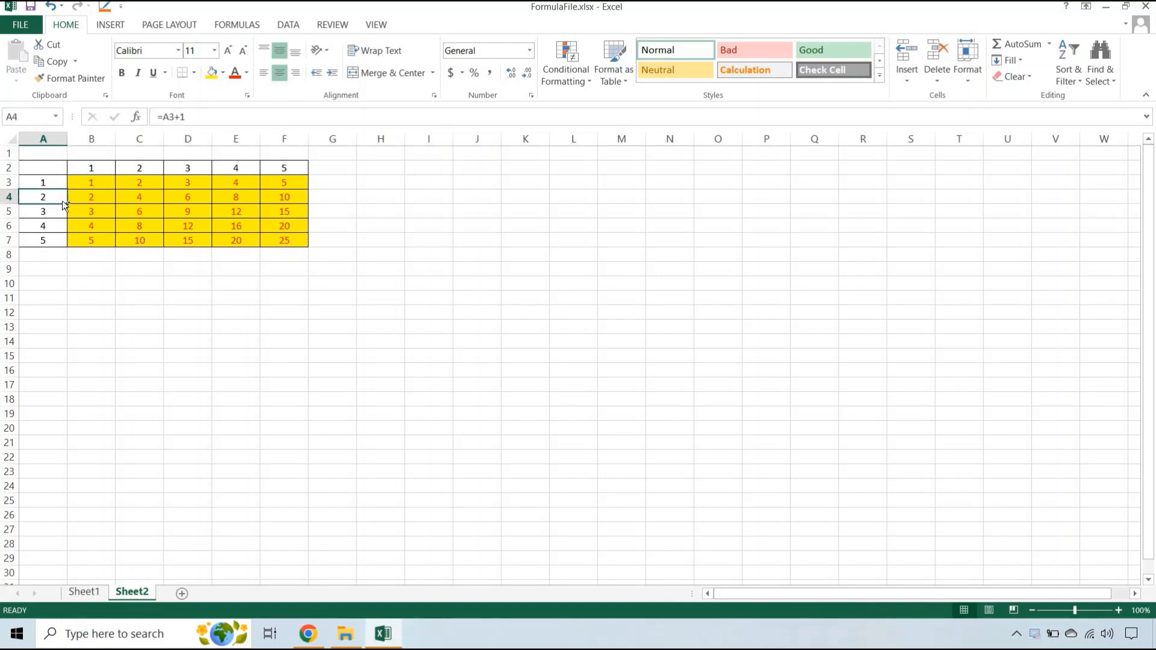
ctrl+click(97, 166)
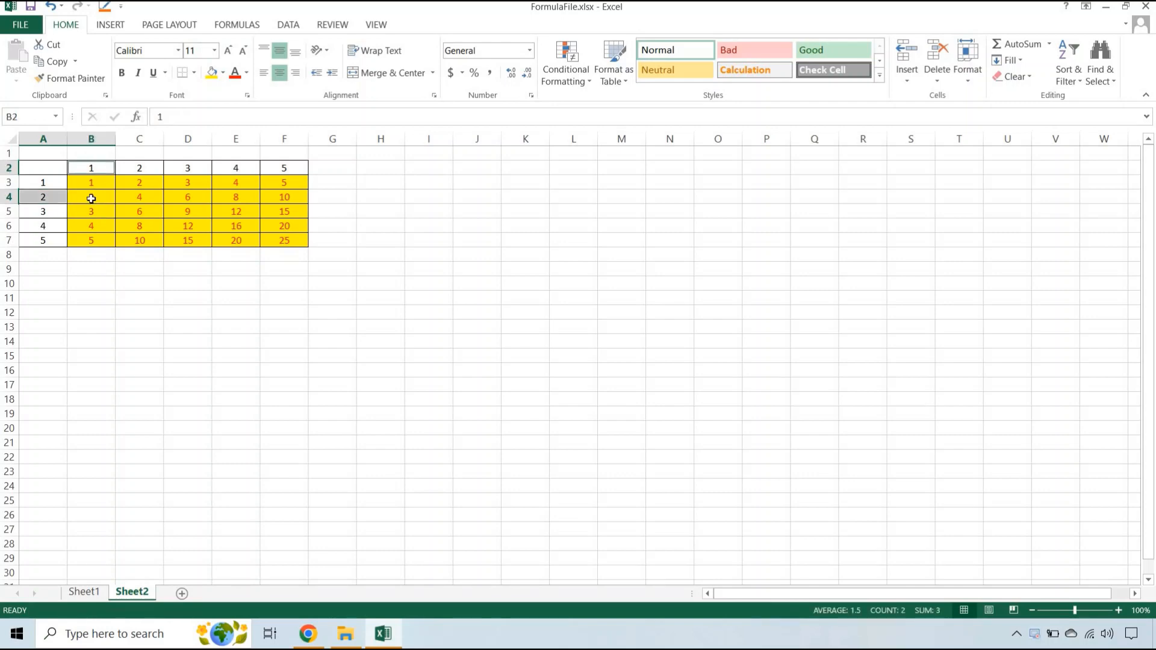
click(91, 198)
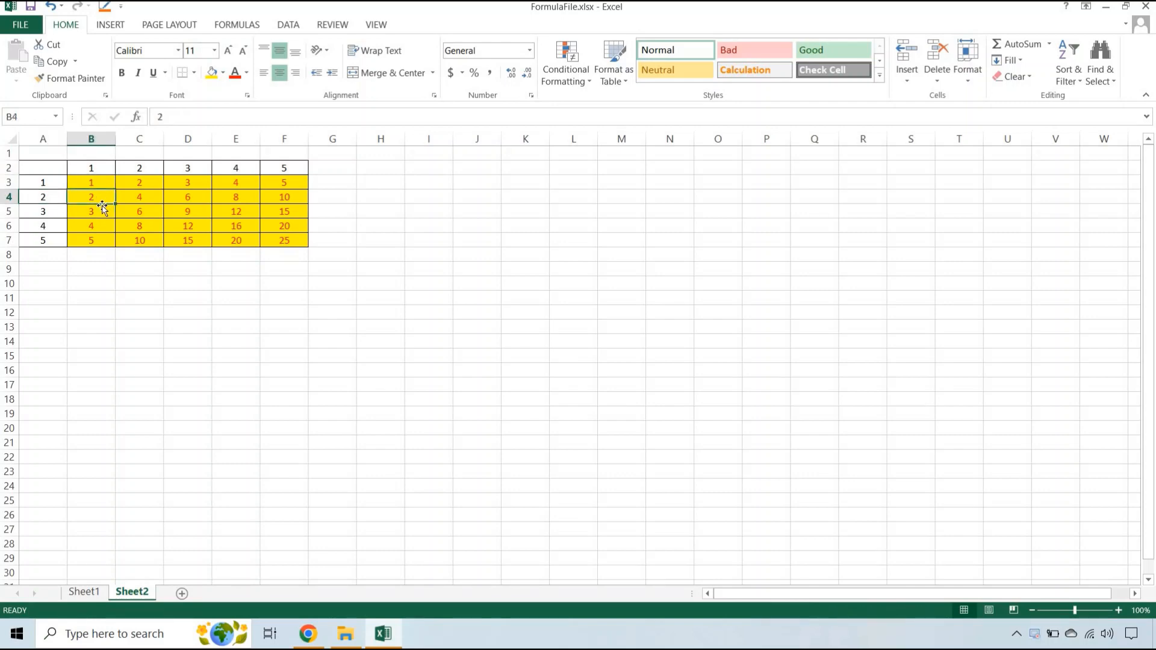
click(49, 228)
ctrl+click(93, 227)
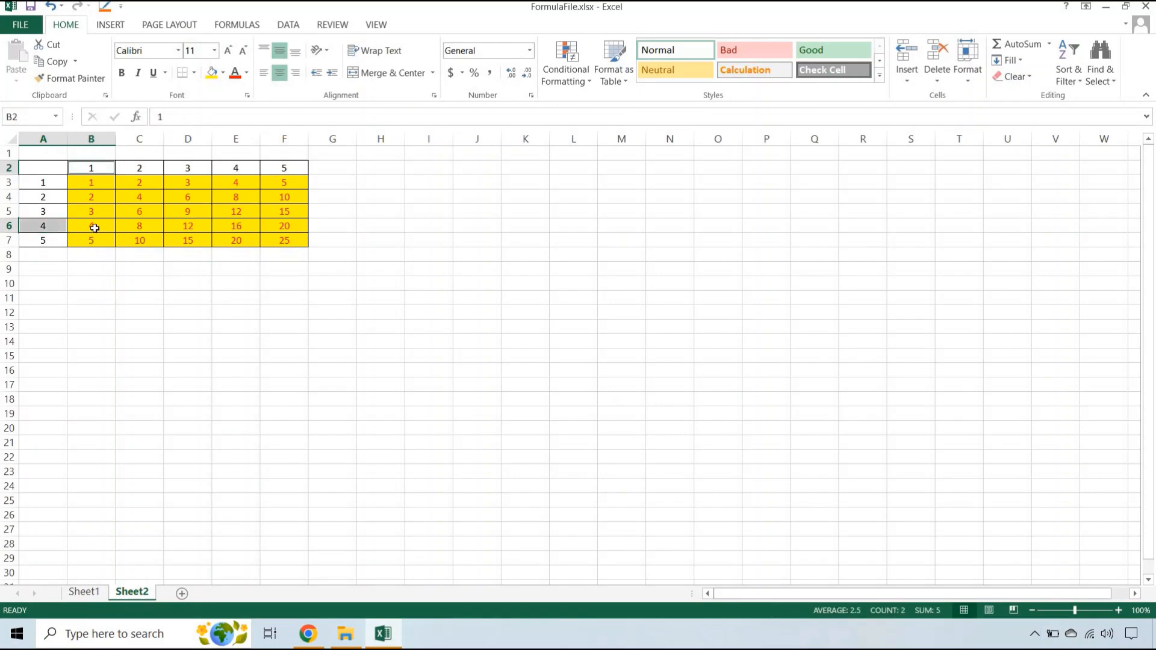
click(95, 227)
click(40, 224)
ctrl+click(183, 167)
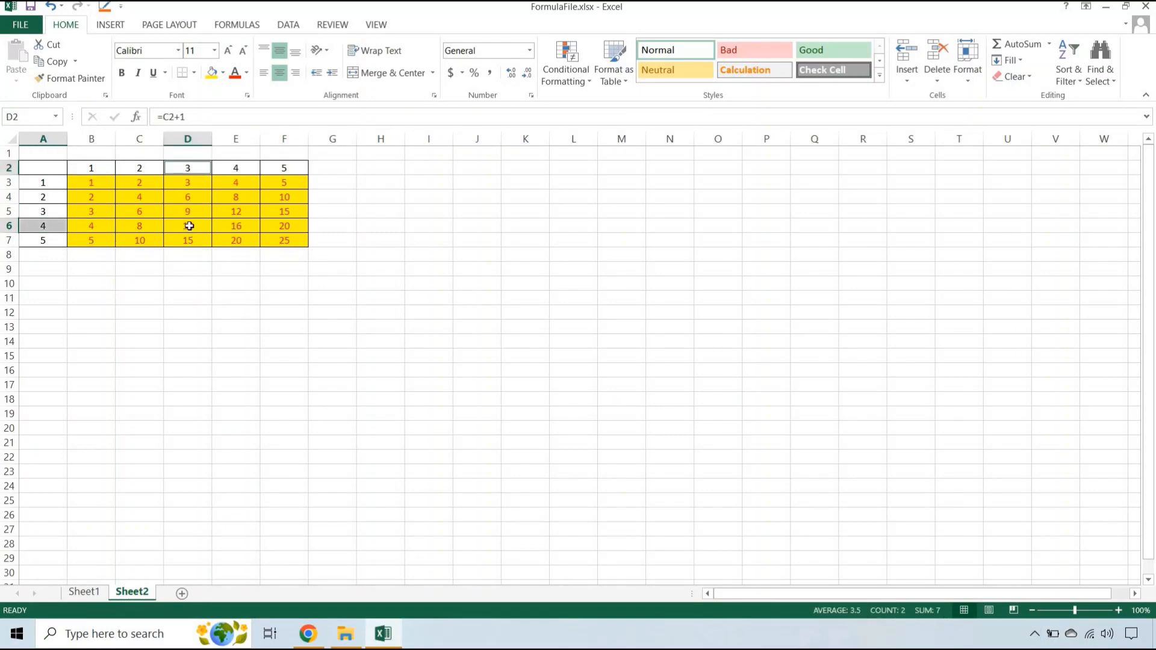
ctrl+click(195, 227)
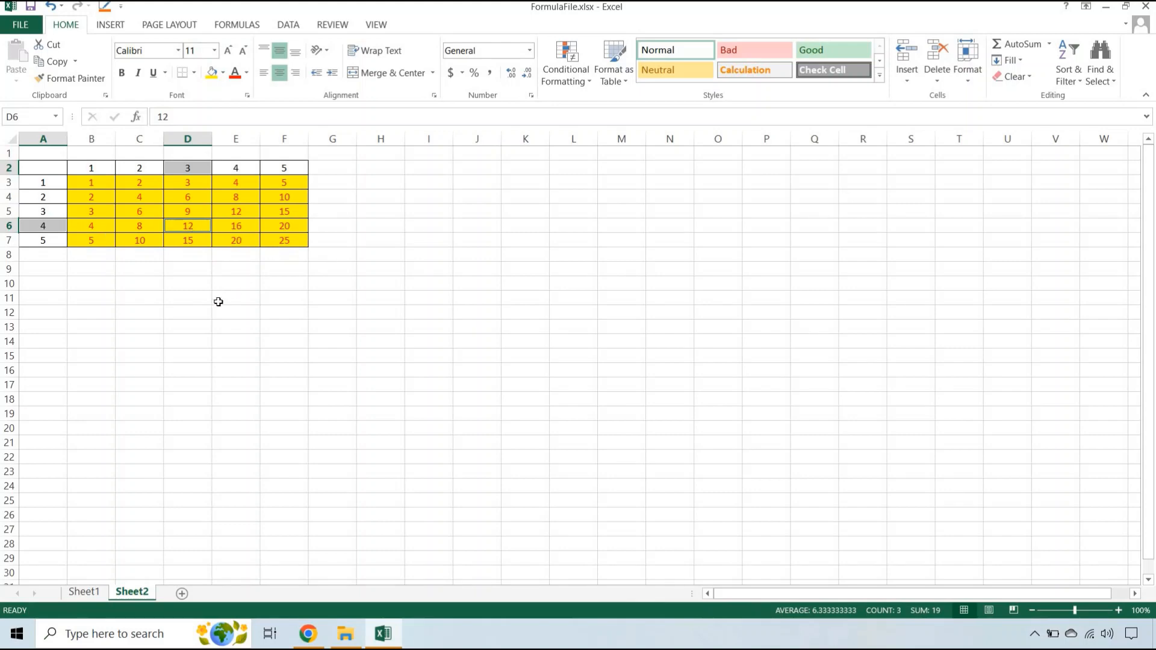
click(200, 342)
Return to Sheet1 and enter the relative reference formula =A3 in cell B3.
click(83, 591)
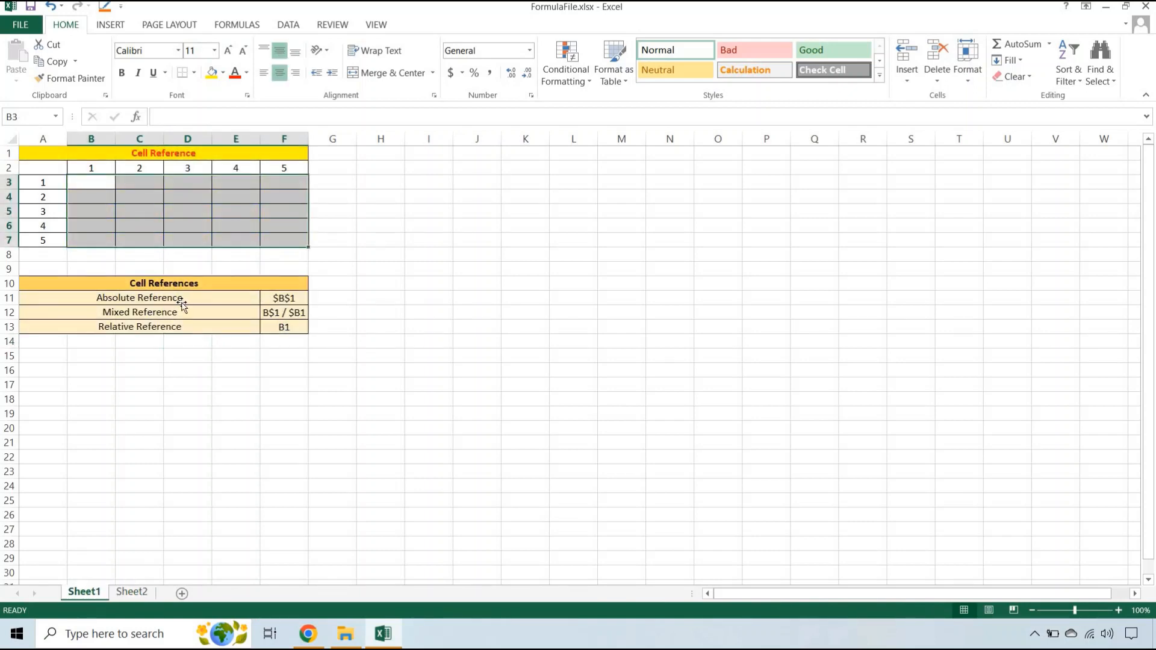
click(182, 301)
click(85, 191)
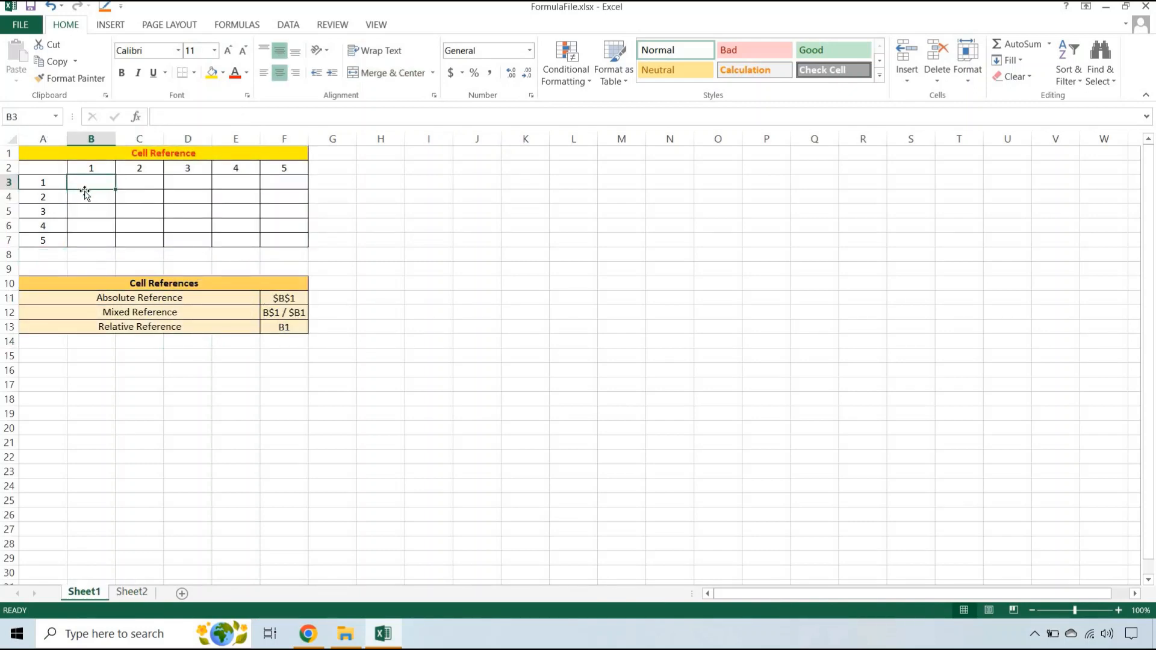
text(=)
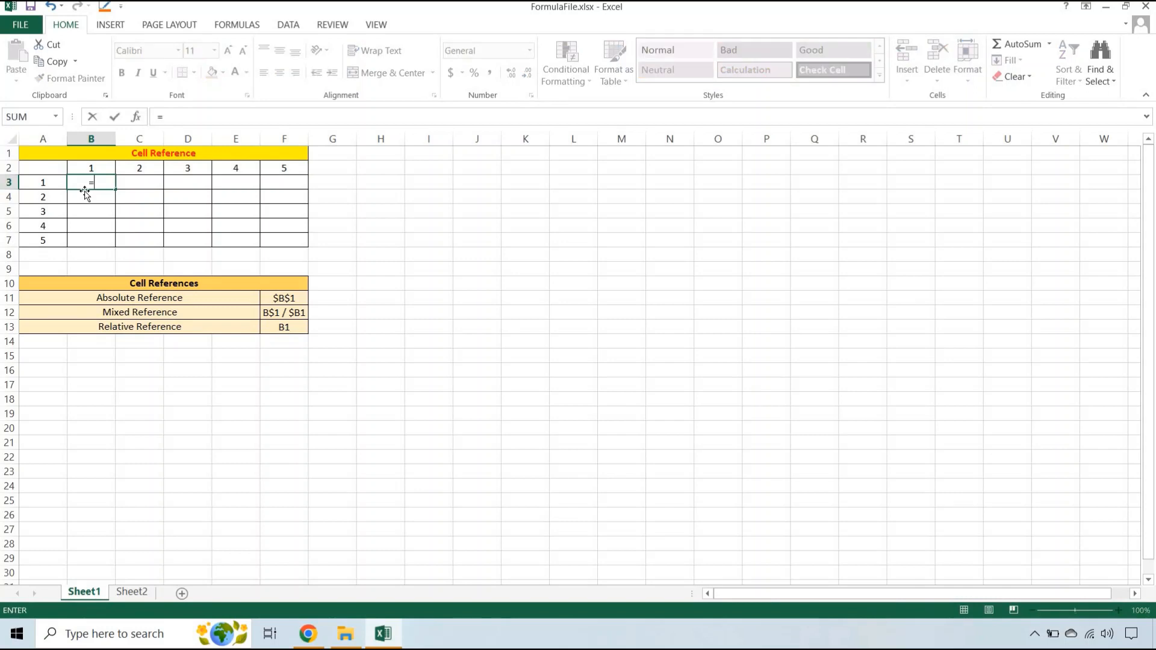
click(43, 184)
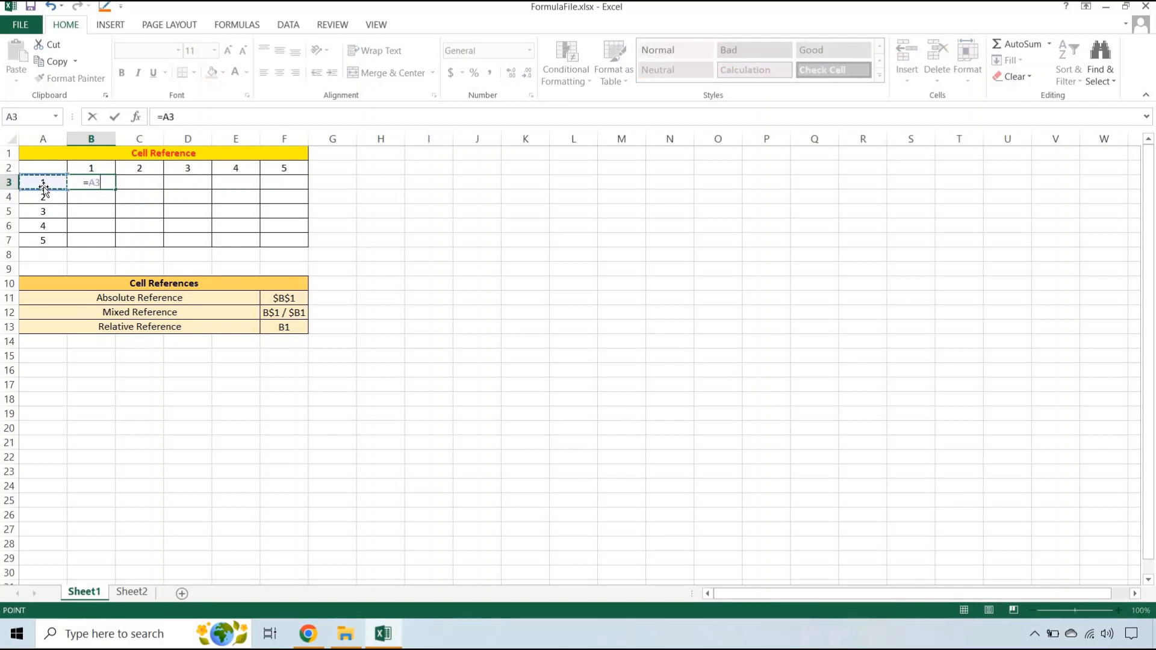
key(ctrl+Return)
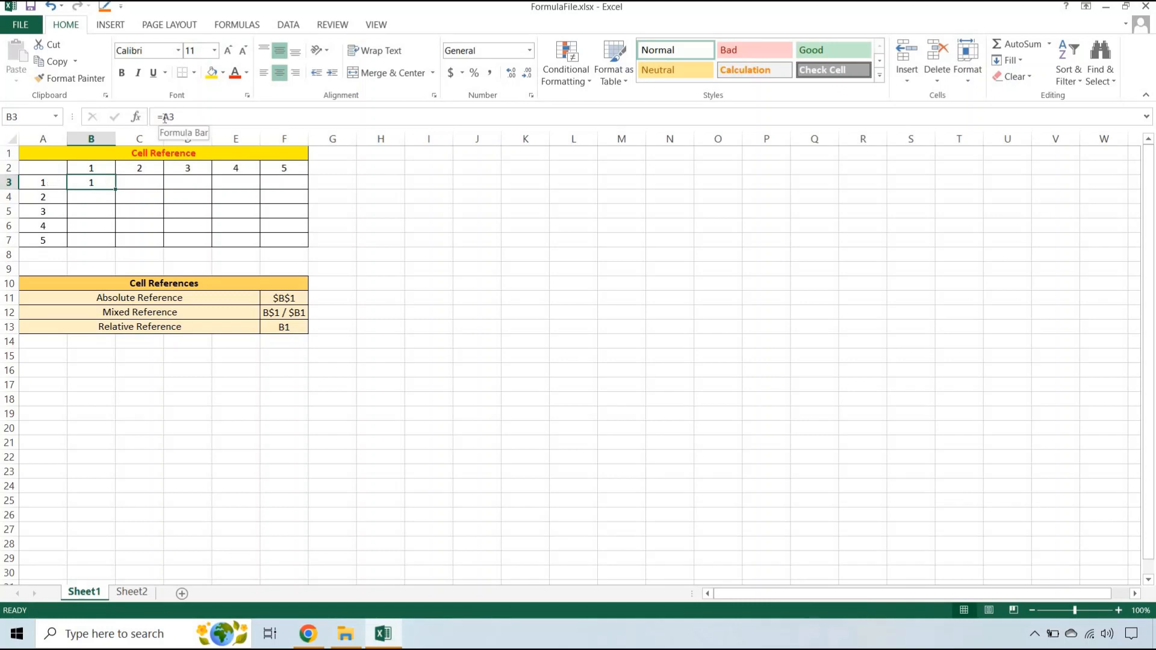
Examine the A3 reference in B3's formula together with the column A and row 2 headers.
click(165, 118)
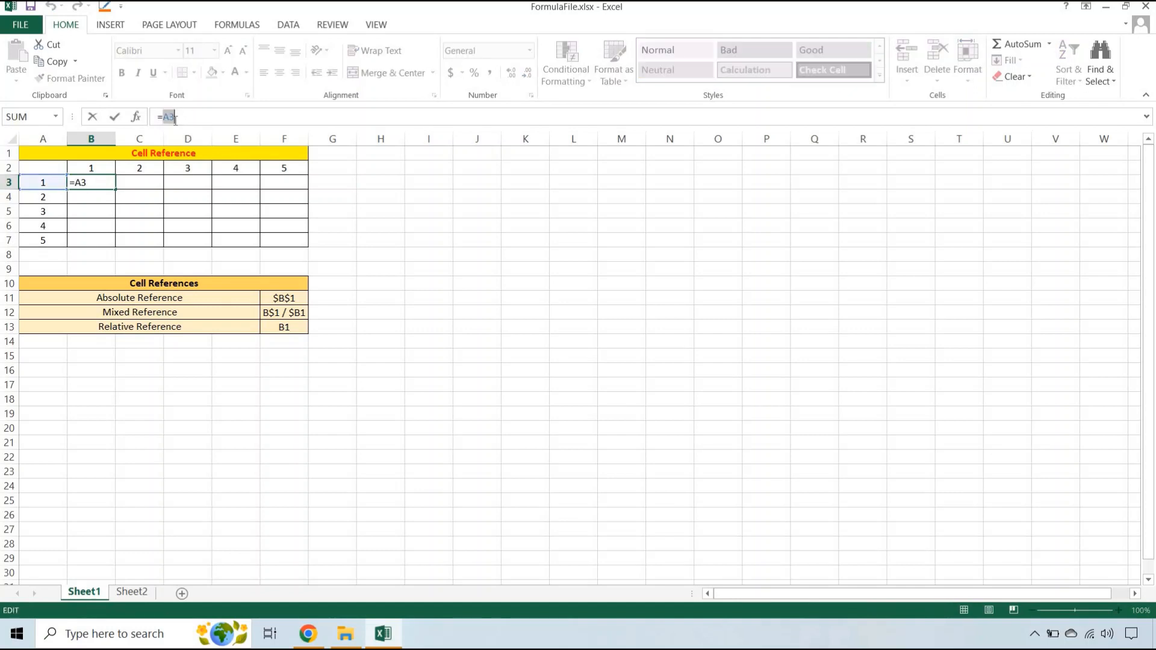
drag(165, 118, 195, 118)
click(174, 116)
double_click(169, 116)
drag(162, 116, 175, 116)
key(Return)
click(91, 182)
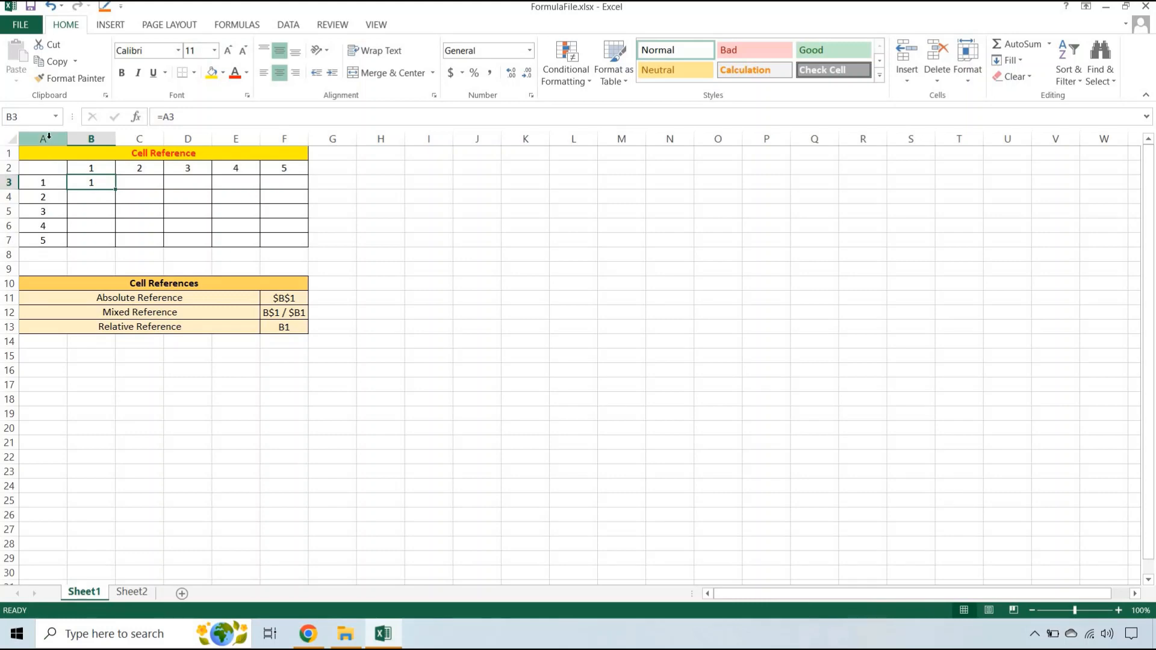
click(49, 136)
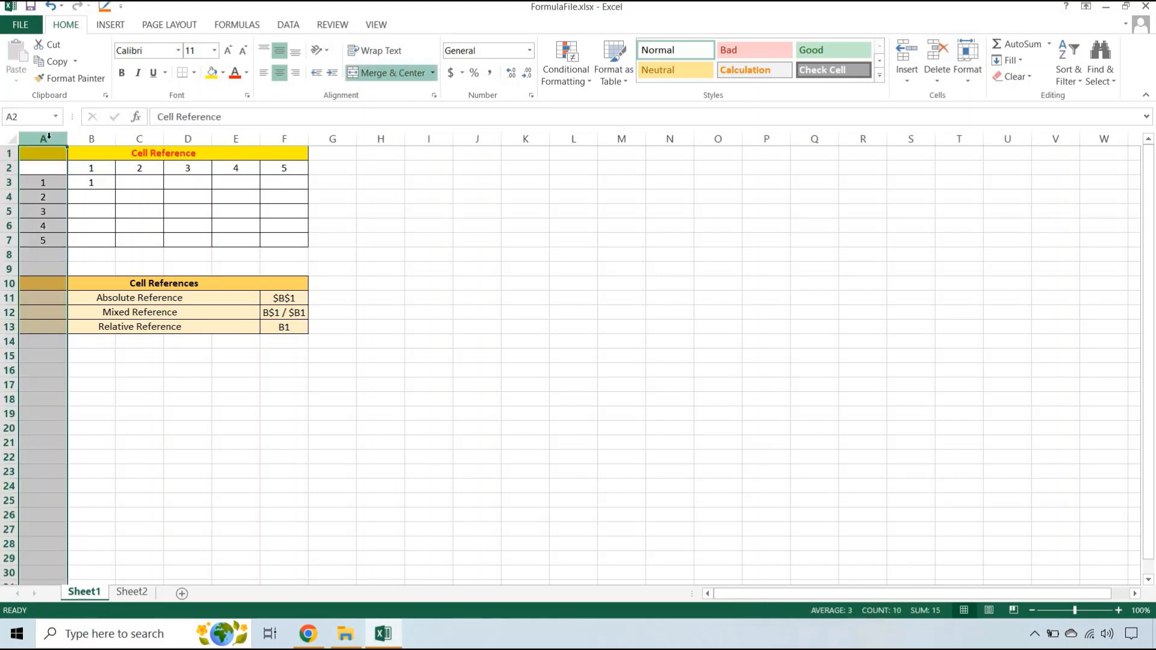
click(8, 167)
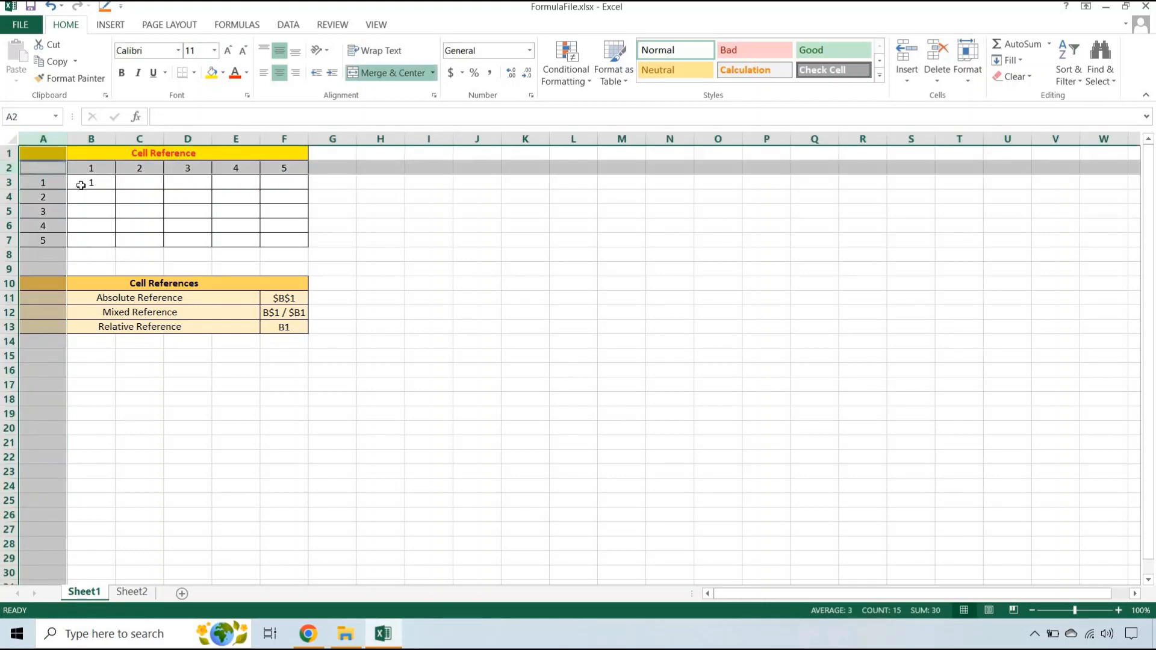
click(90, 184)
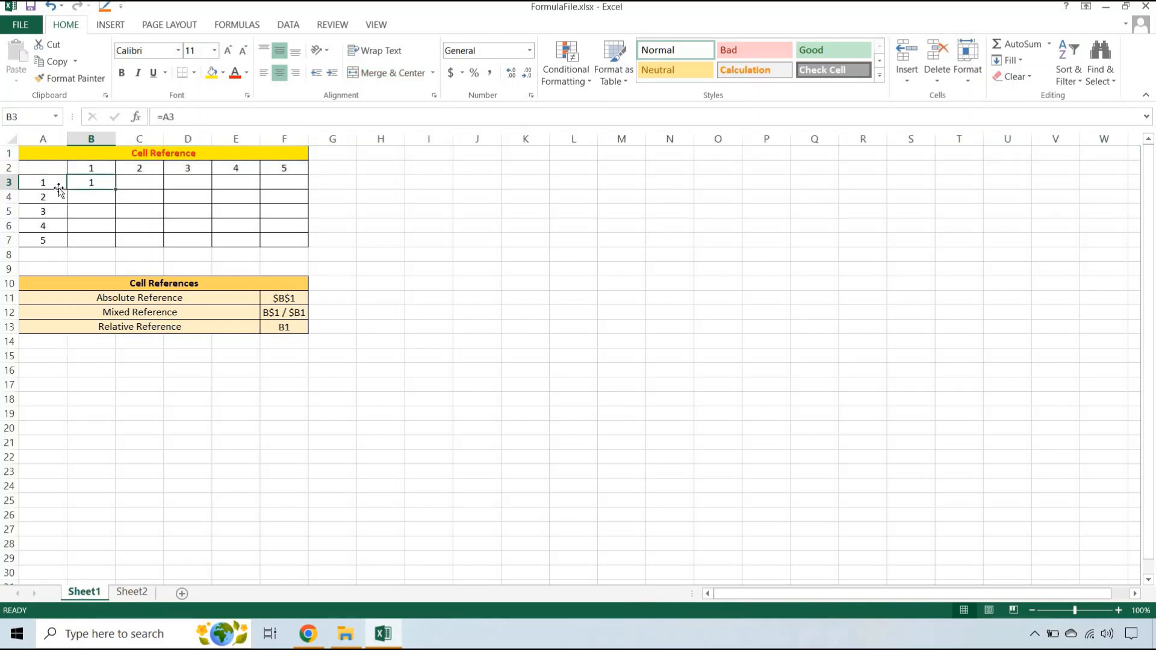
Extend the formula in B3 to multiply by the column header, making it =A3*B2.
key(F2)
click(198, 118)
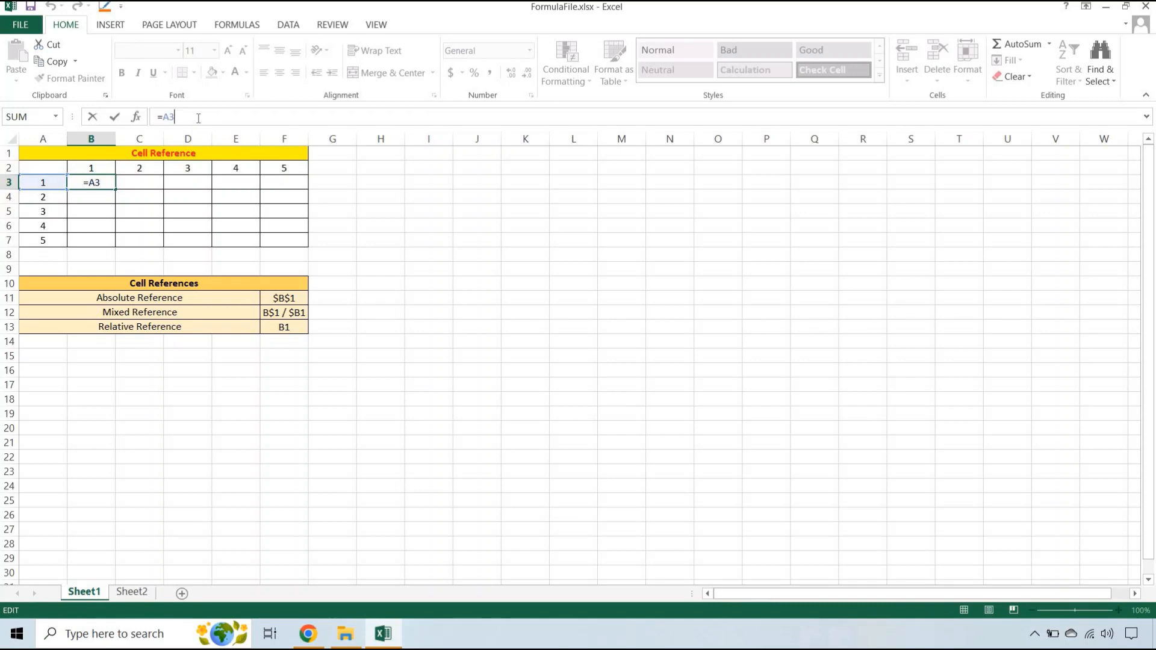
text(*)
click(93, 168)
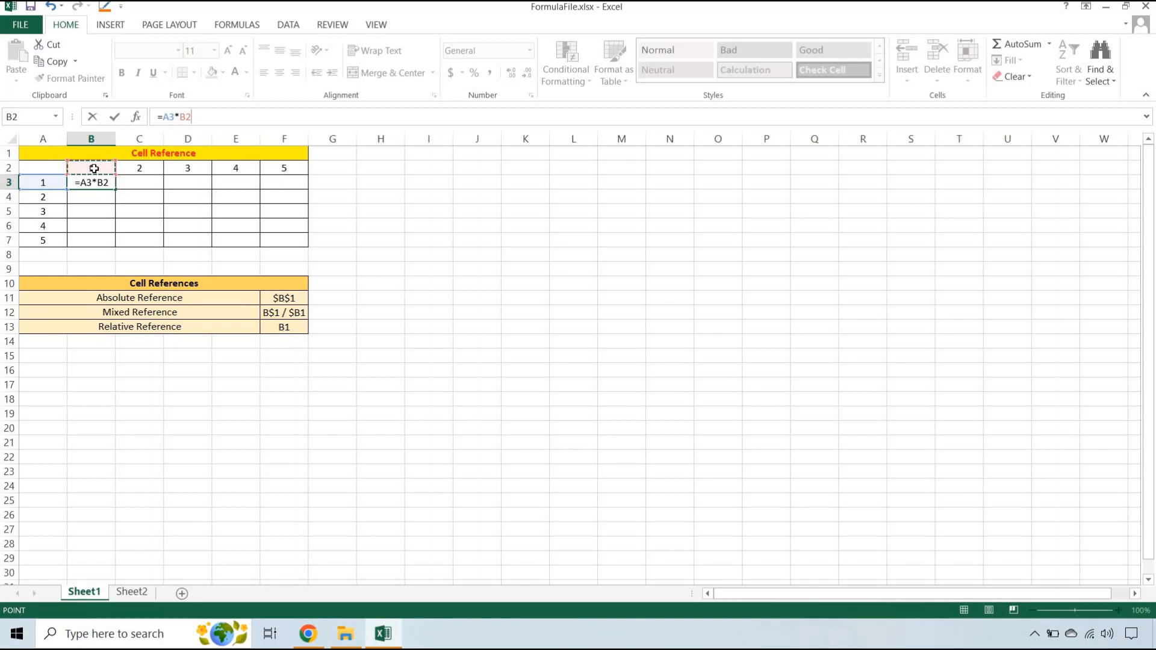
key(ctrl+Return)
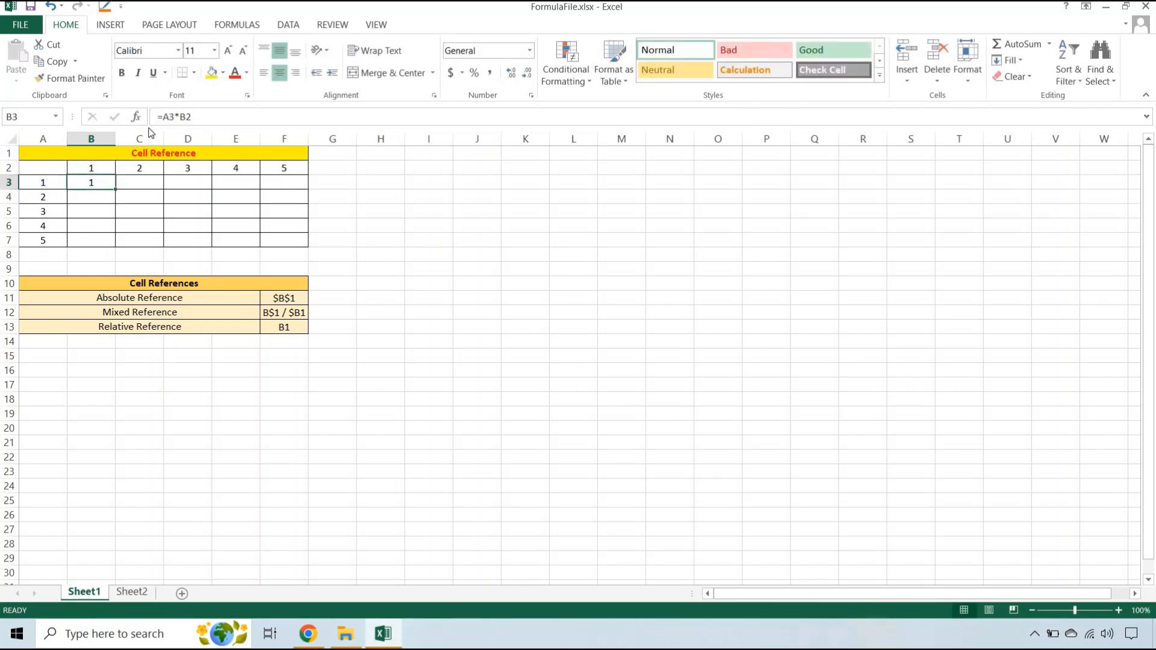
Check the two references in B3's formula and fill it down through B7.
click(167, 118)
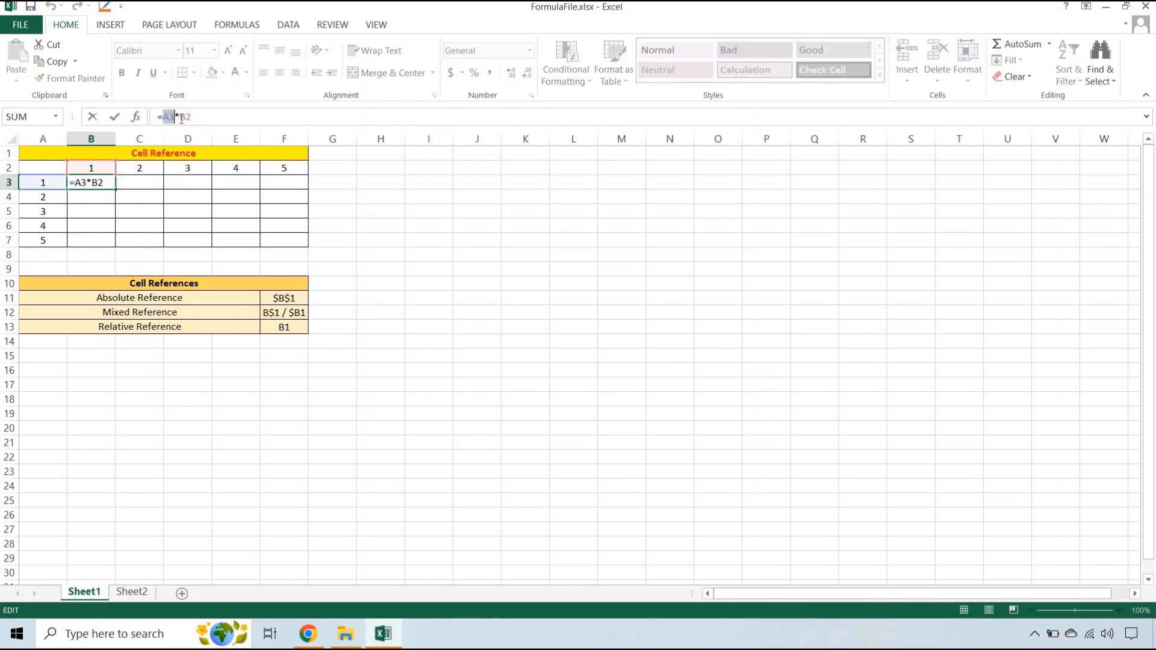
drag(193, 117, 179, 134)
key(Return)
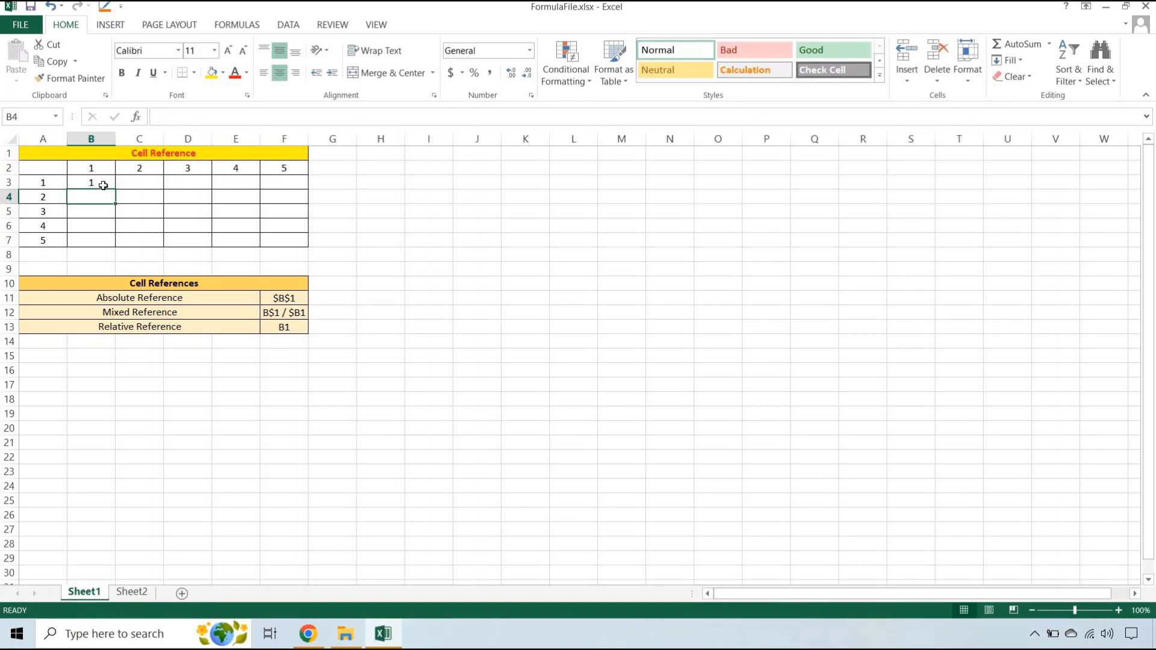
click(104, 186)
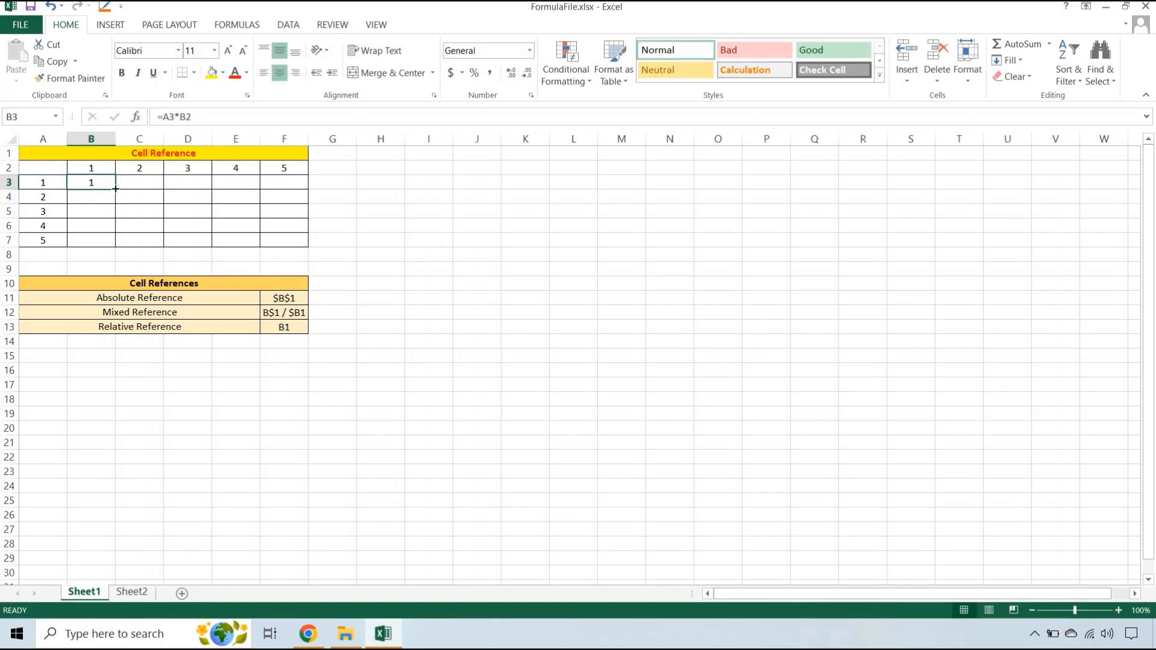
drag(116, 189, 116, 245)
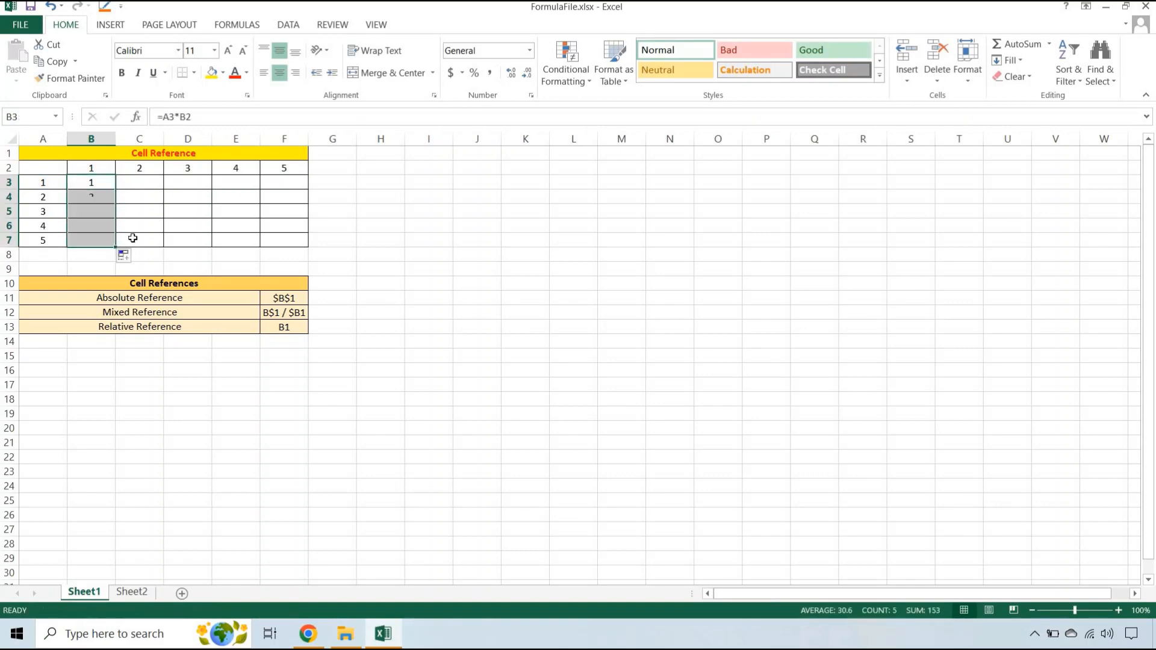
Compare the filled results in B4 and B5 with their row headers and the column header B2.
click(104, 196)
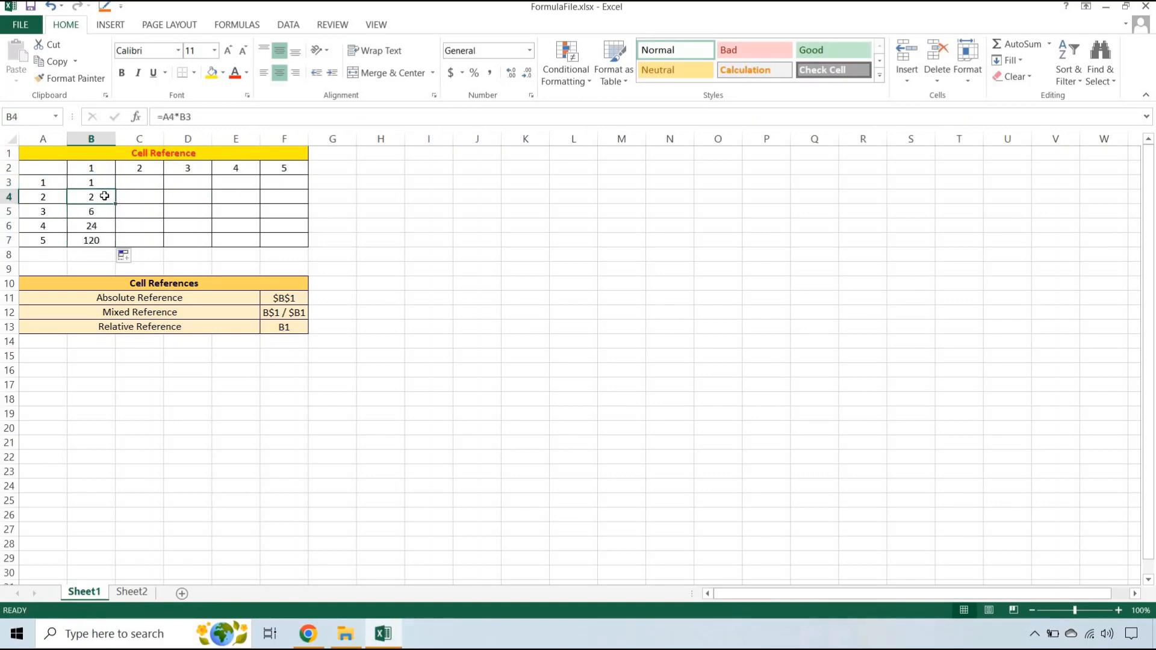
ctrl+click(41, 199)
ctrl+click(89, 165)
ctrl+click(86, 201)
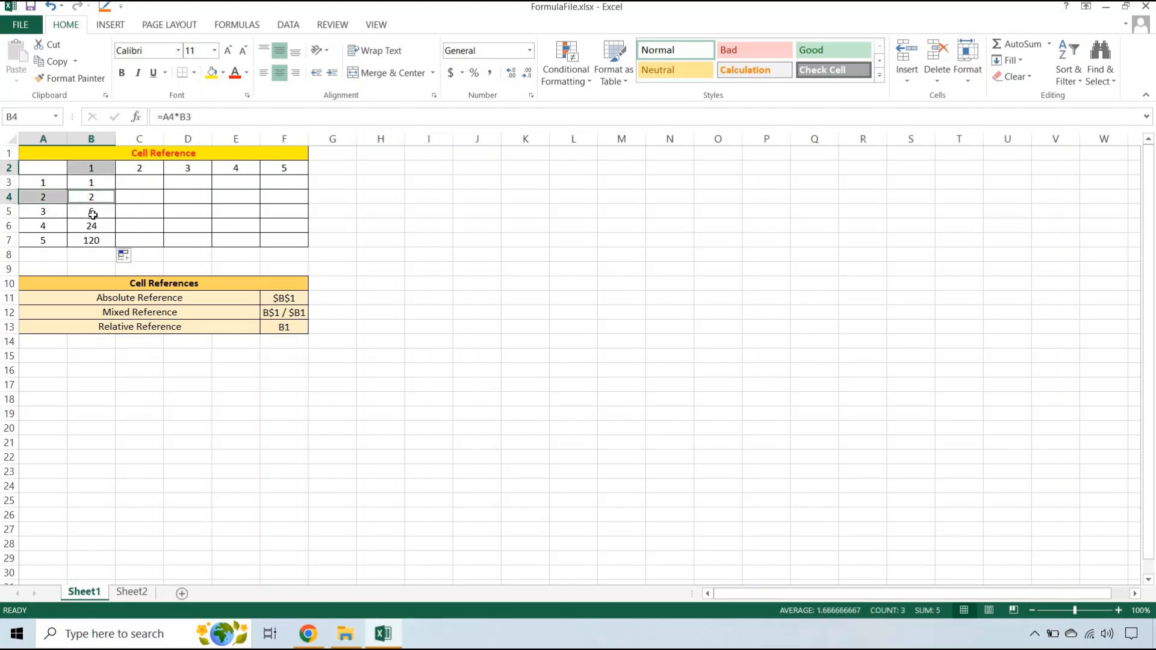
click(94, 214)
ctrl+click(28, 214)
ctrl+click(91, 168)
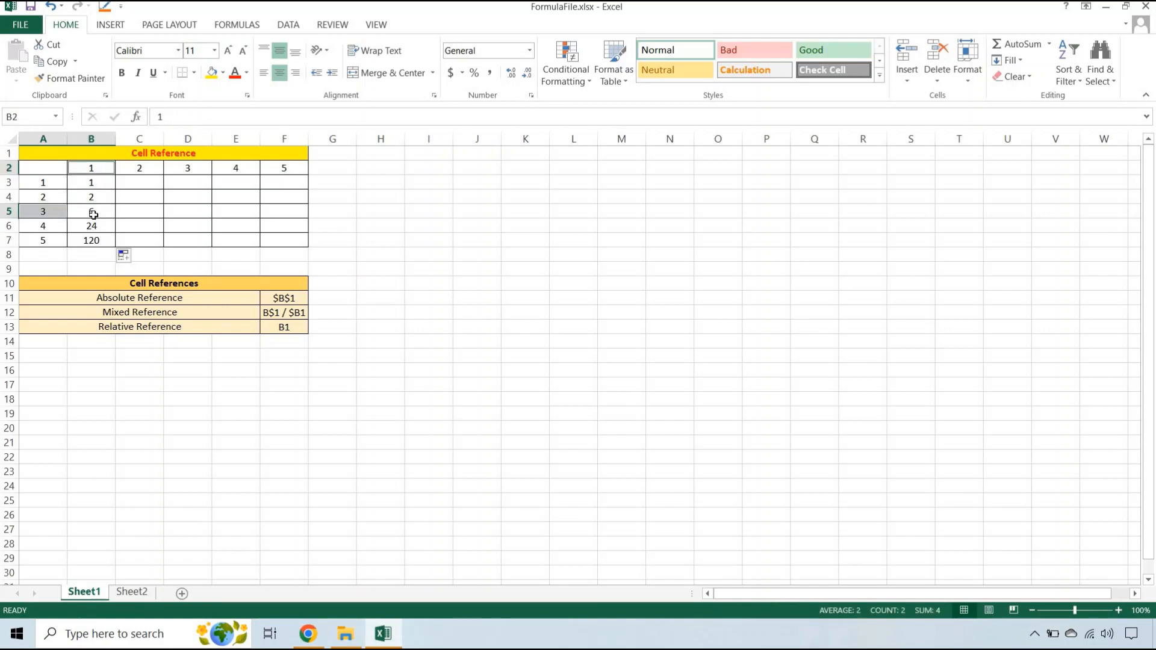
ctrl+click(93, 215)
Compare B6 and B7 with their row headers and B2, and review the original formula in B3.
click(46, 225)
ctrl+click(91, 168)
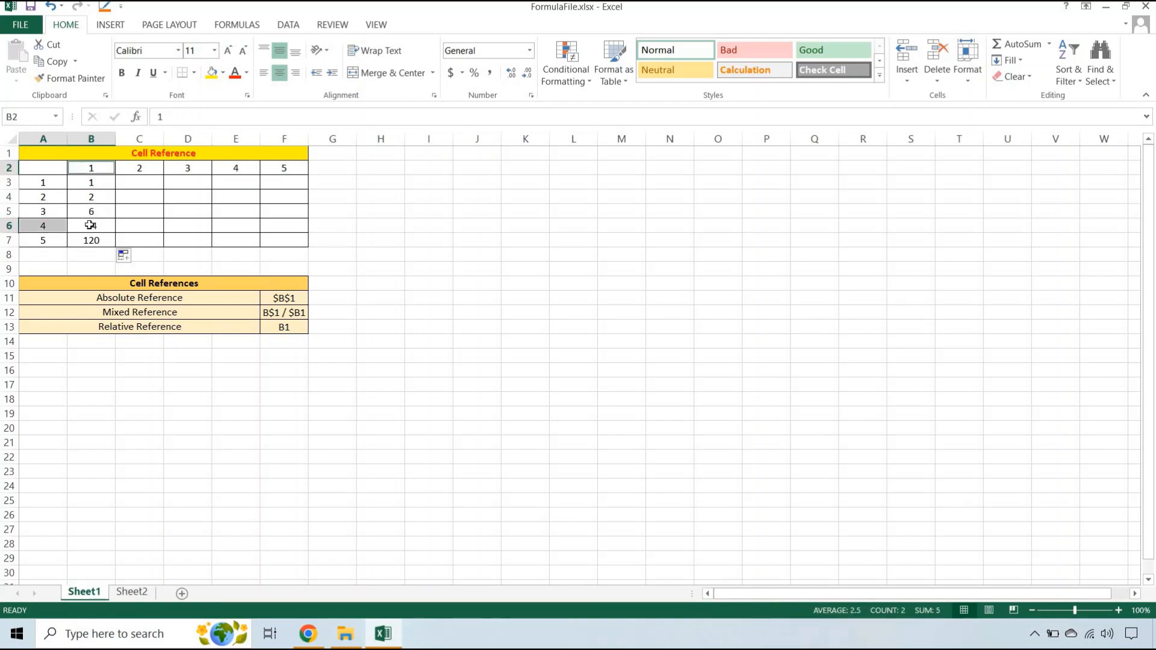
click(90, 228)
click(44, 240)
ctrl+click(90, 168)
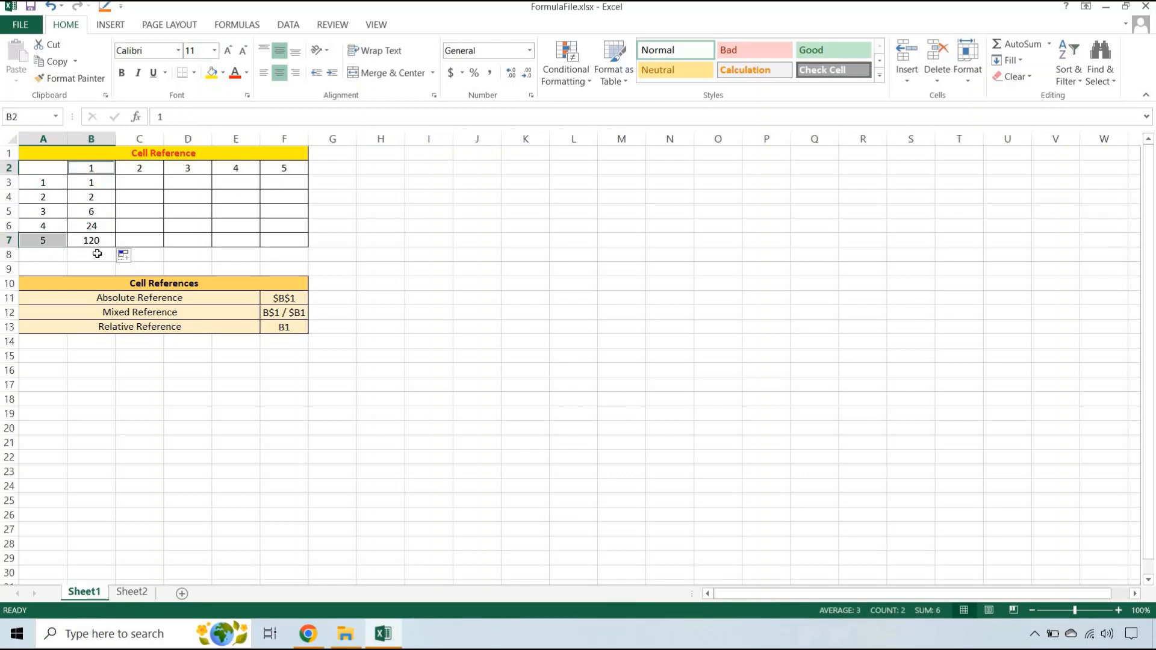
click(94, 240)
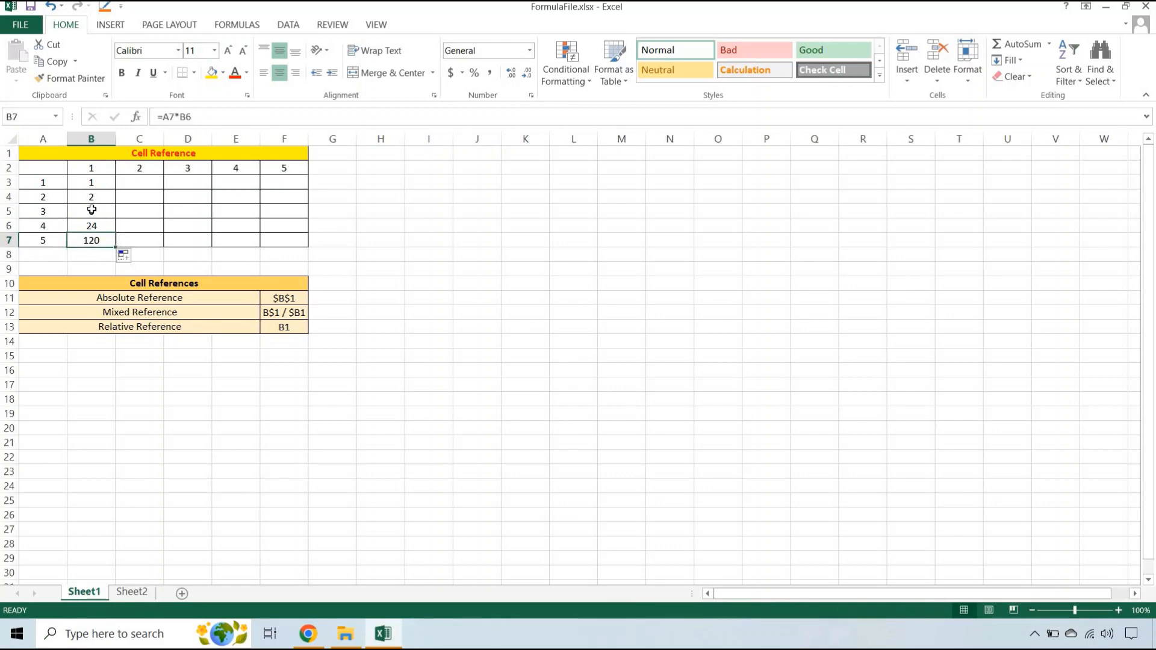
drag(91, 208, 100, 242)
click(90, 185)
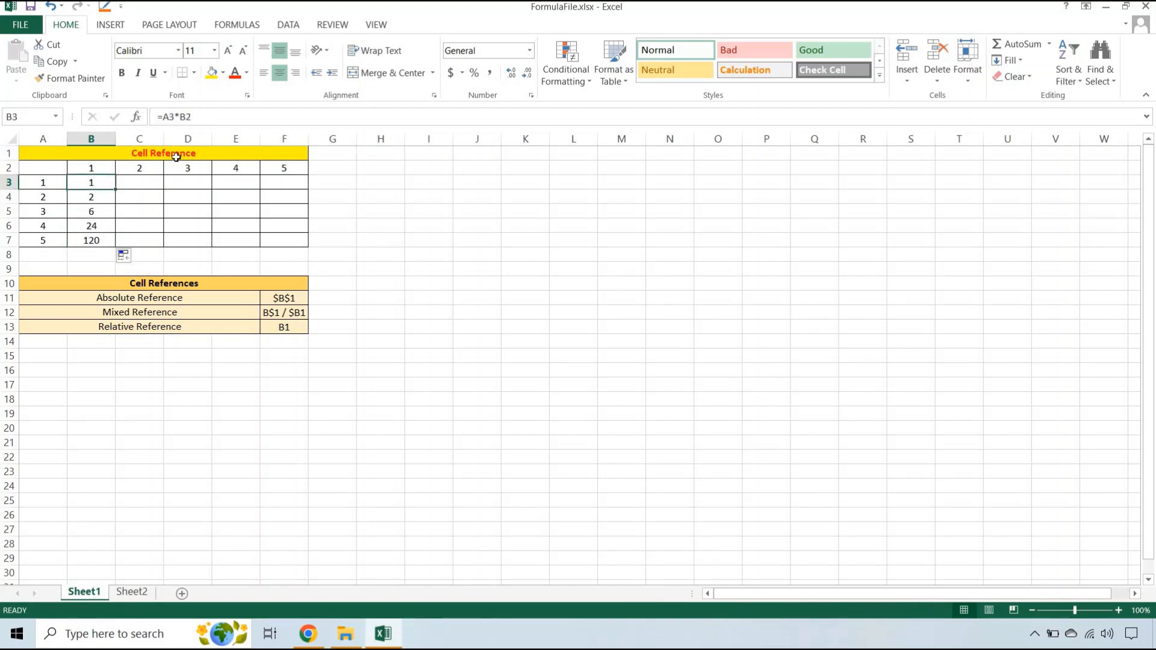
Inspect the references used in the formulas of B3 and B4.
drag(163, 117, 208, 119)
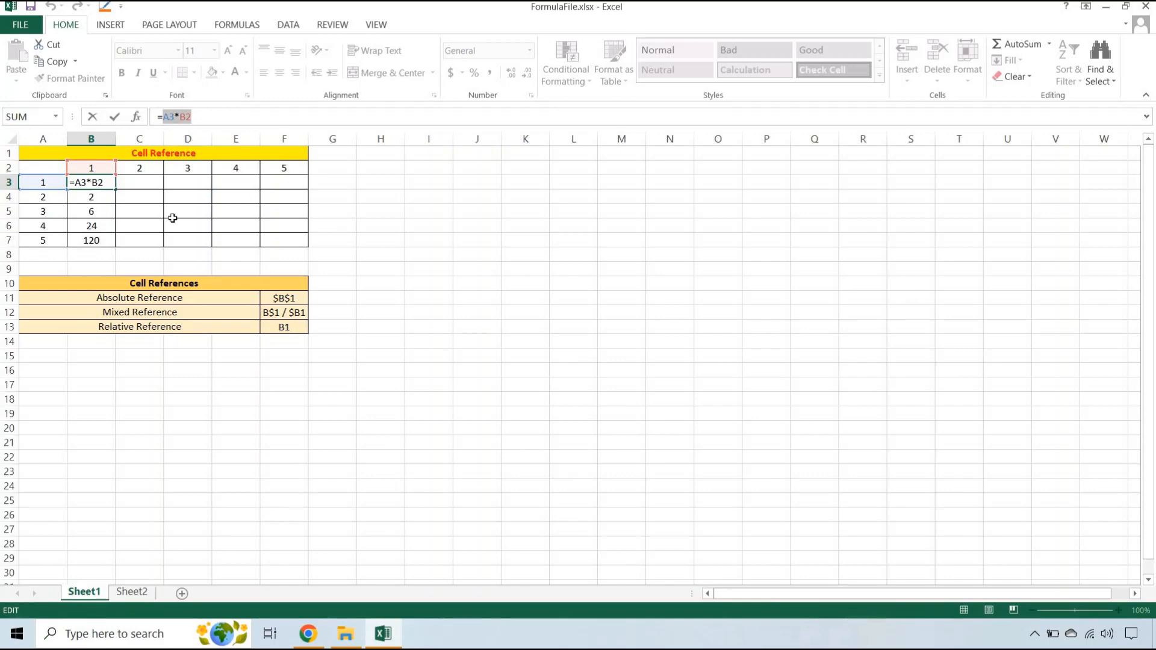
key(Escape)
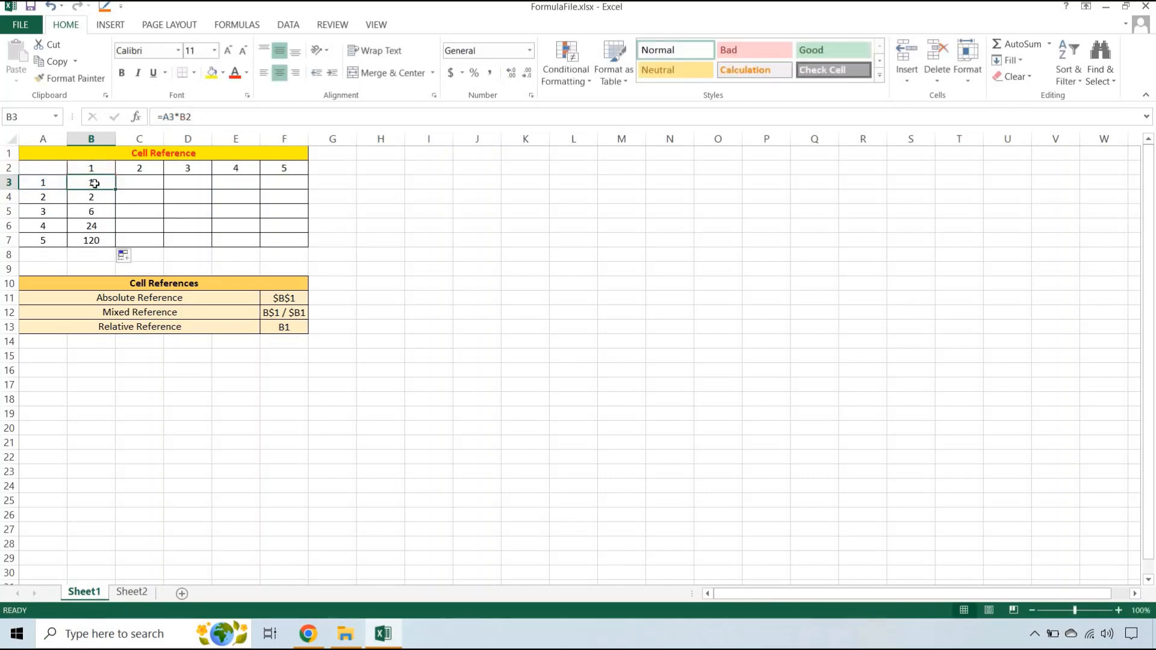
click(165, 116)
drag(163, 116, 171, 116)
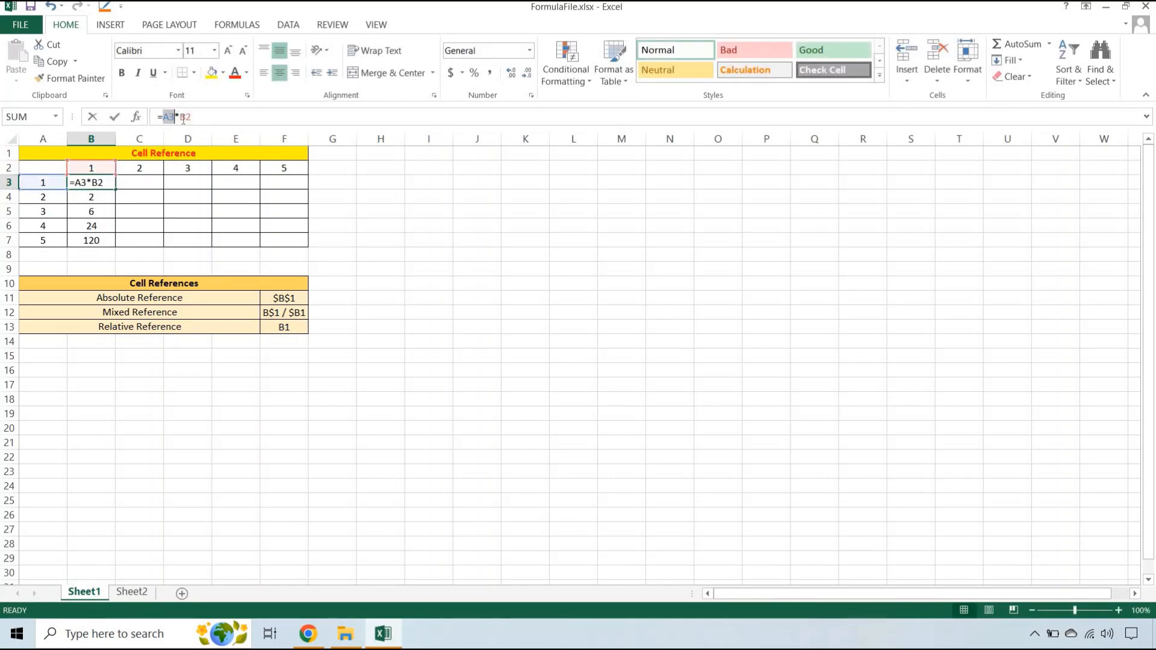
key(Escape)
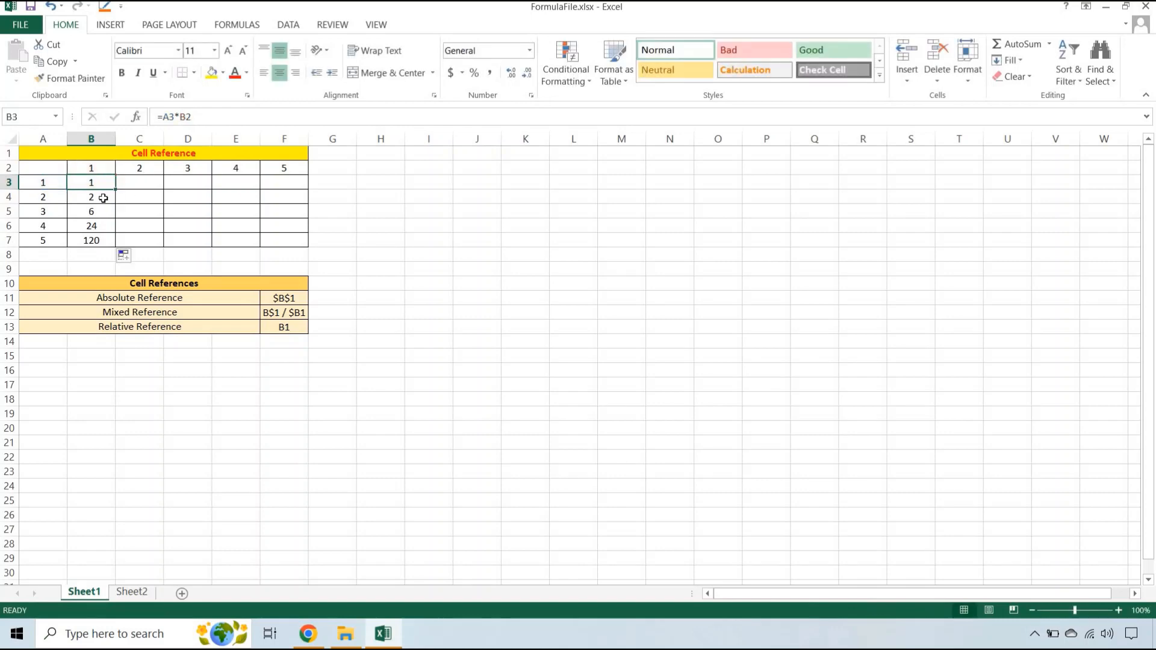
click(104, 198)
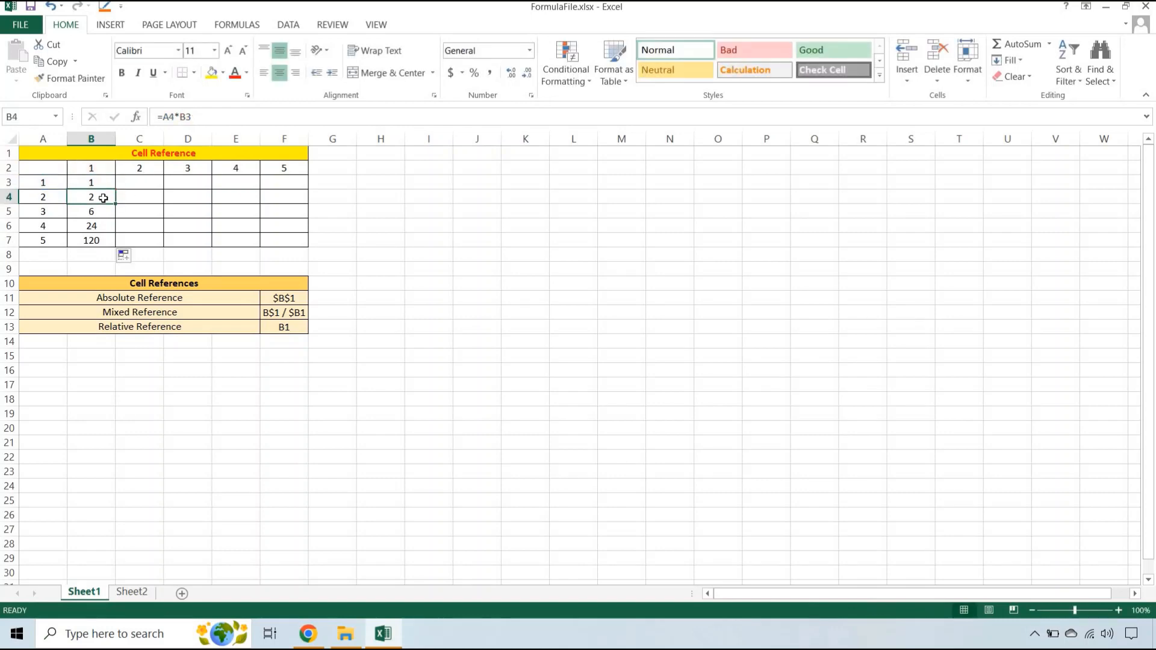
click(165, 116)
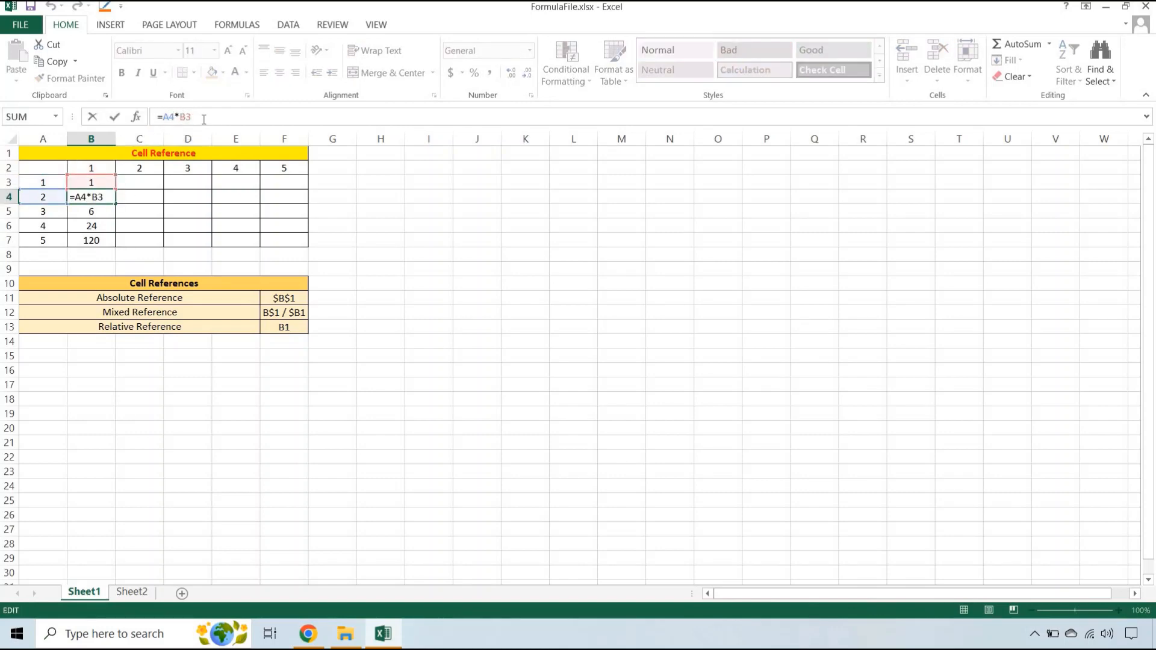
Inspect the filled formulas in B5, B6 and B7, leaving each one as it is.
click(96, 211)
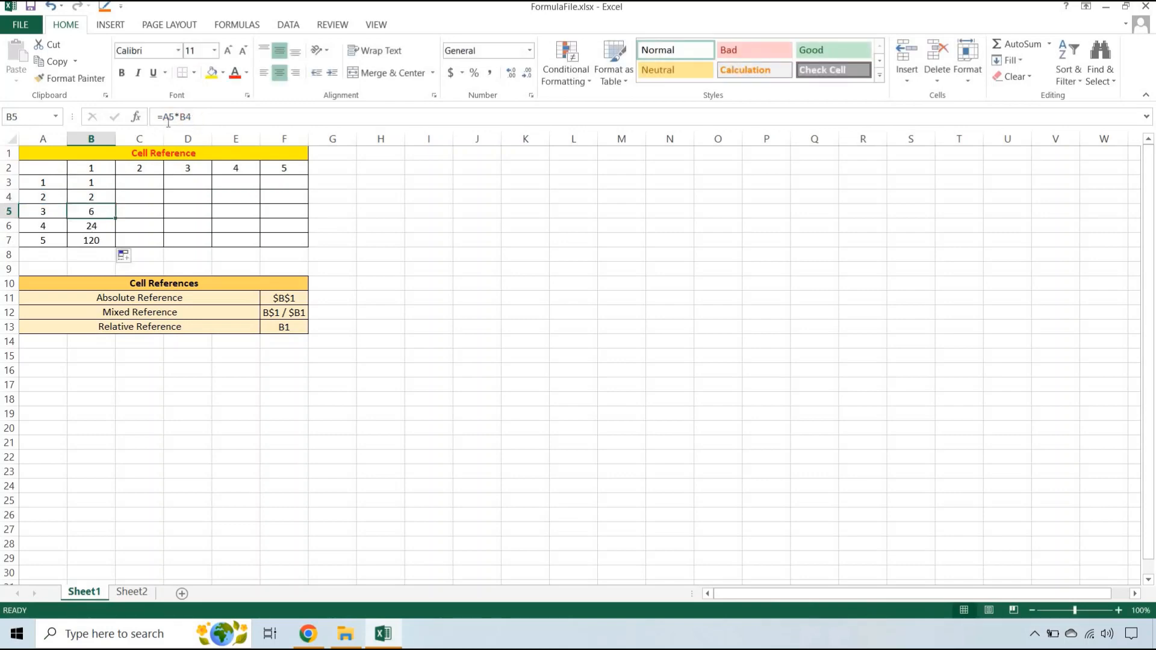
drag(165, 117, 191, 122)
click(101, 224)
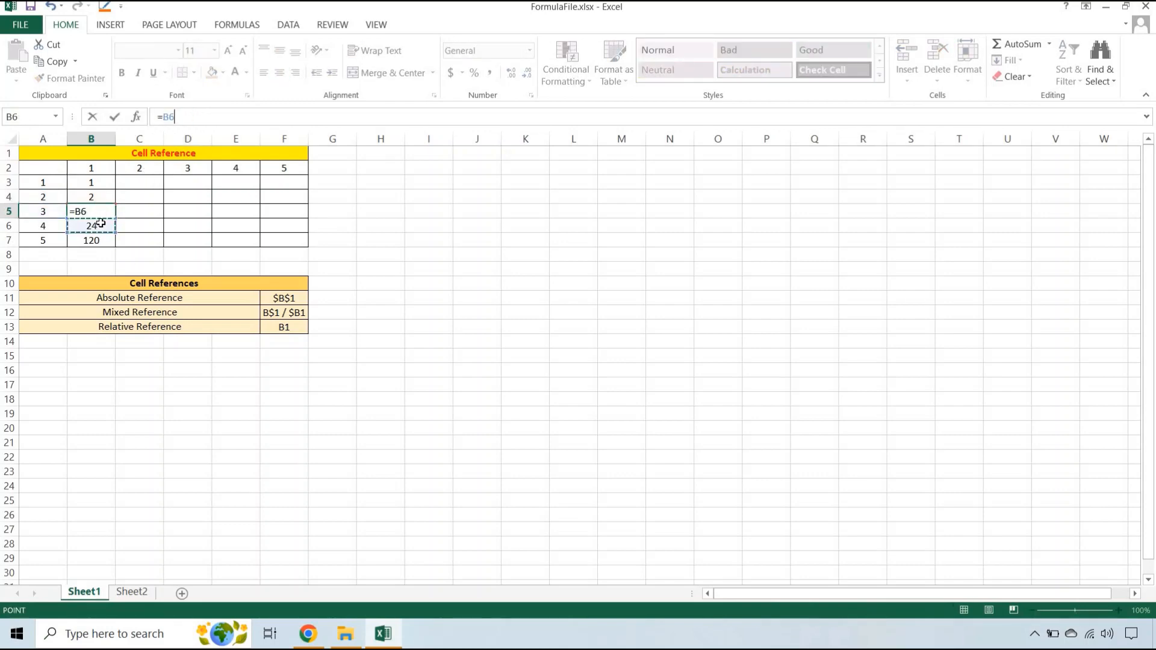
key(Escape)
click(99, 226)
drag(169, 117, 239, 116)
key(Escape)
click(91, 242)
key(Escape)
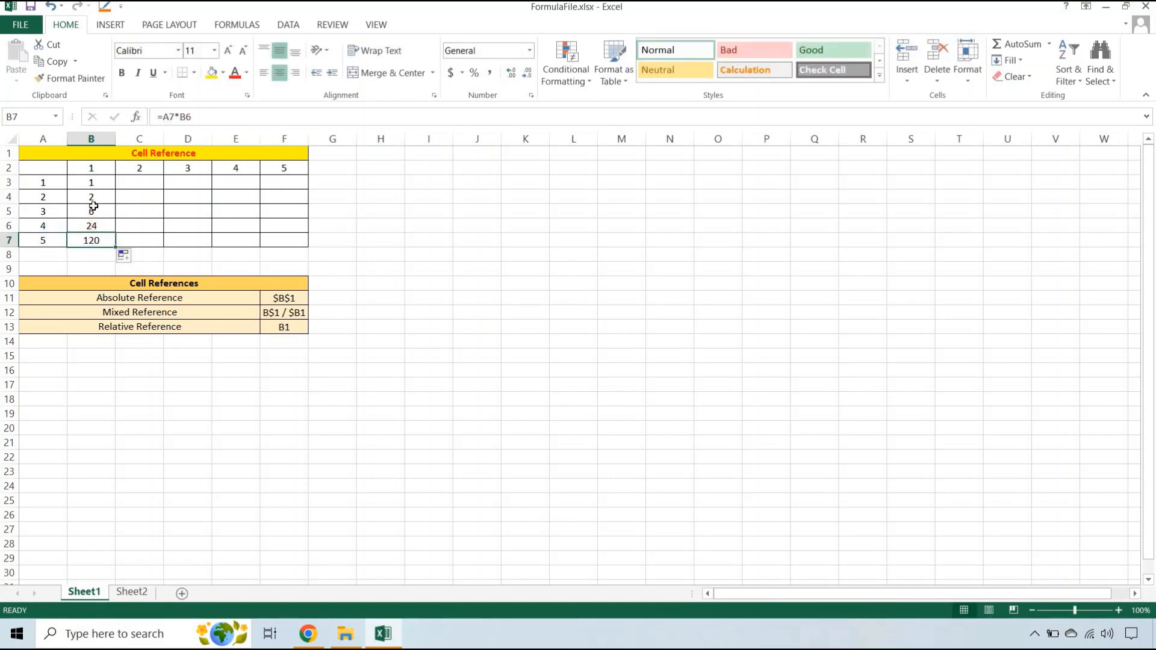
Trace which cells the formulas in B3 and B4 refer to.
click(98, 185)
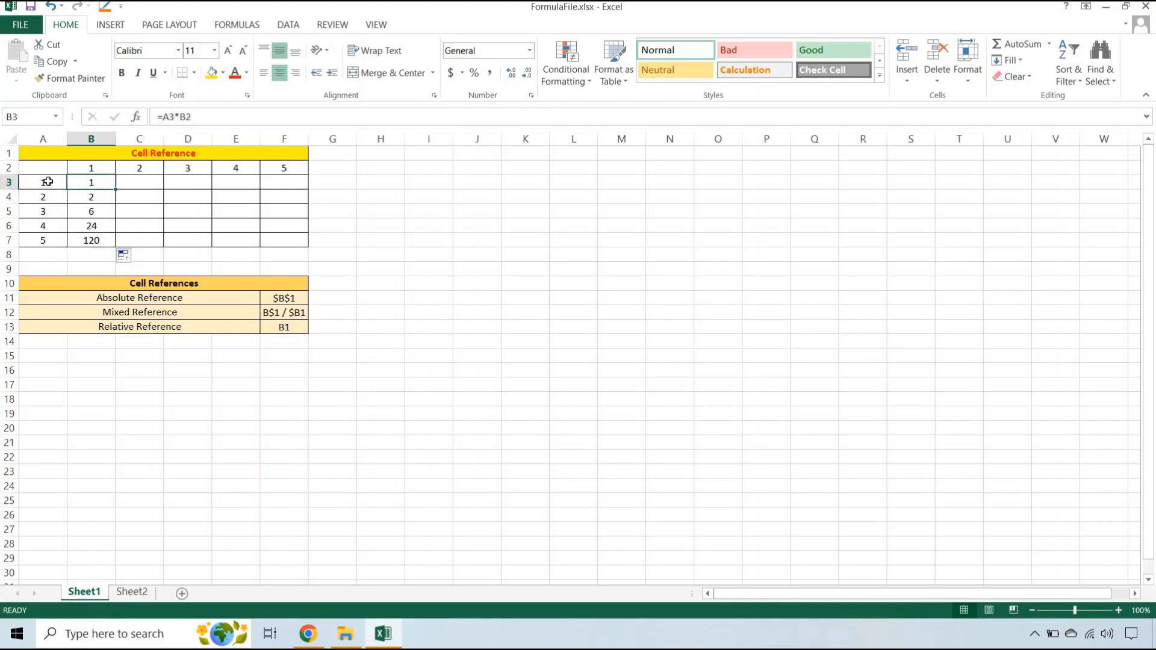
double_click(97, 182)
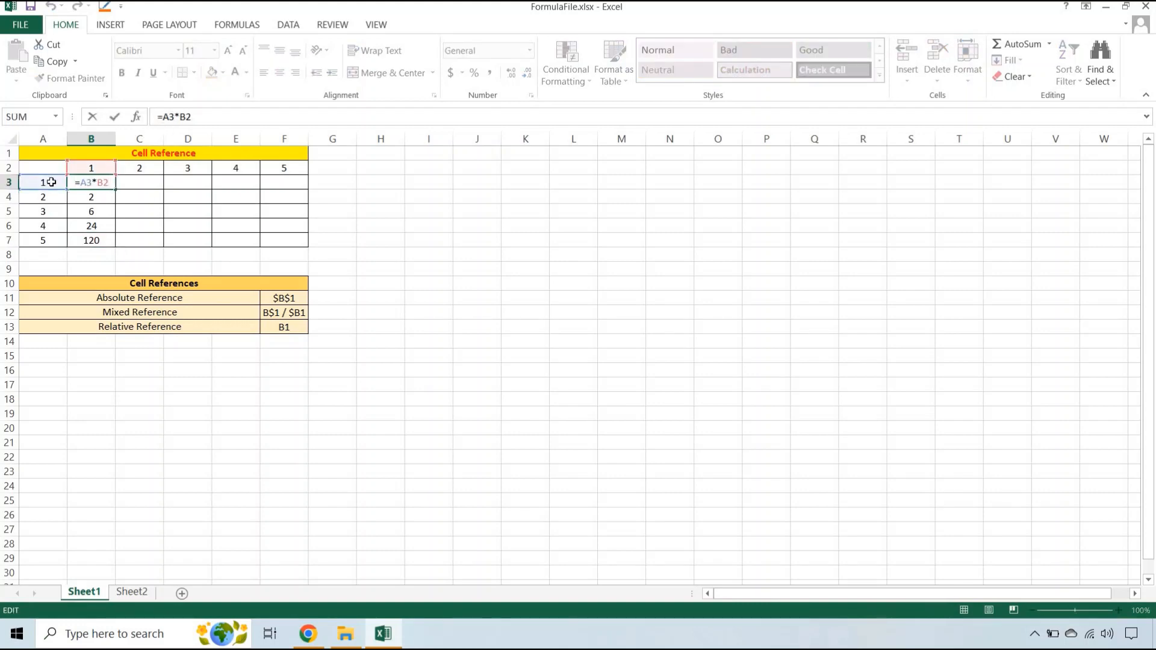
key(Return)
double_click(75, 202)
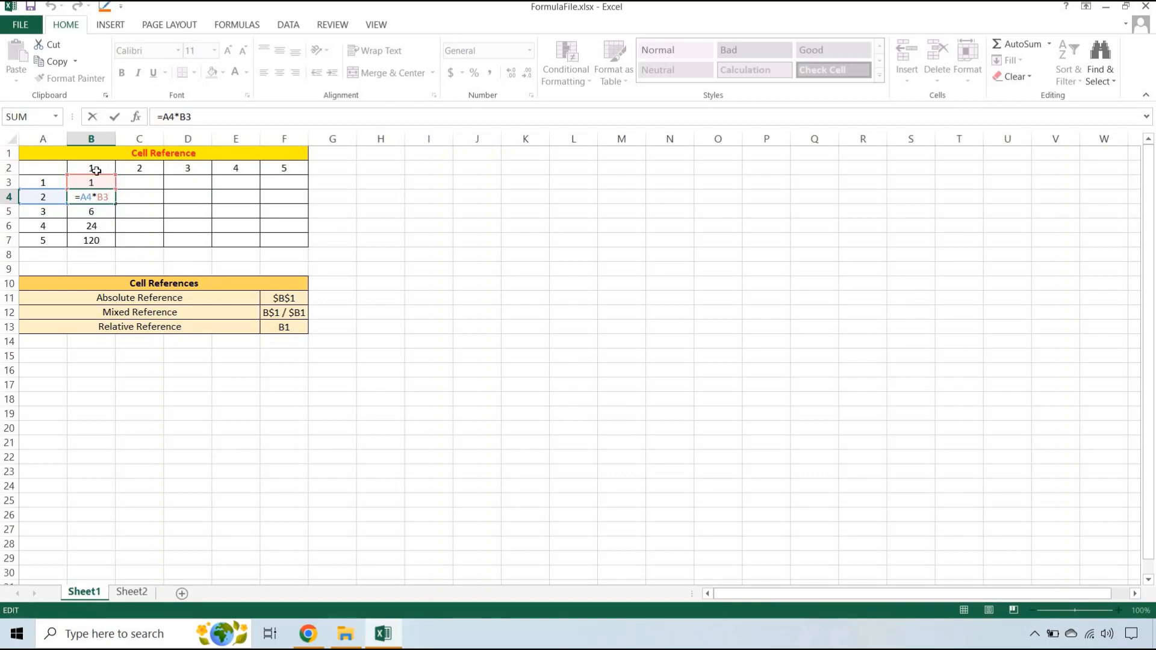
key(Return)
Trace which cells the formulas in B5 and B6 refer to.
double_click(105, 215)
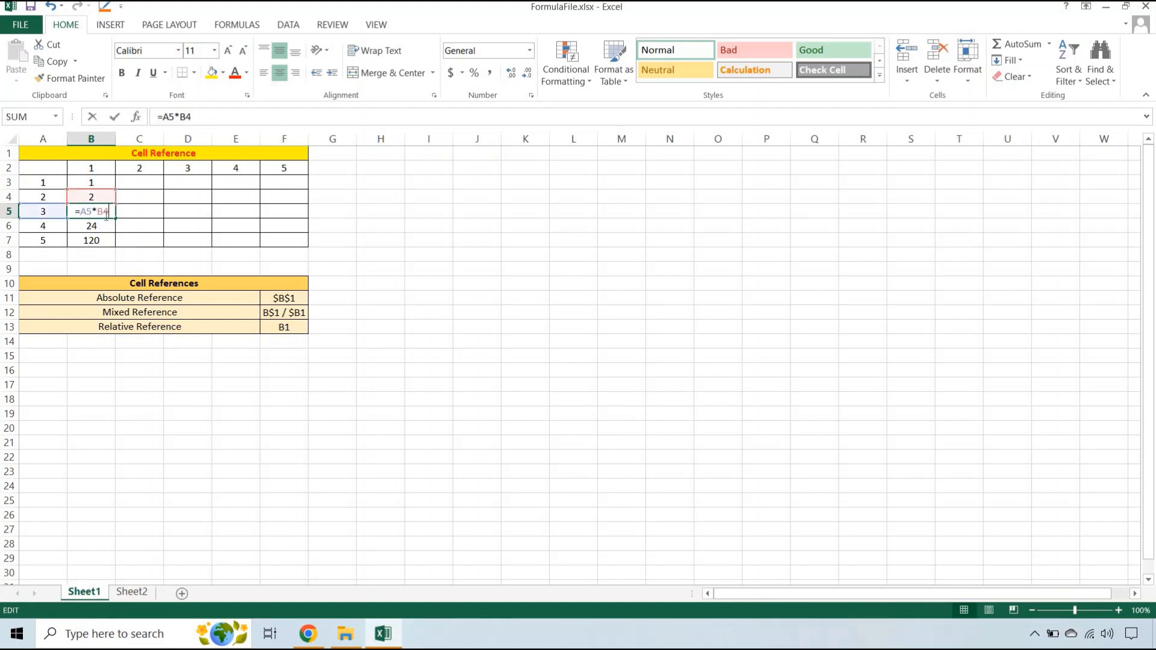
key(F1)
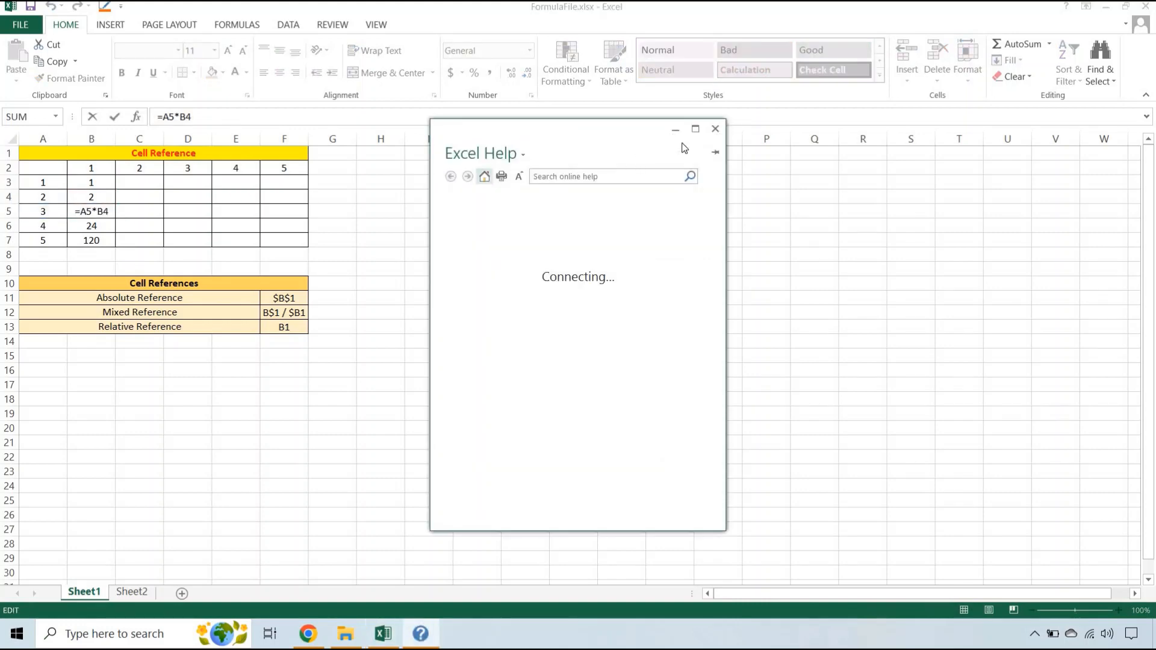
click(715, 128)
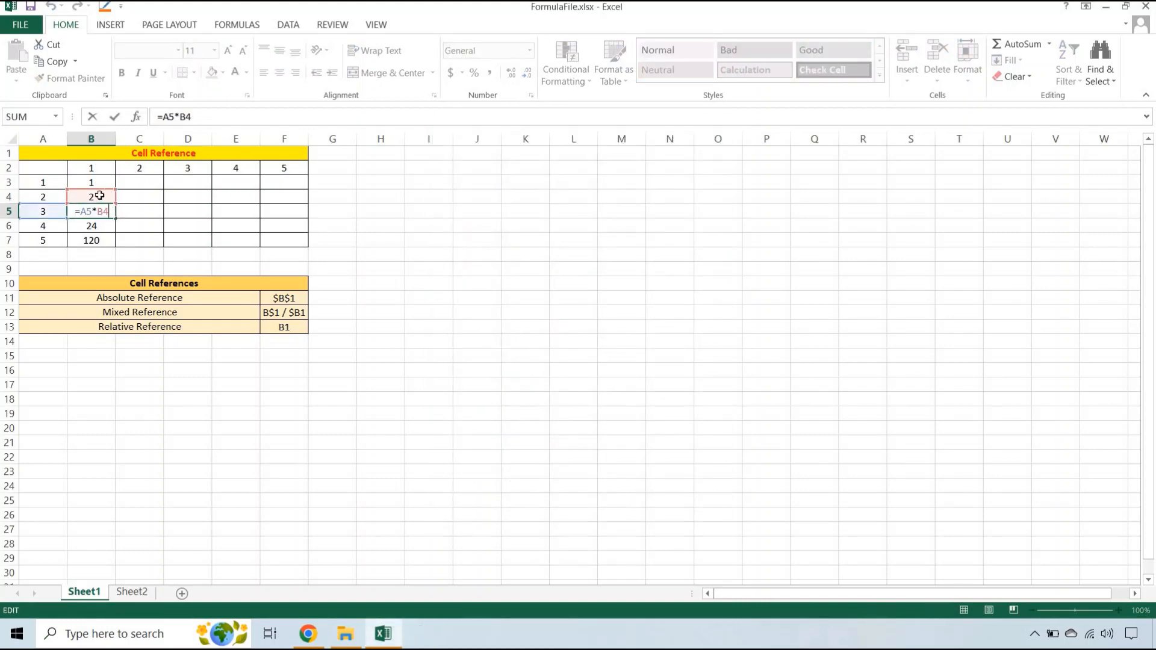
click(93, 217)
double_click(96, 224)
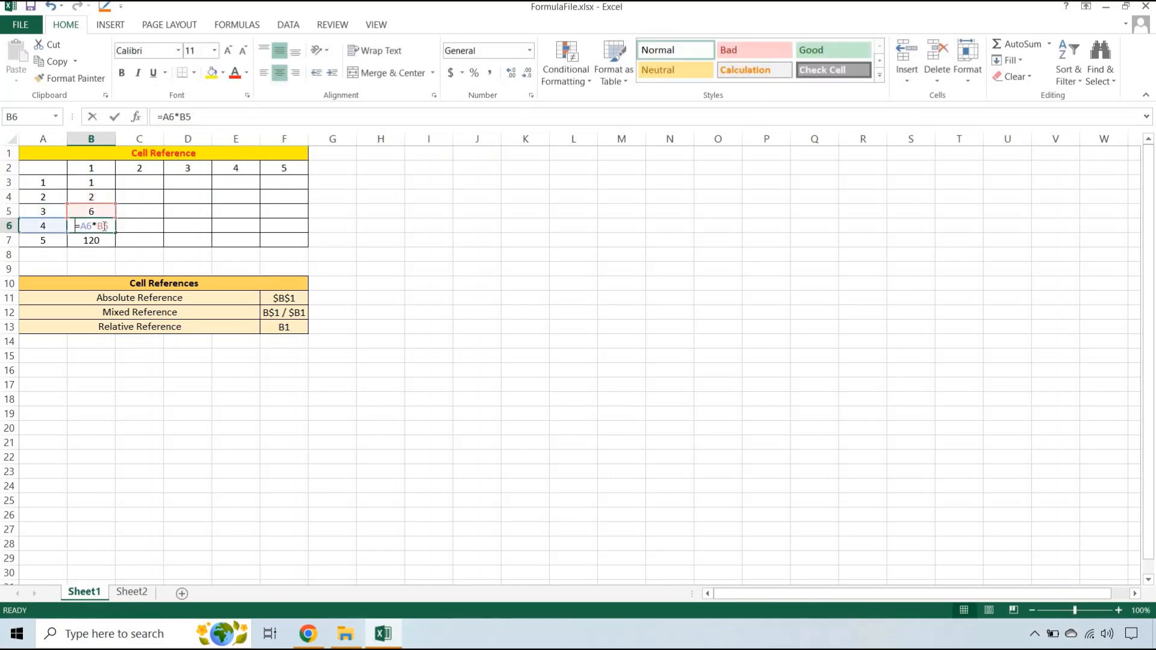
key(Escape)
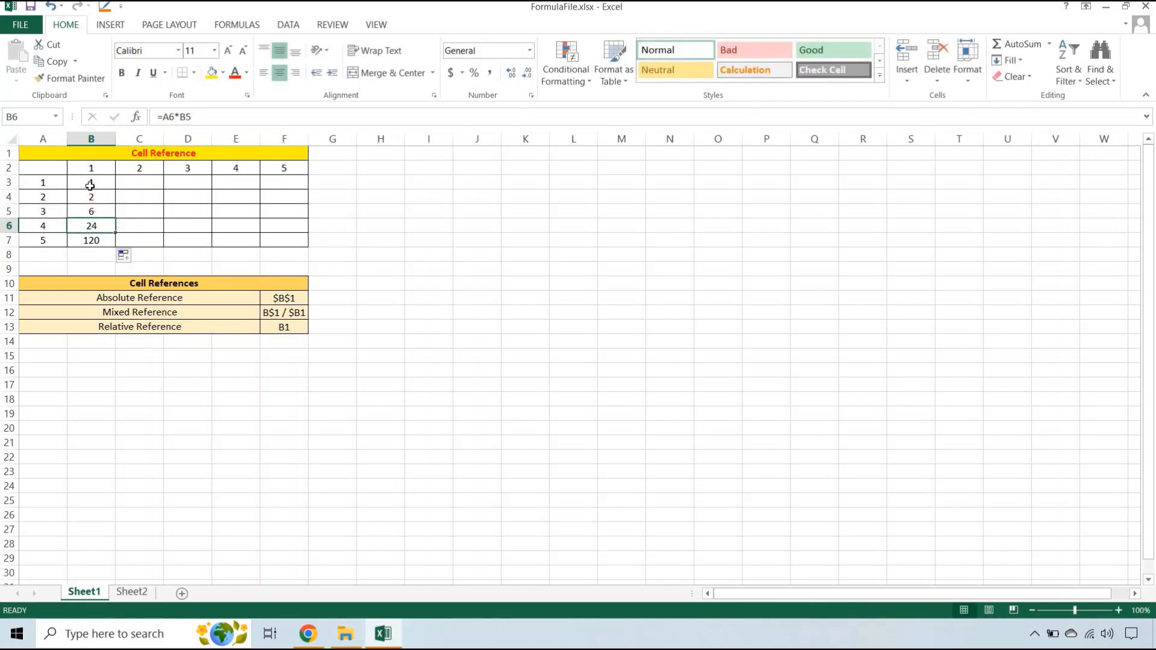
Review the results in B3:B7 and recheck the precedent cells of the formulas in B3, B4 and B5.
drag(91, 184, 97, 240)
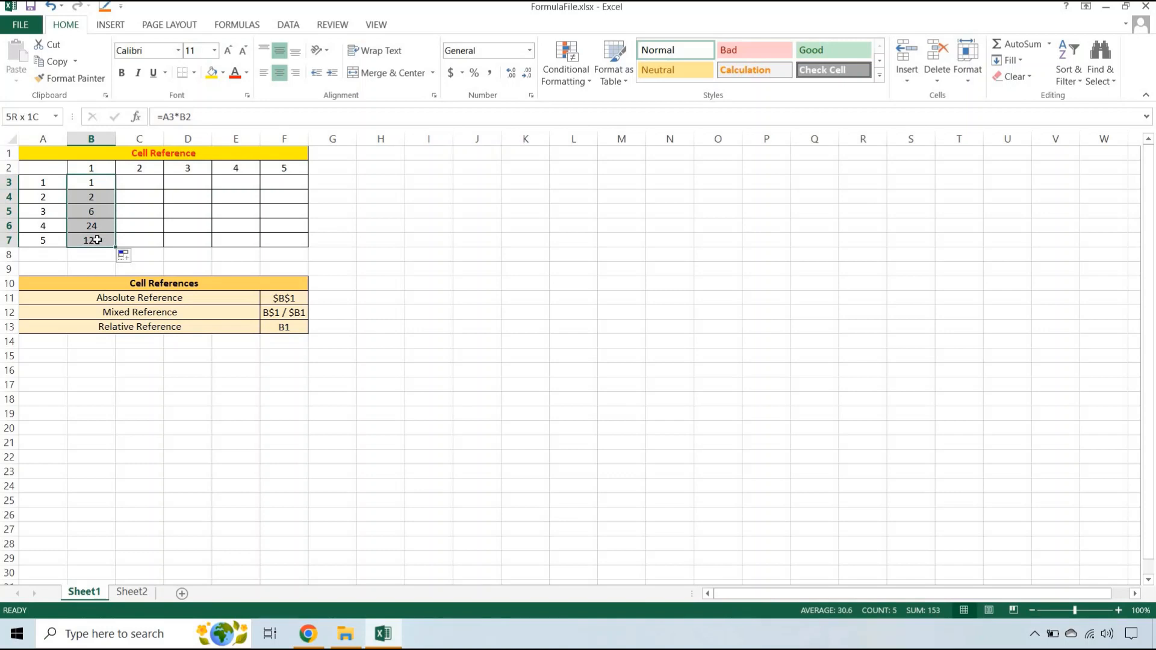
click(93, 183)
double_click(106, 182)
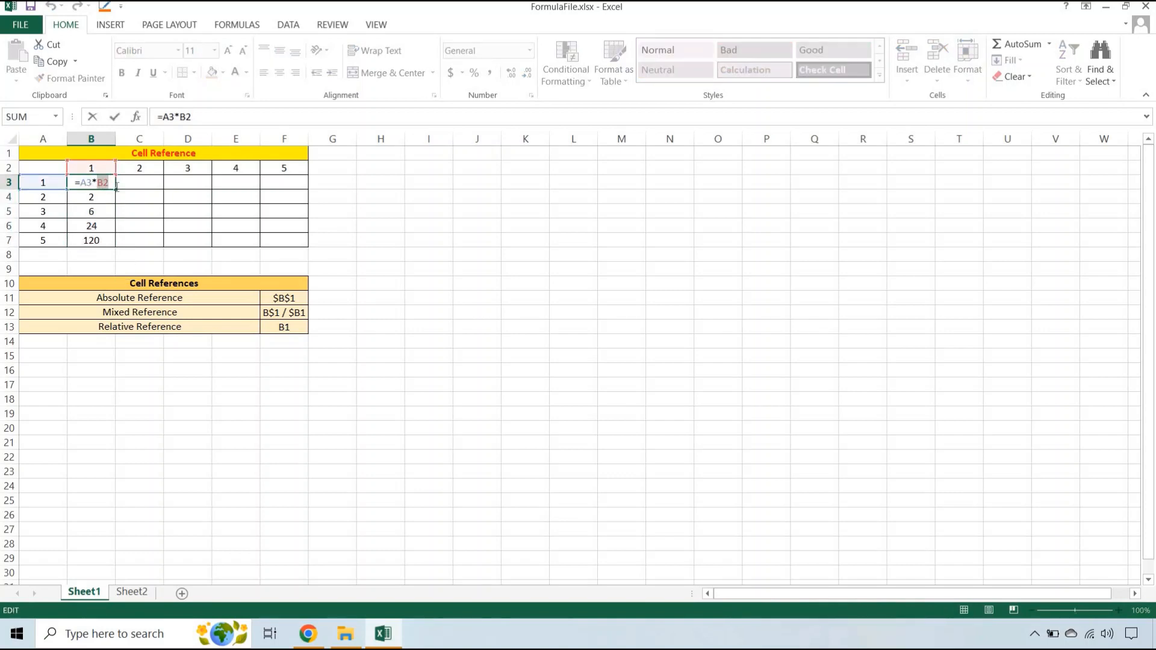
key(Return)
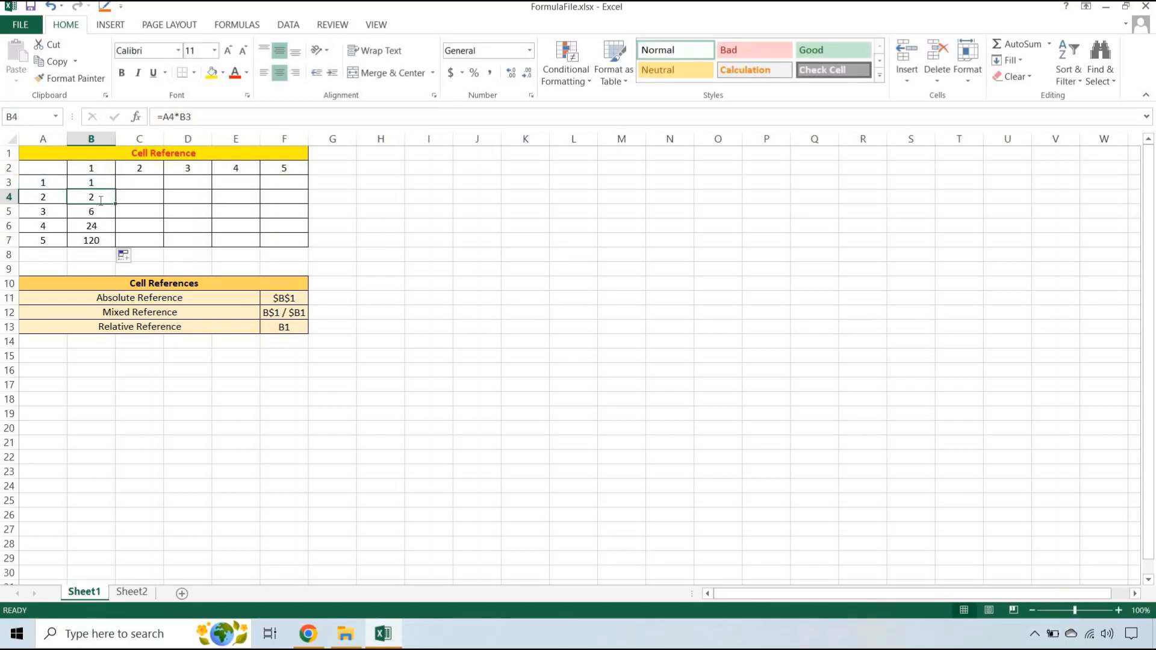
double_click(102, 198)
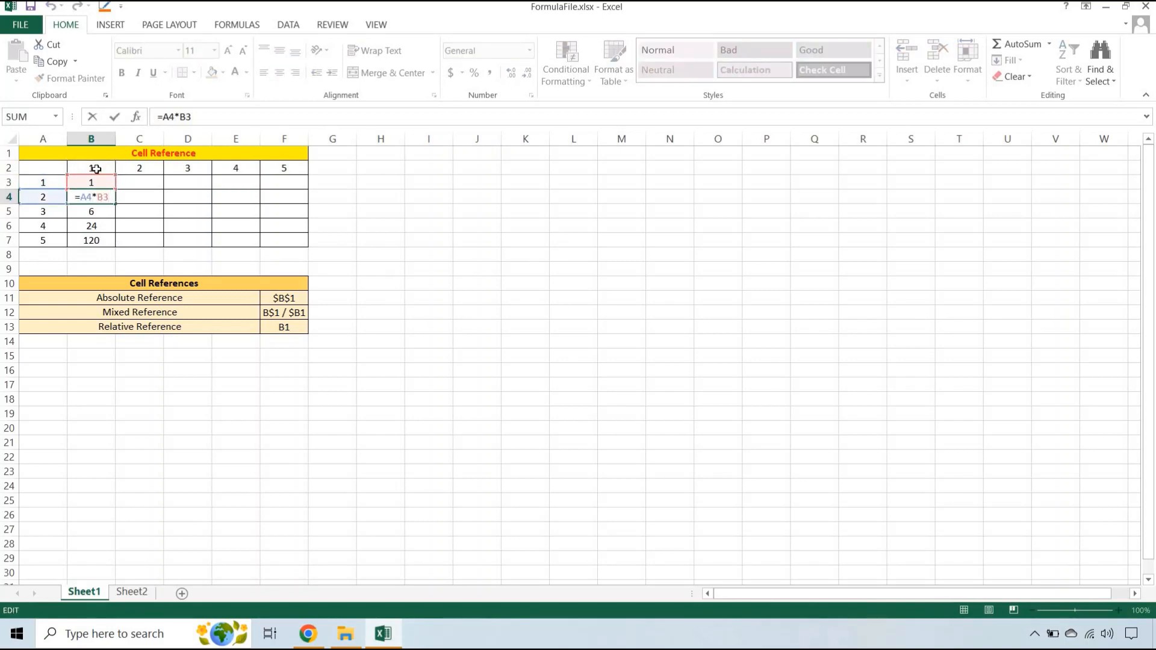
key(Return)
double_click(96, 213)
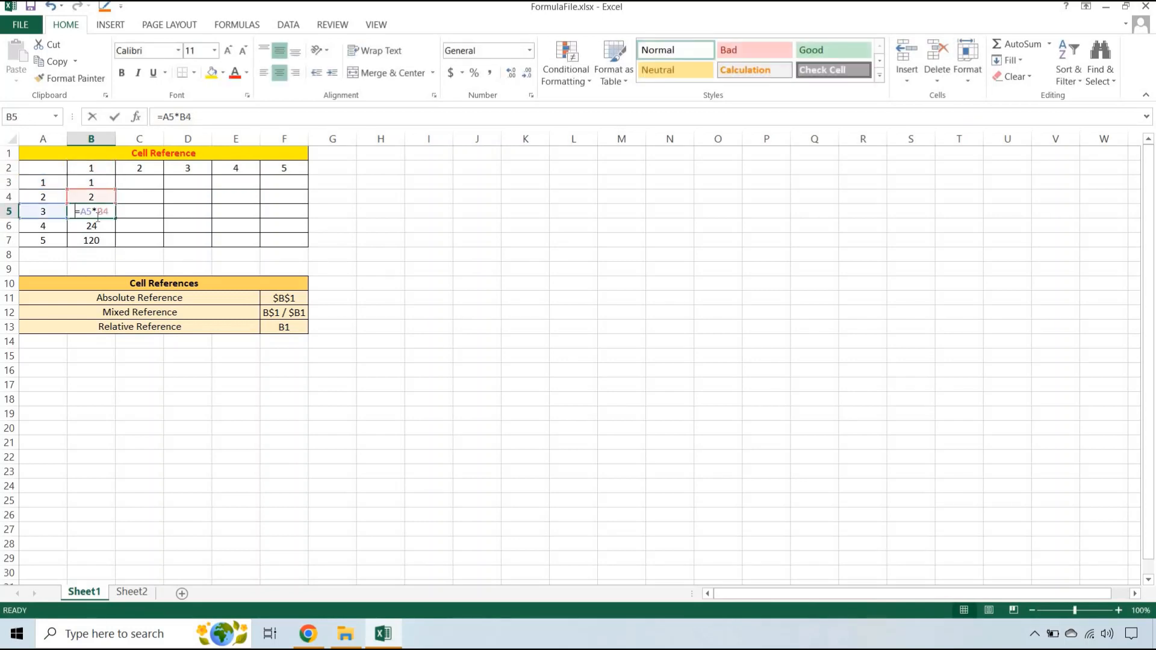
Compare the column B results and B3's formula with the Relative Reference example in row 13.
drag(91, 183, 101, 235)
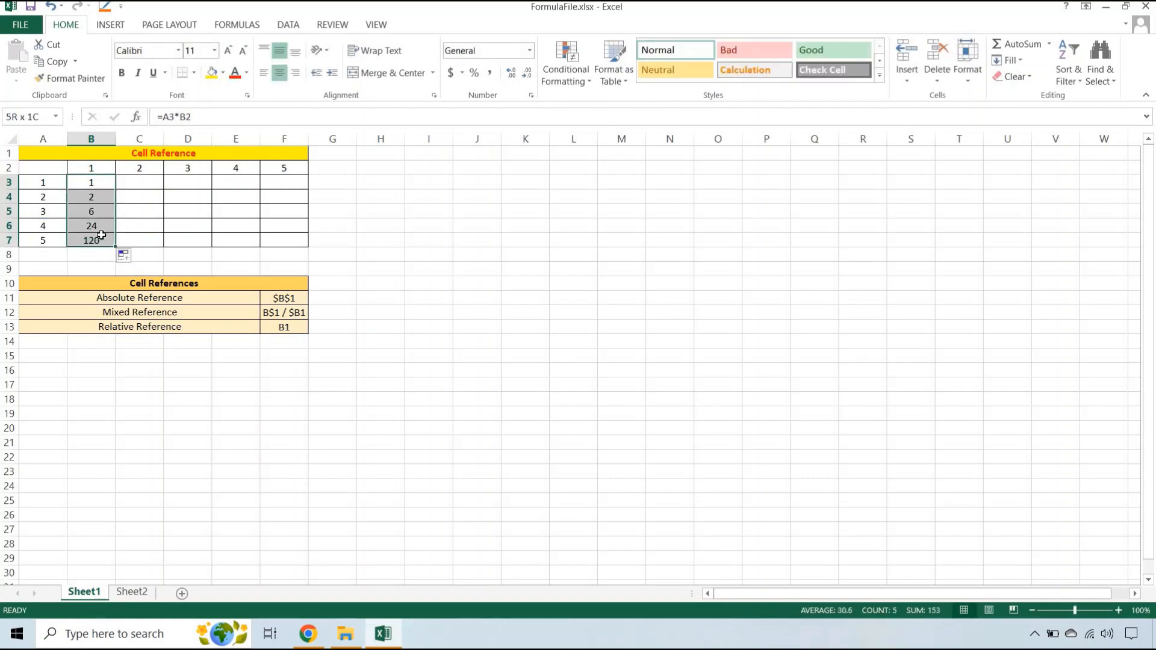
click(287, 327)
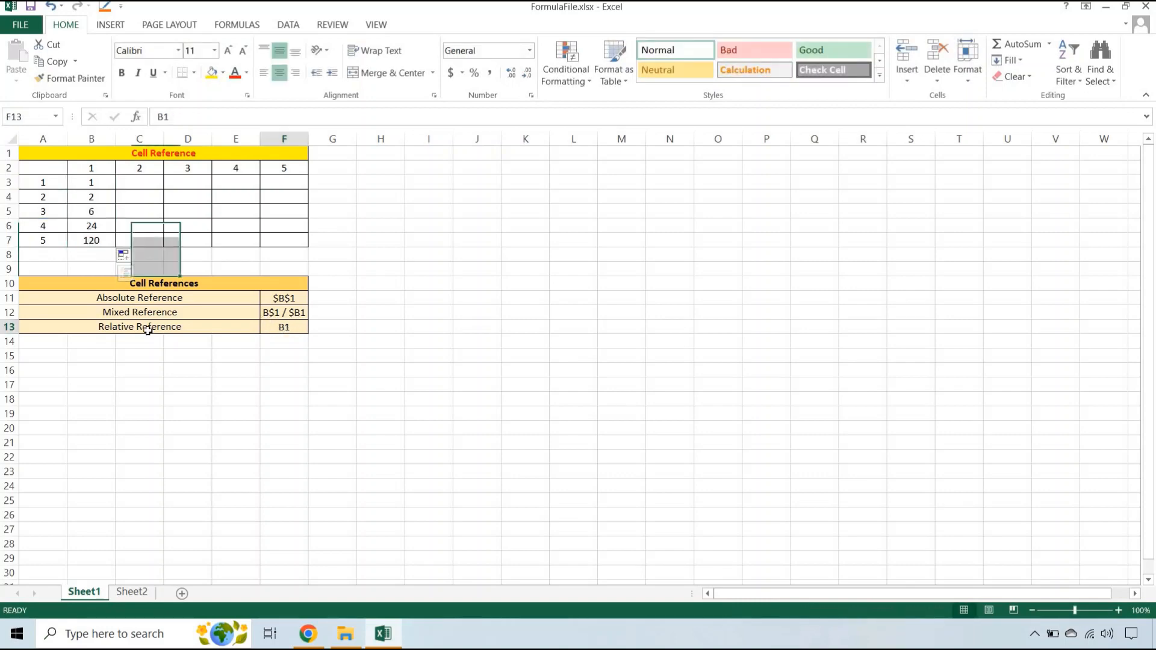
drag(148, 330, 113, 331)
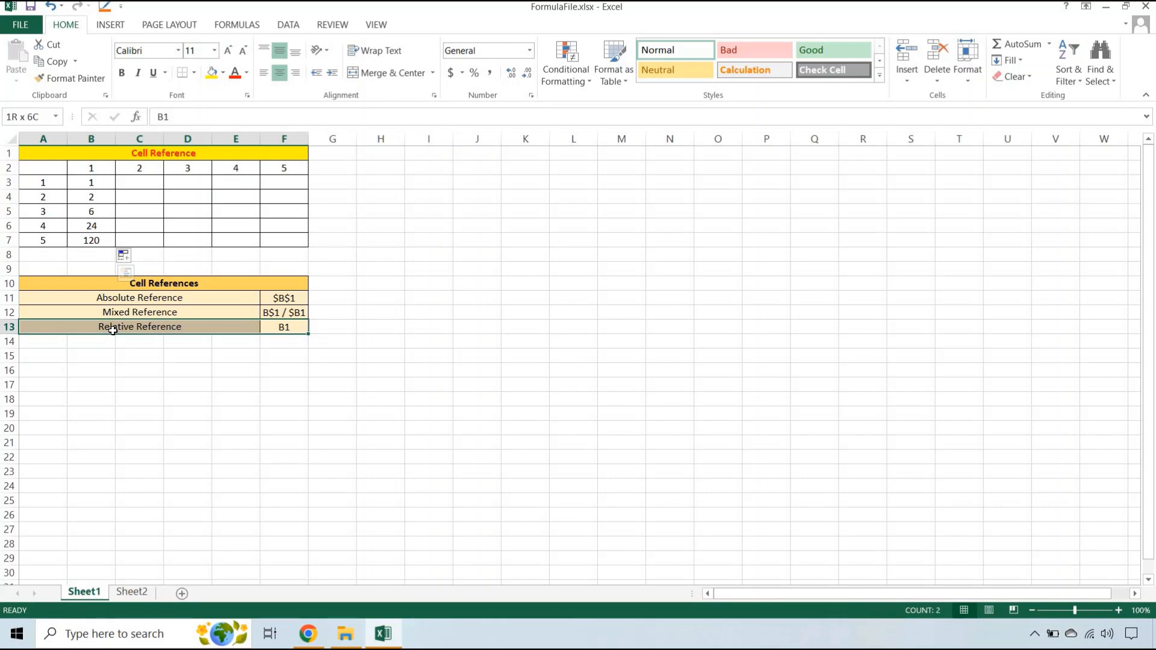
click(95, 184)
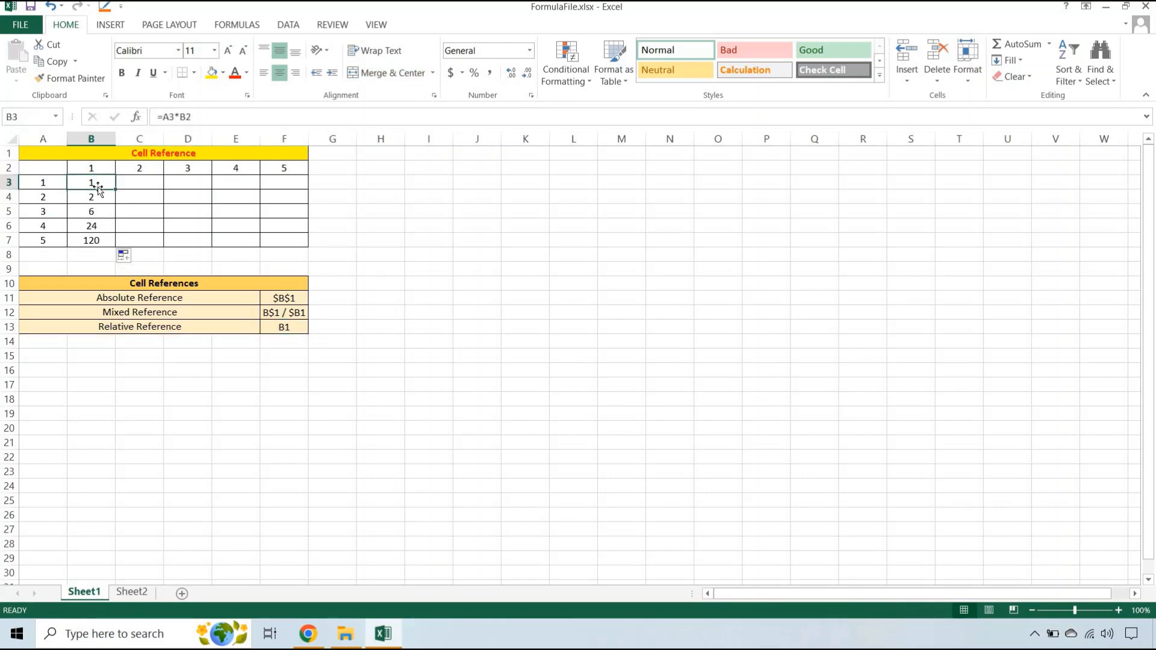
drag(92, 180, 95, 244)
key(F2)
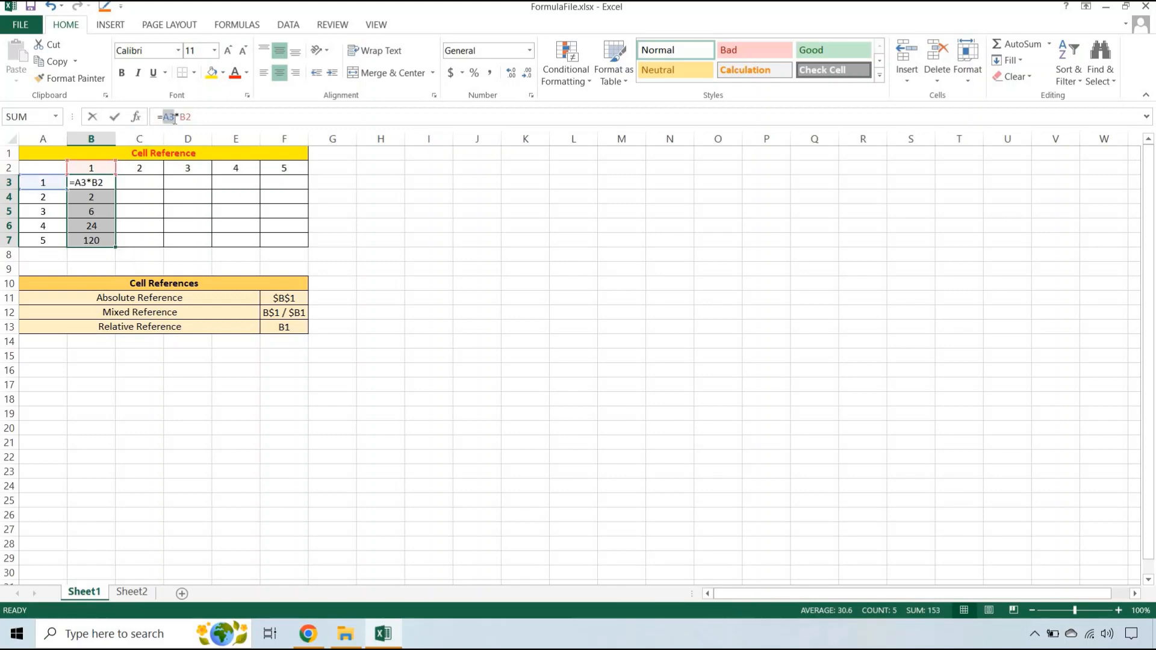
key(Escape)
Go through the formulas from B3 down to B7 and examine both references in B7.
click(95, 187)
click(93, 198)
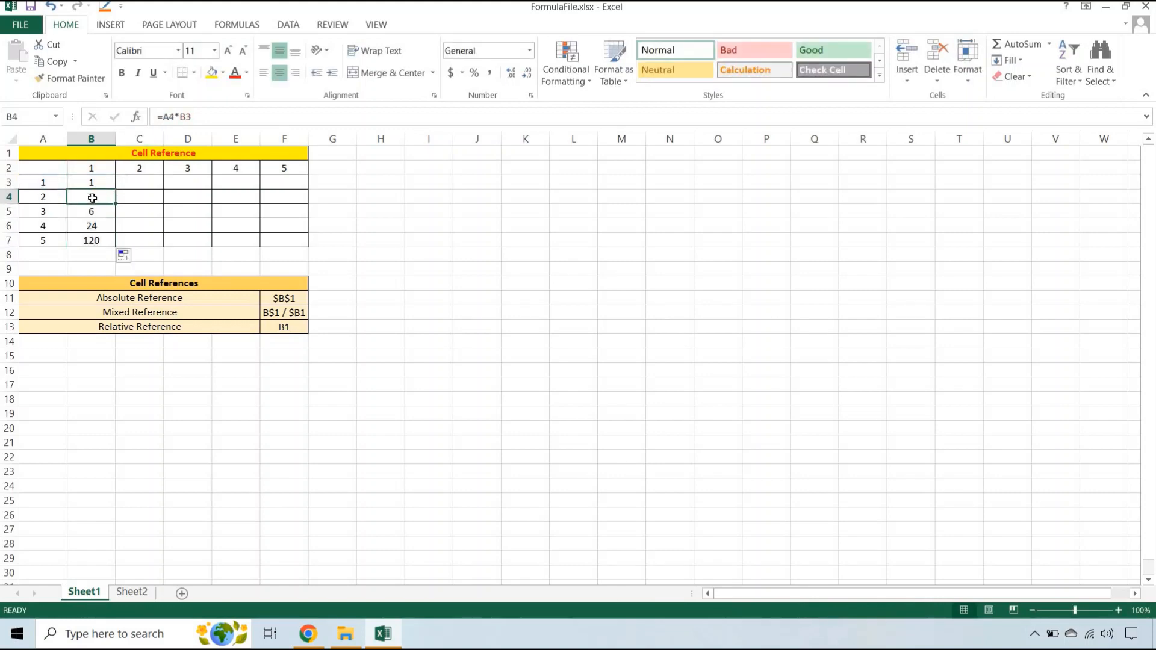
click(96, 211)
click(95, 225)
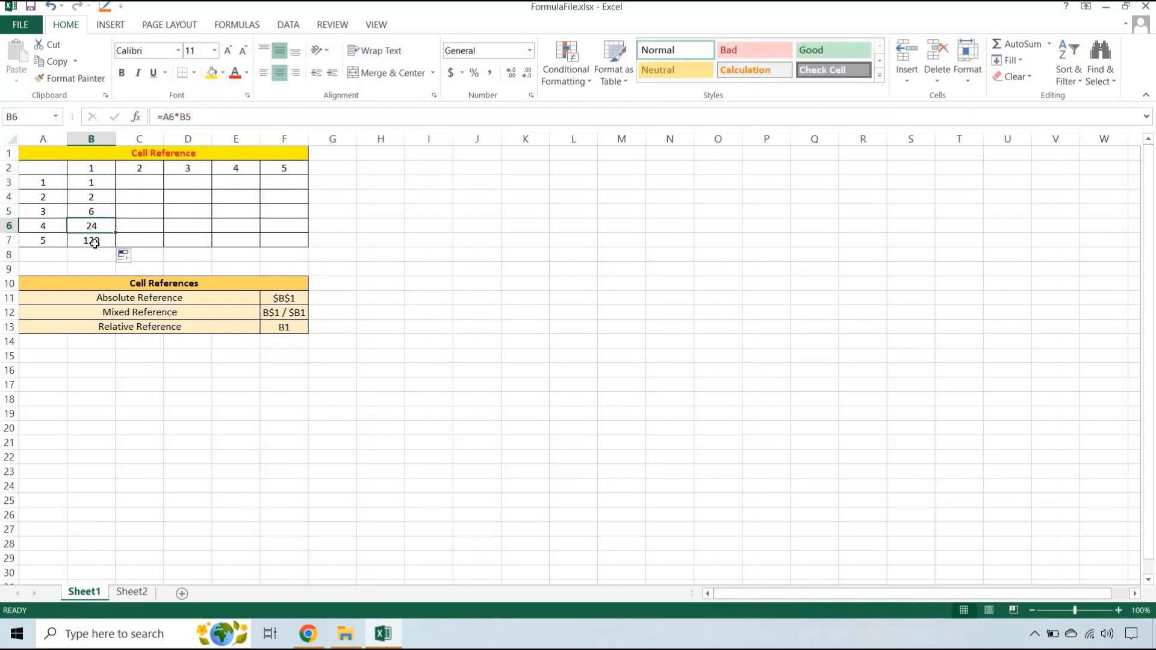
click(94, 242)
click(166, 117)
double_click(168, 116)
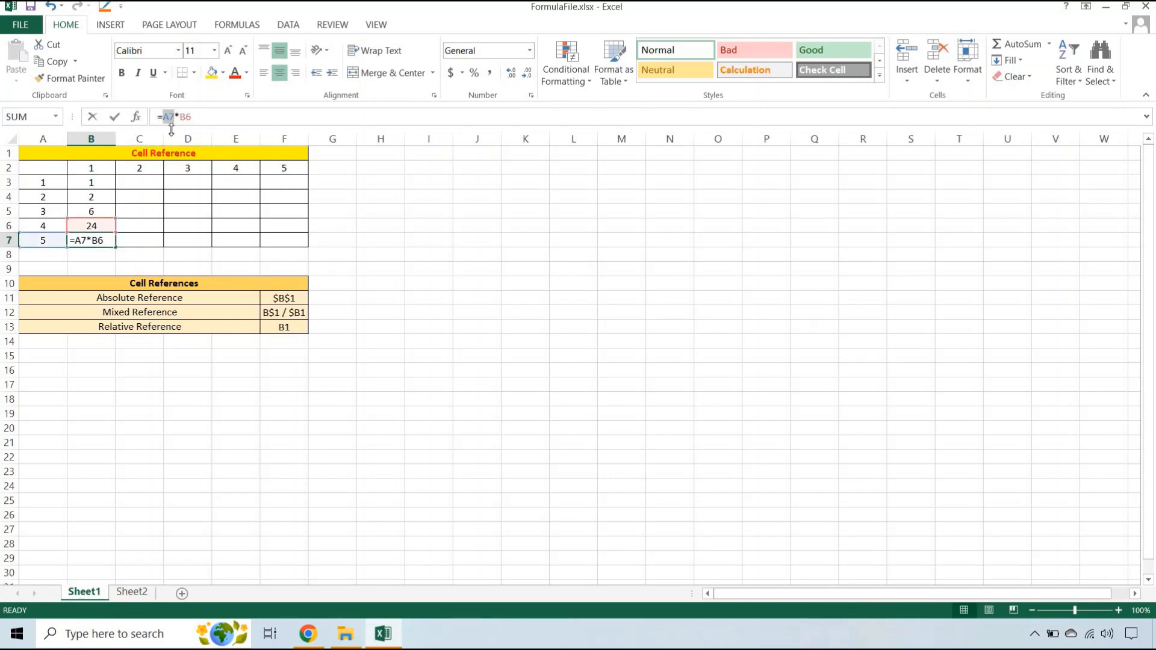
key(Escape)
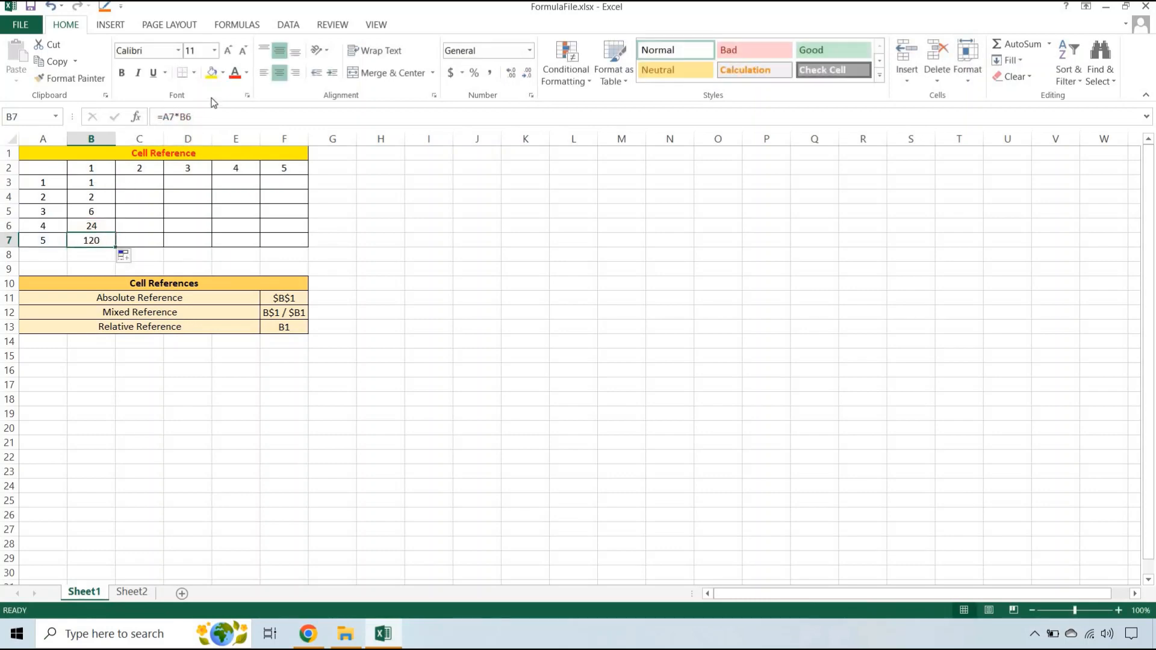
click(180, 117)
key(Escape)
Examine the Absolute Reference example in F11 and return to the formula cell B3.
click(102, 182)
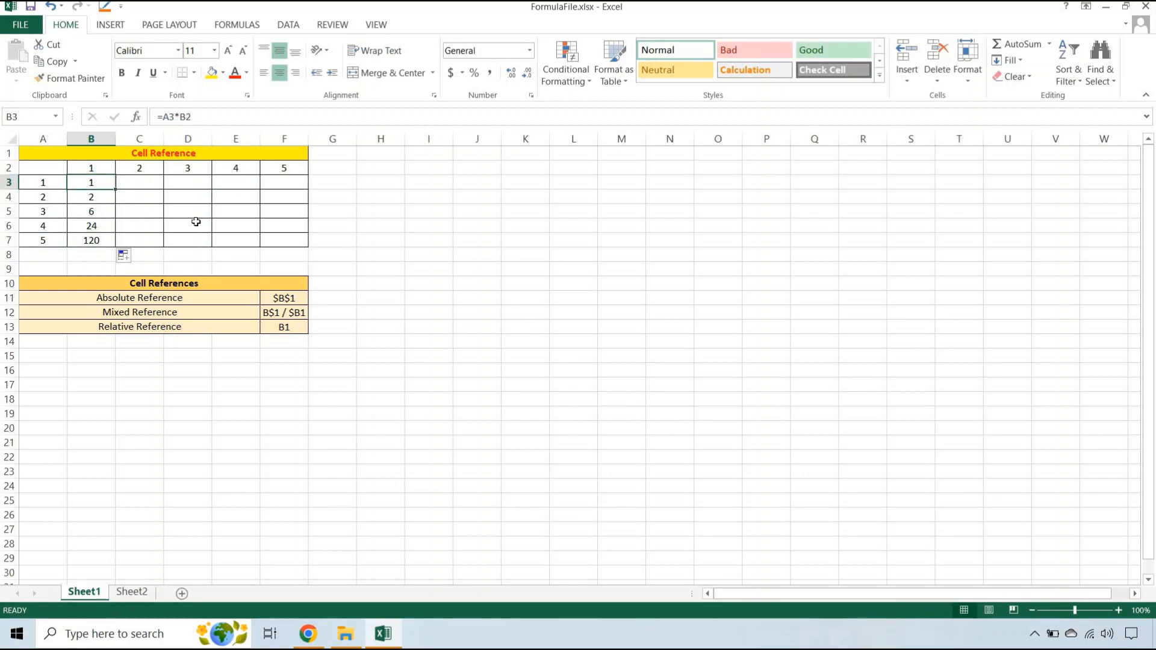
drag(137, 298, 304, 300)
click(277, 300)
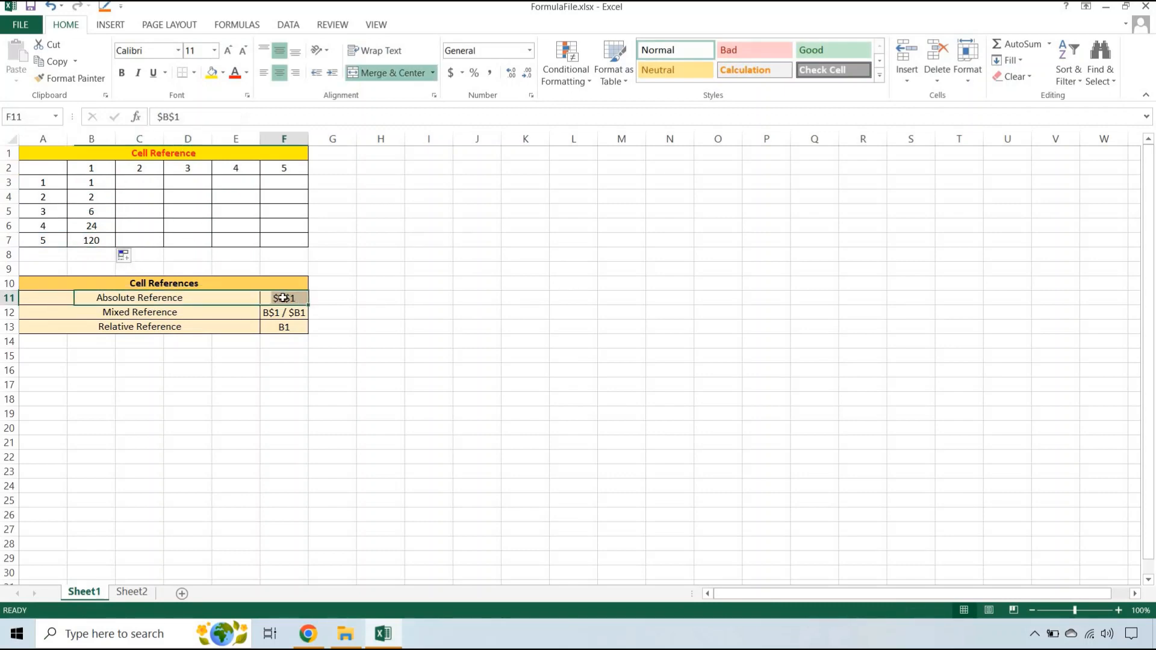
drag(158, 115, 215, 115)
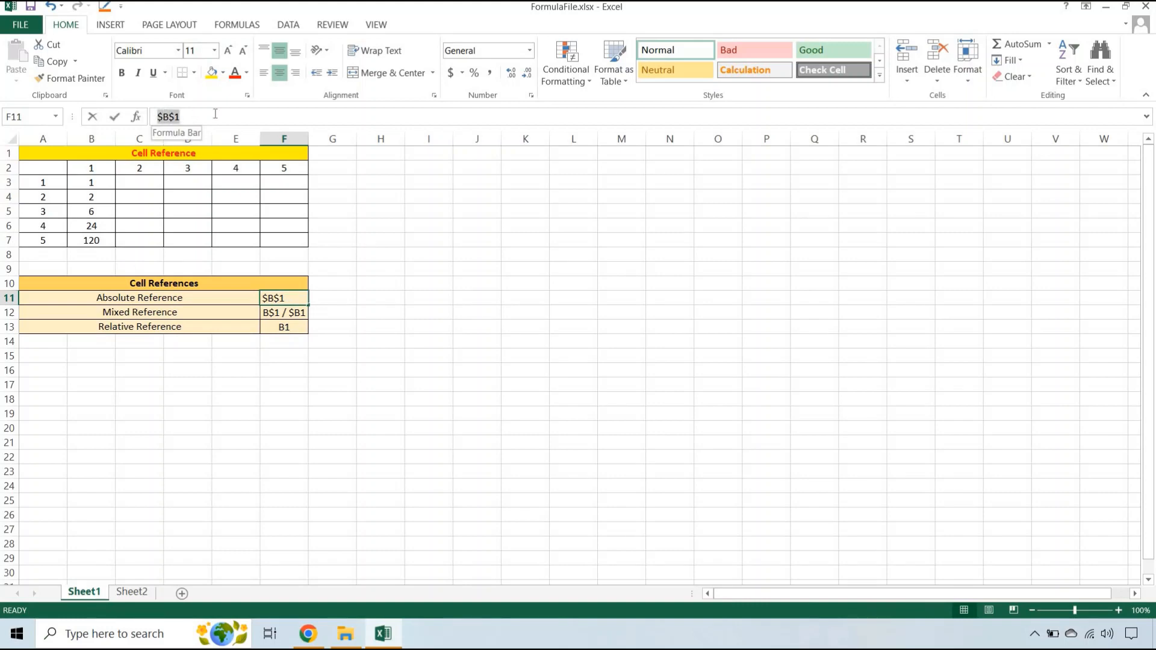
key(Escape)
click(98, 196)
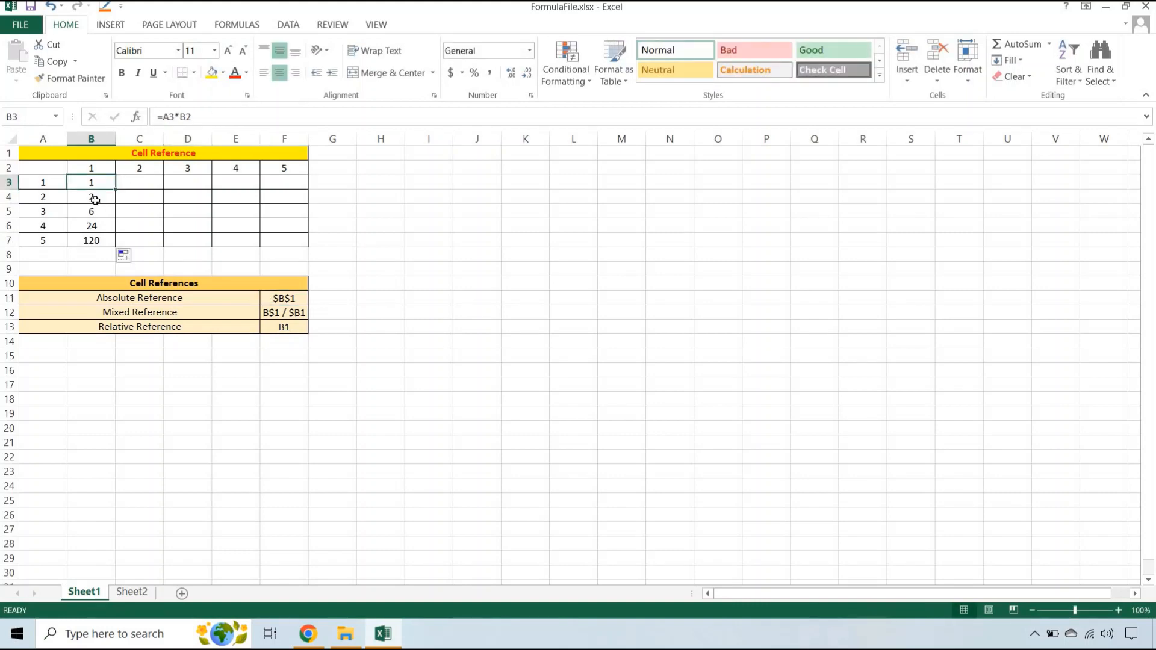
Examine which precedent cells the formulas in B4 and B6 refer to, without changing them.
double_click(94, 200)
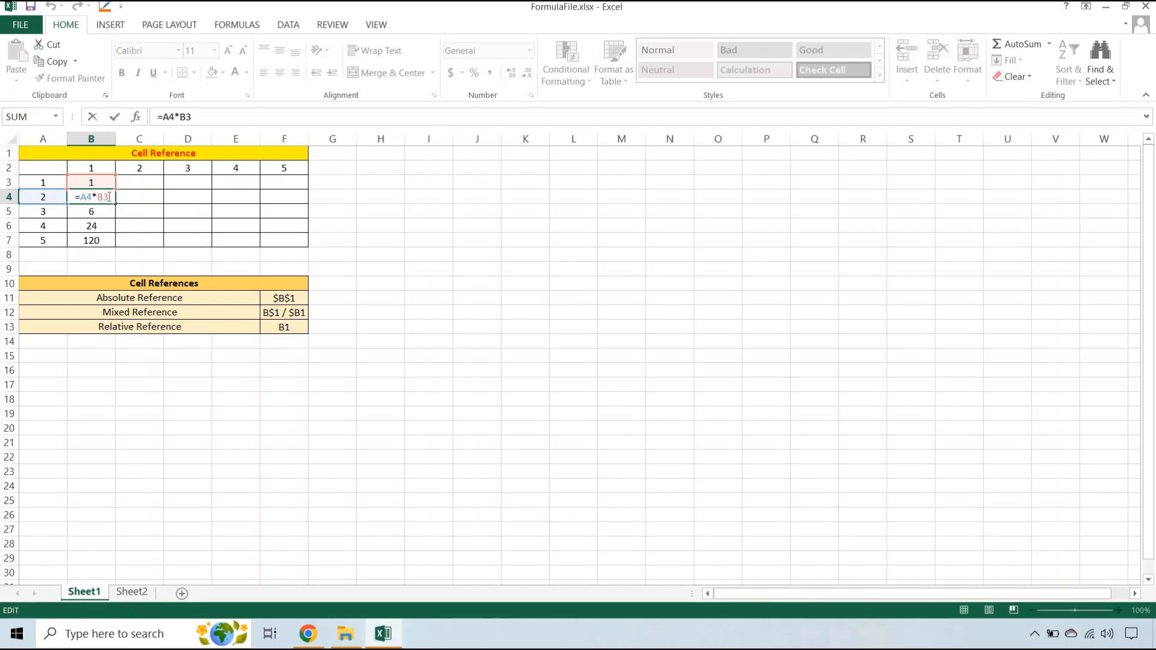
key(Escape)
click(99, 184)
click(101, 222)
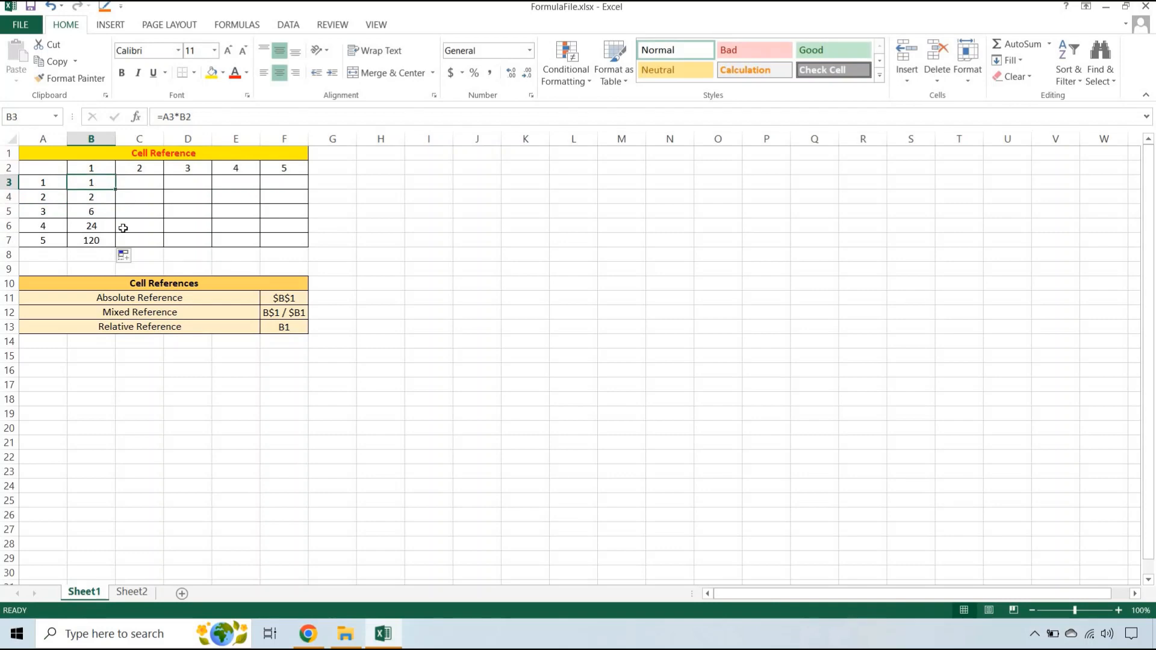
double_click(106, 227)
key(F1)
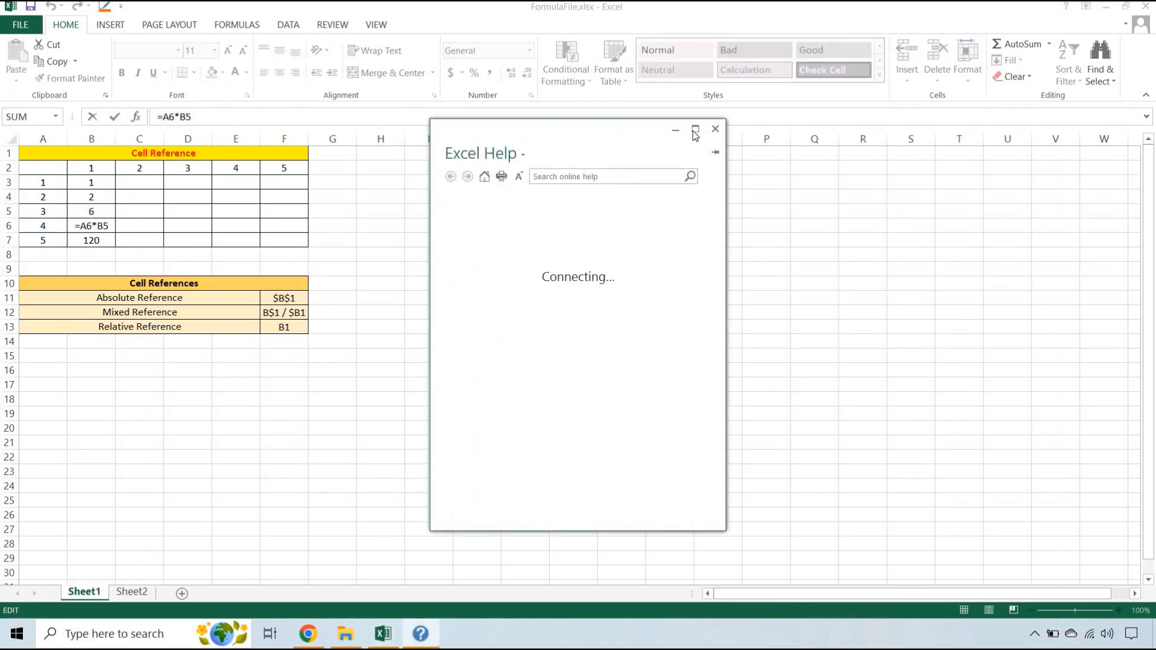
click(110, 227)
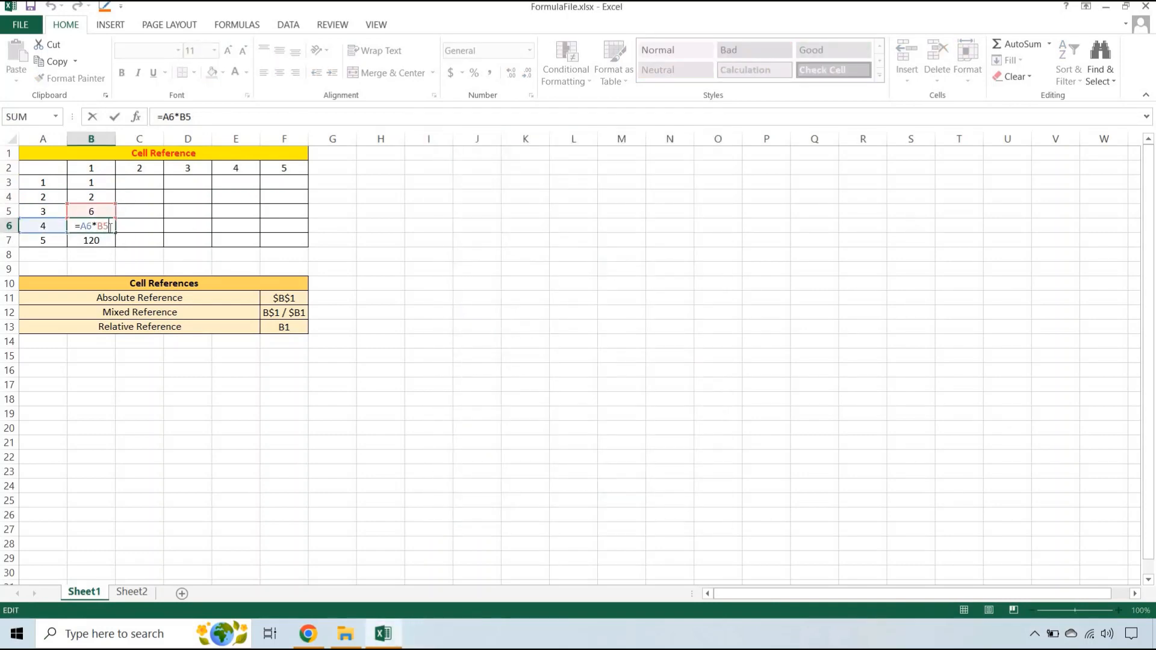
key(Escape)
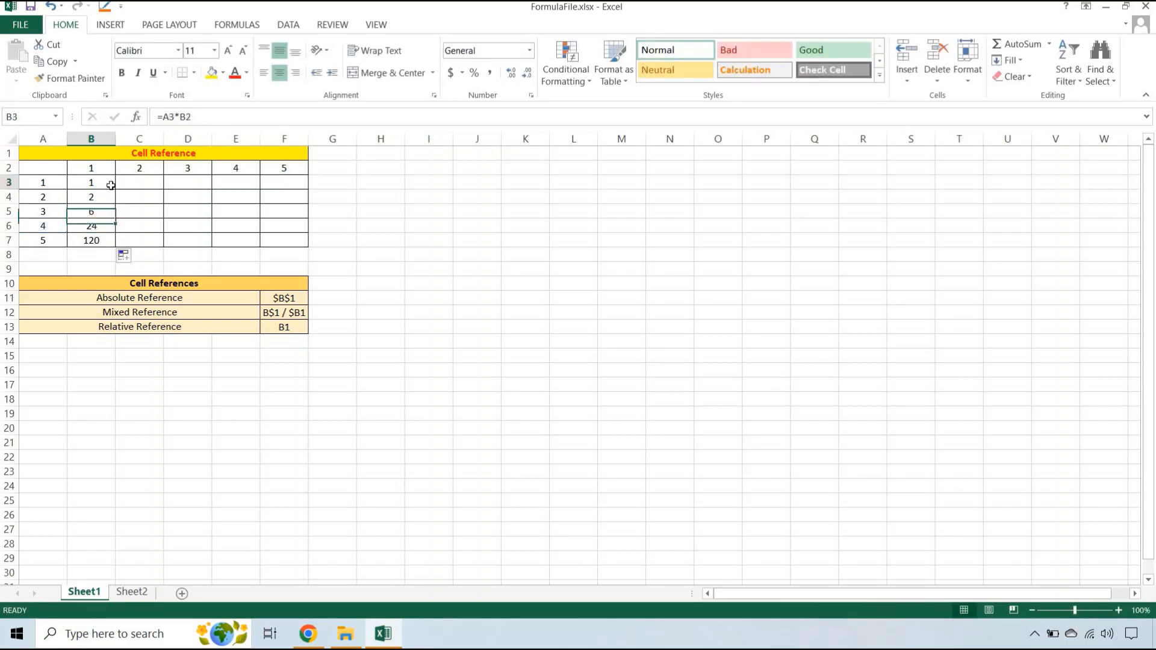
Change B3's formula to =A3*$B$2 and compare it with the Absolute Reference example in F11.
click(95, 185)
click(187, 118)
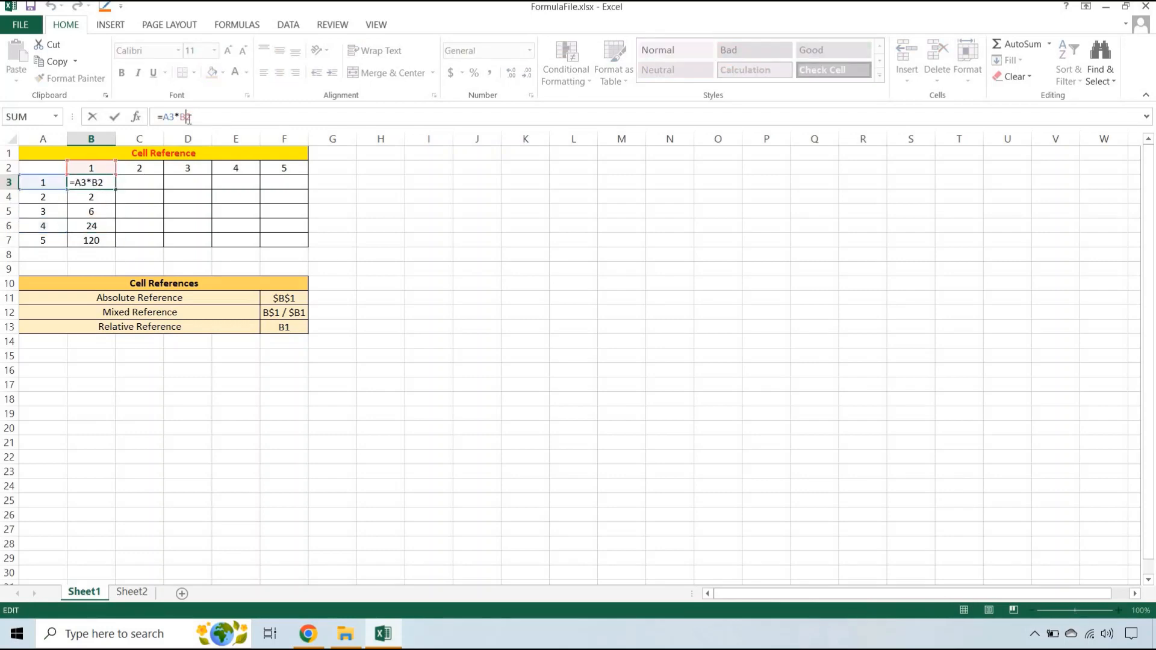
key(F4)
key(Return)
key(Up)
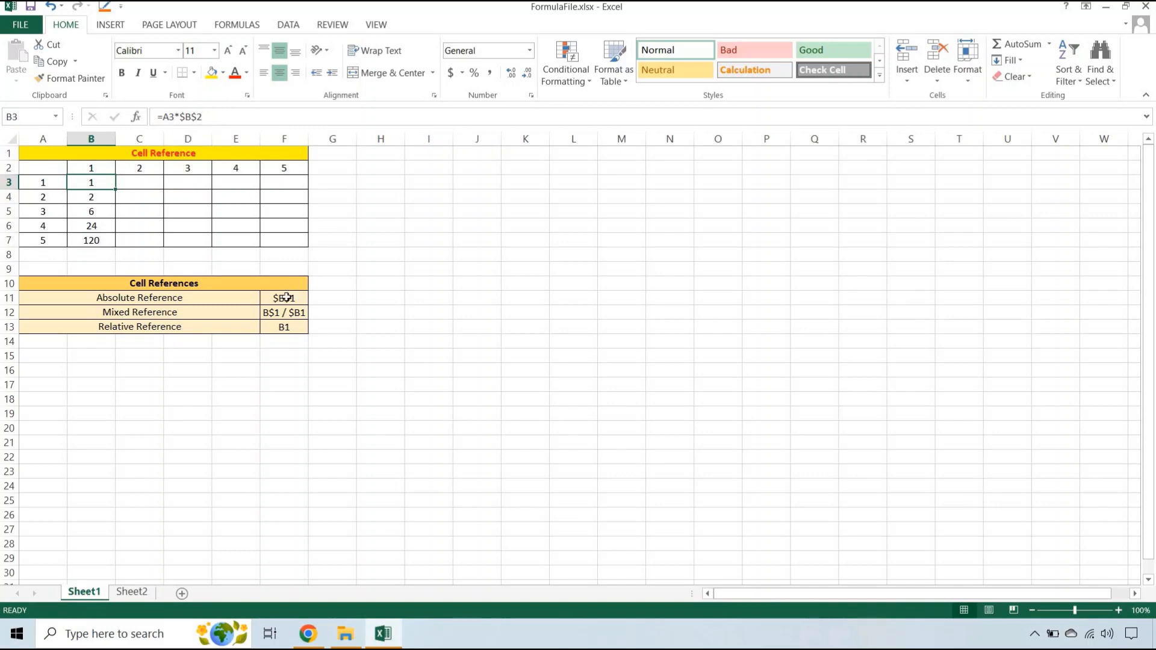
click(174, 299)
click(282, 299)
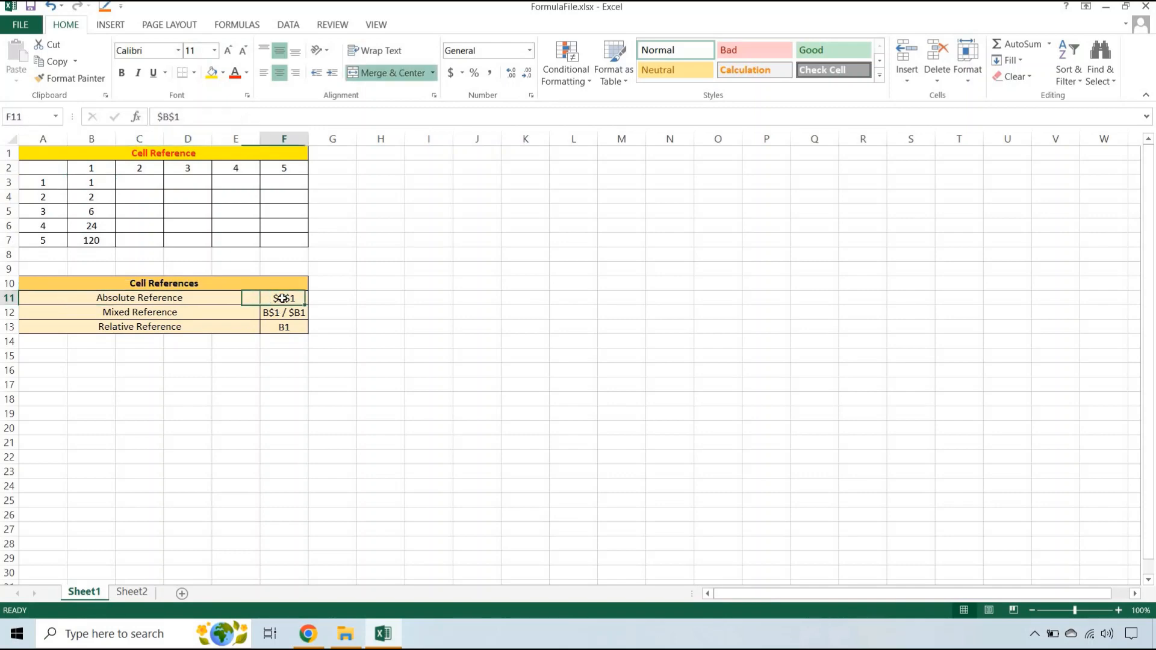
Fill the absolute-reference formula from B3 down to B7 and review the filled cells.
click(94, 181)
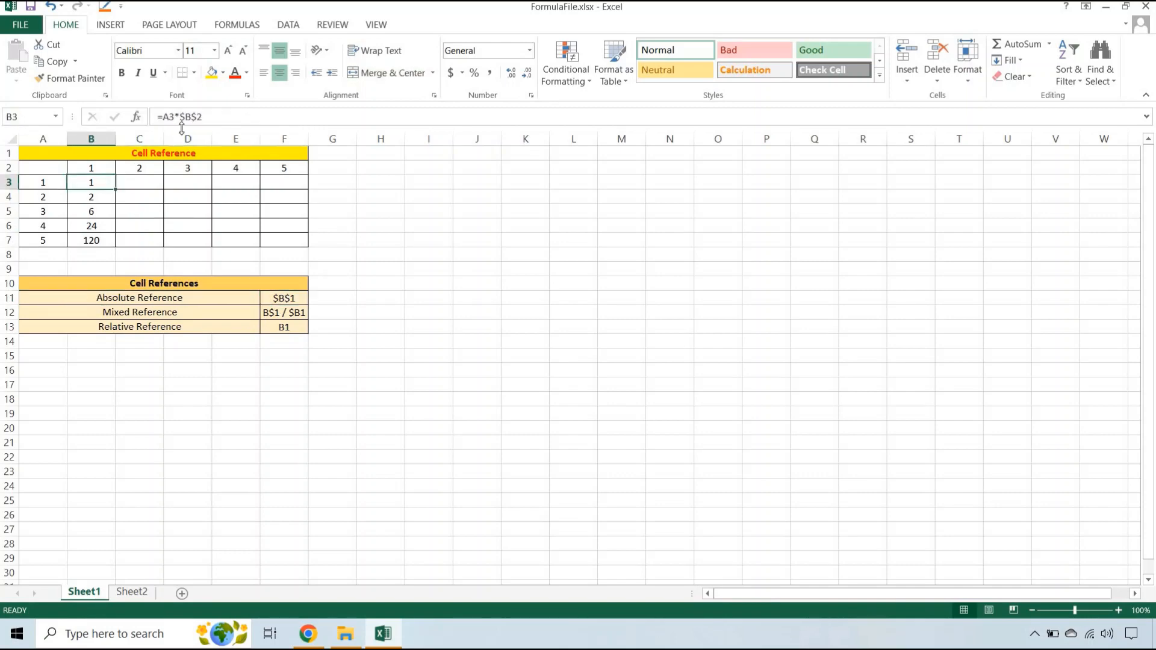
drag(116, 190, 152, 259)
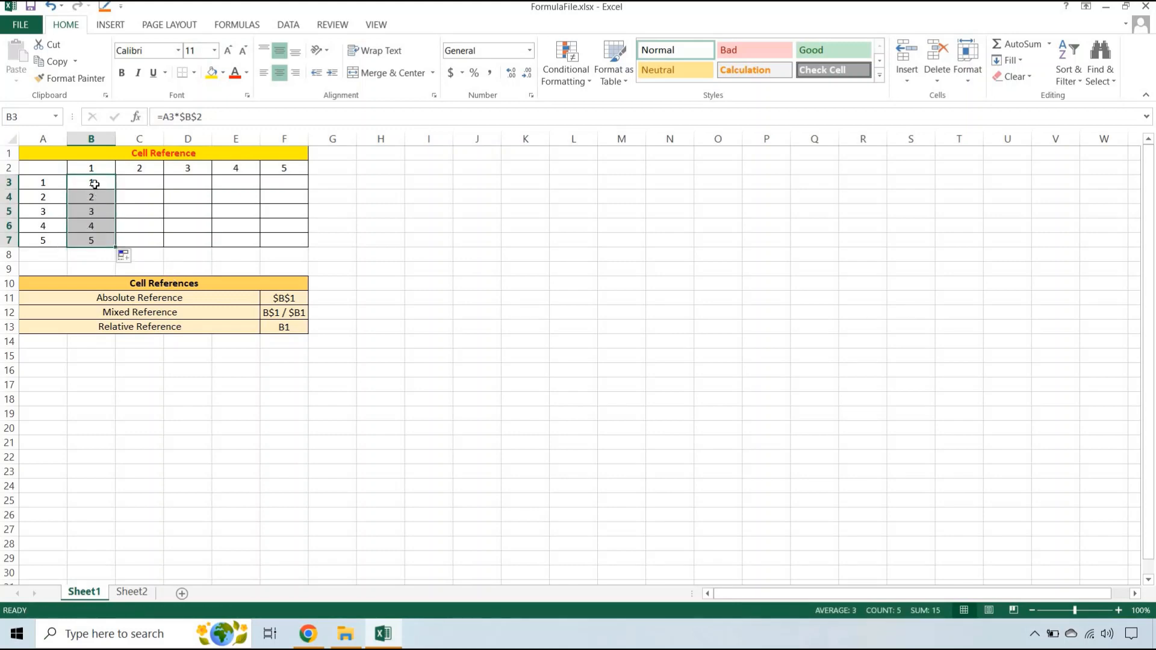
drag(94, 183, 100, 243)
click(94, 182)
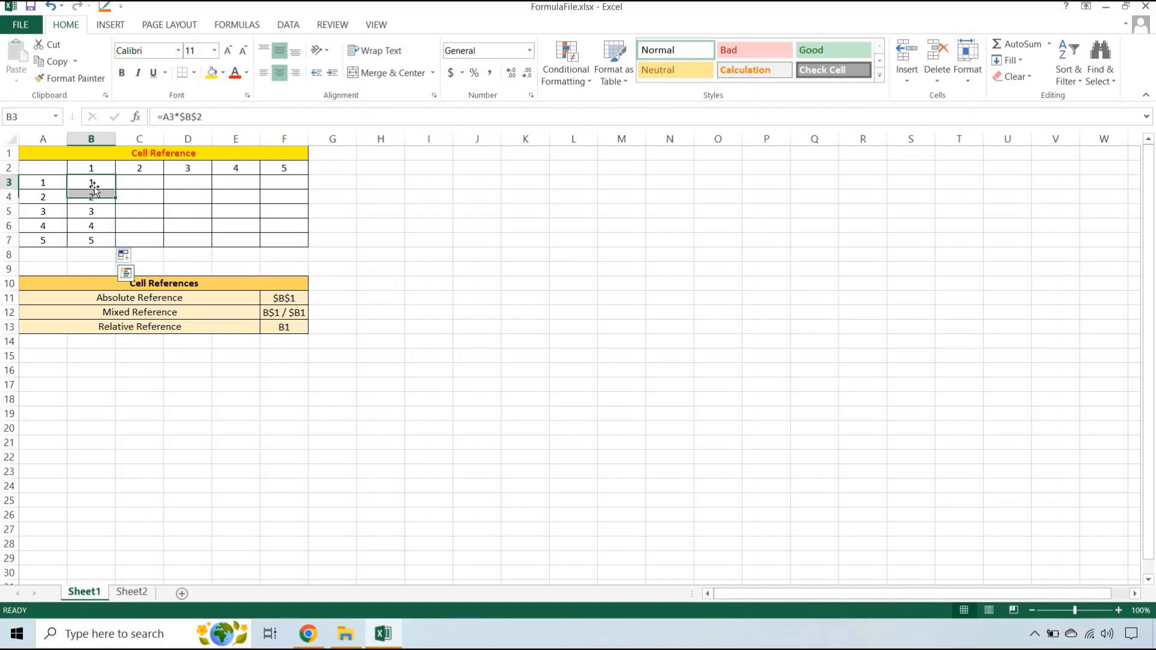
Match the empty cells C3 and C4 with their row headers A3 and A4.
click(139, 181)
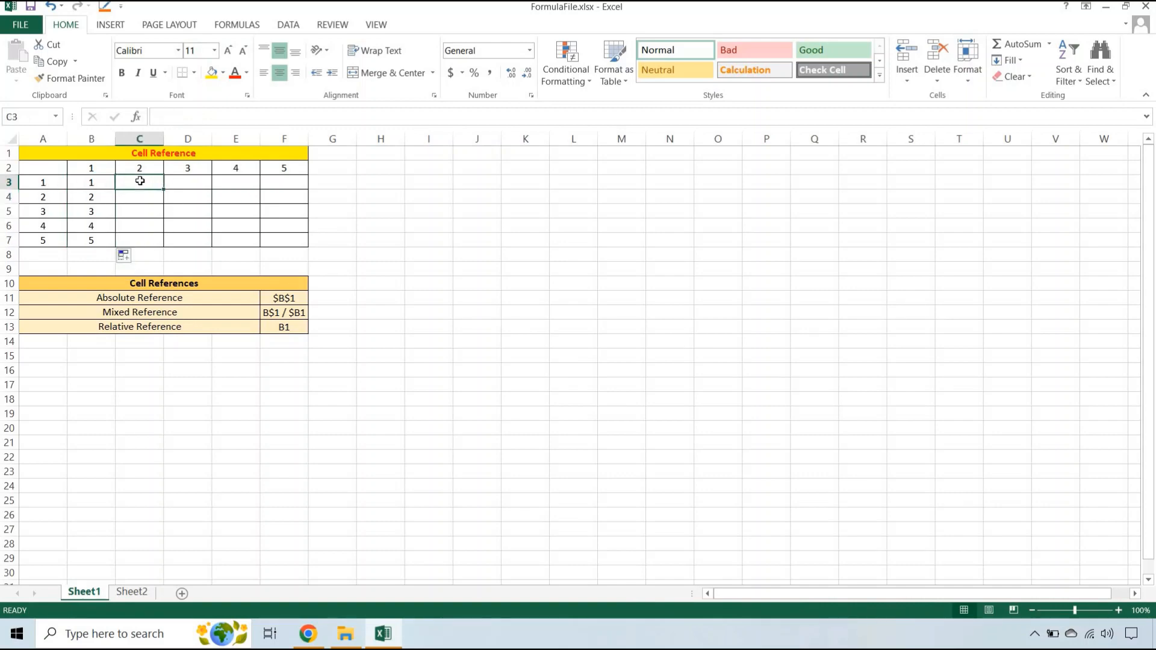
click(42, 181)
ctrl+click(139, 180)
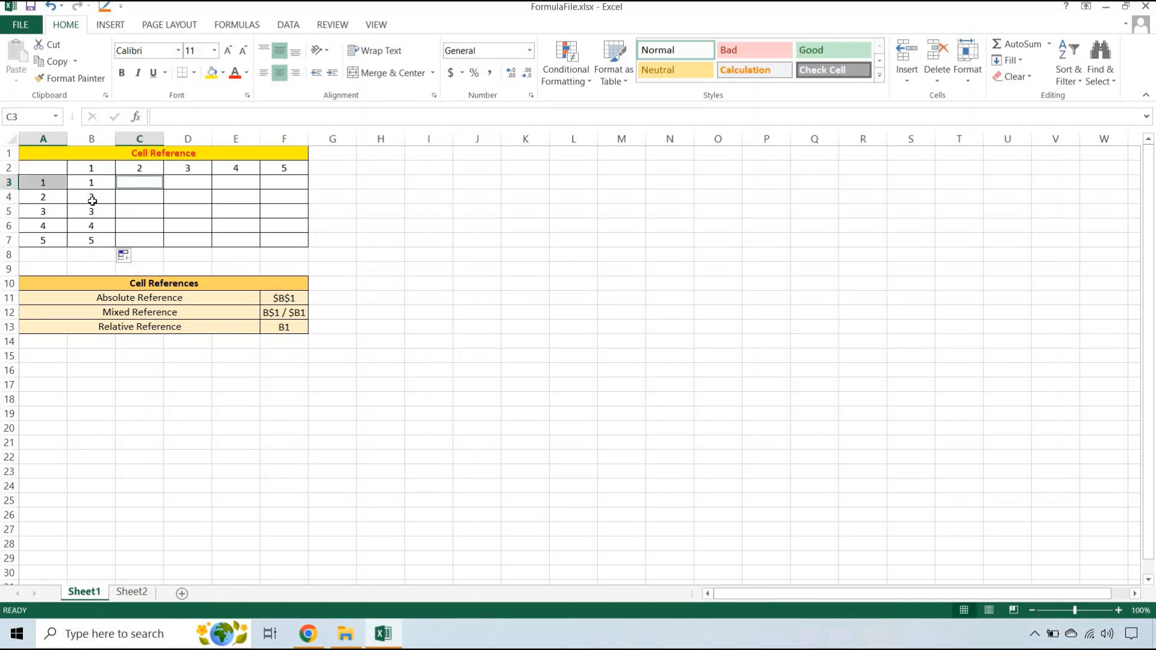
click(52, 197)
ctrl+click(142, 191)
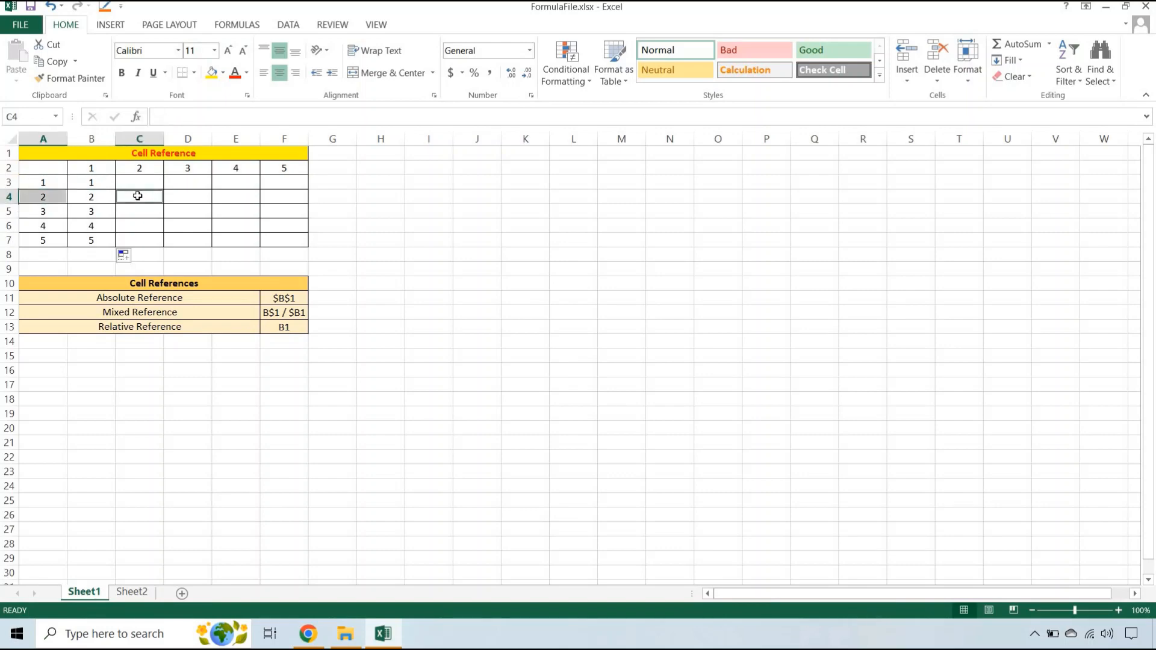
Copy the formulas in B3:B7 into C3:C7.
click(96, 184)
drag(97, 182, 99, 241)
key(ctrl+c)
click(135, 182)
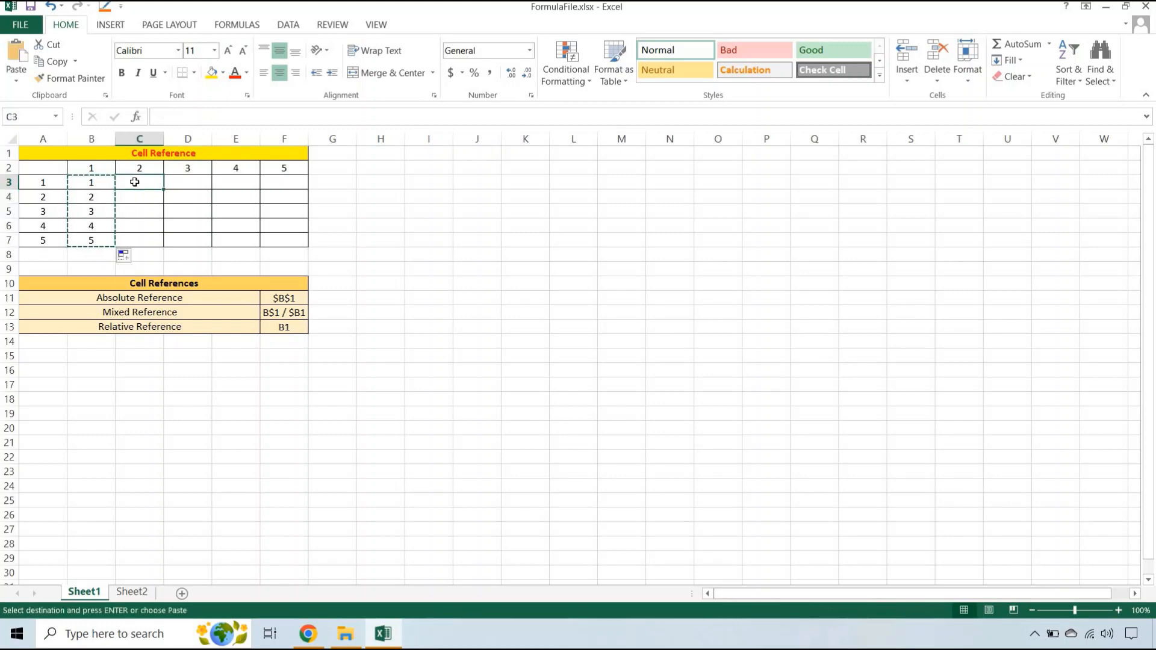
key(ctrl+v)
click(142, 197)
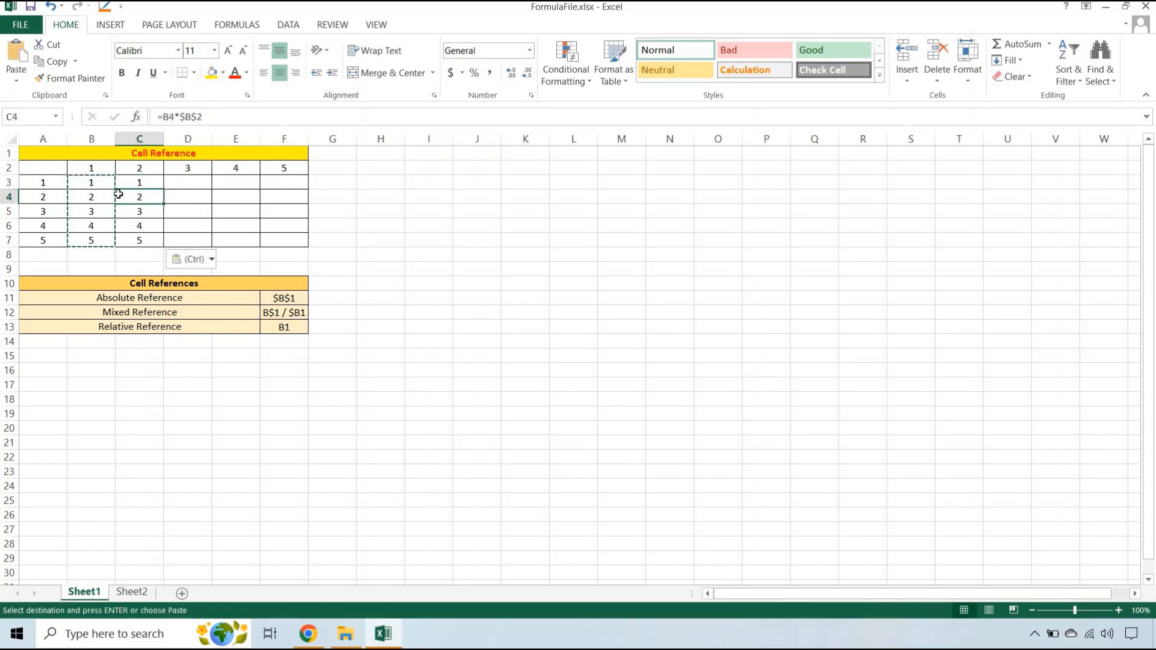
click(125, 182)
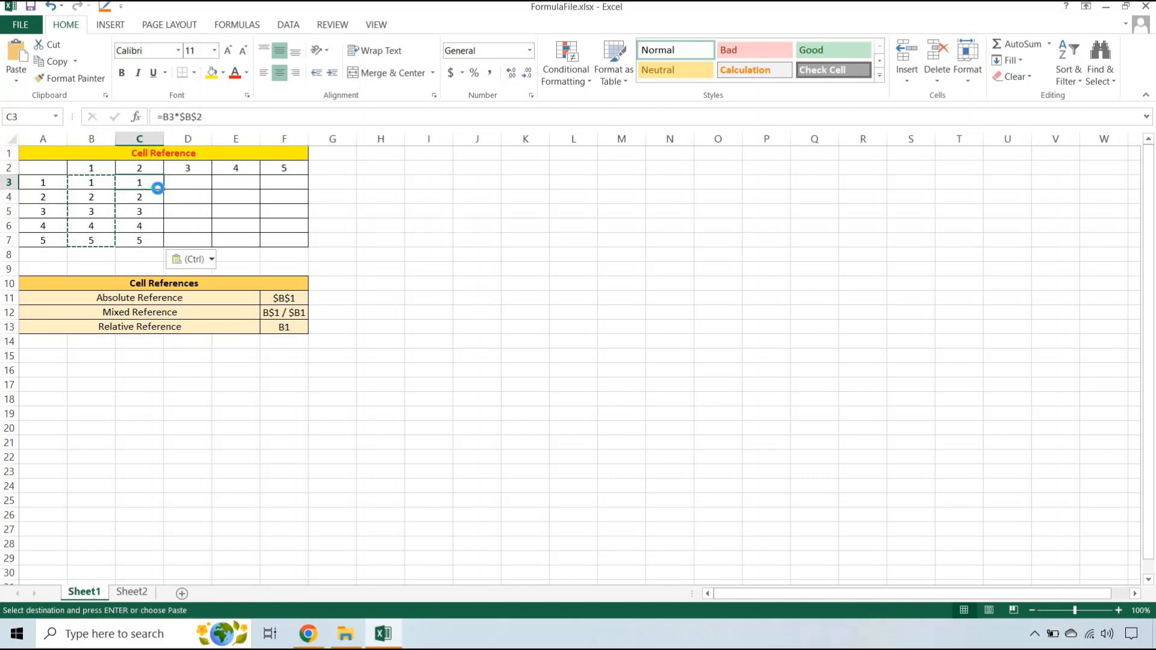
key(Escape)
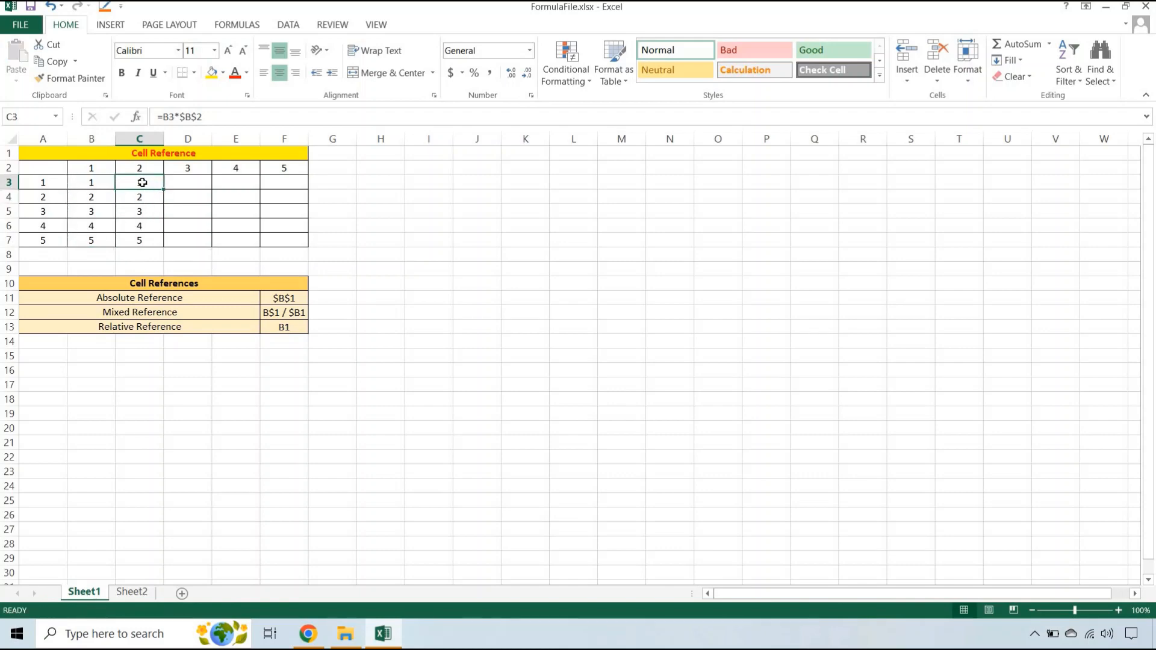
Go through the copied formulas from C4 down to C7 and return to C3.
ctrl+click(140, 198)
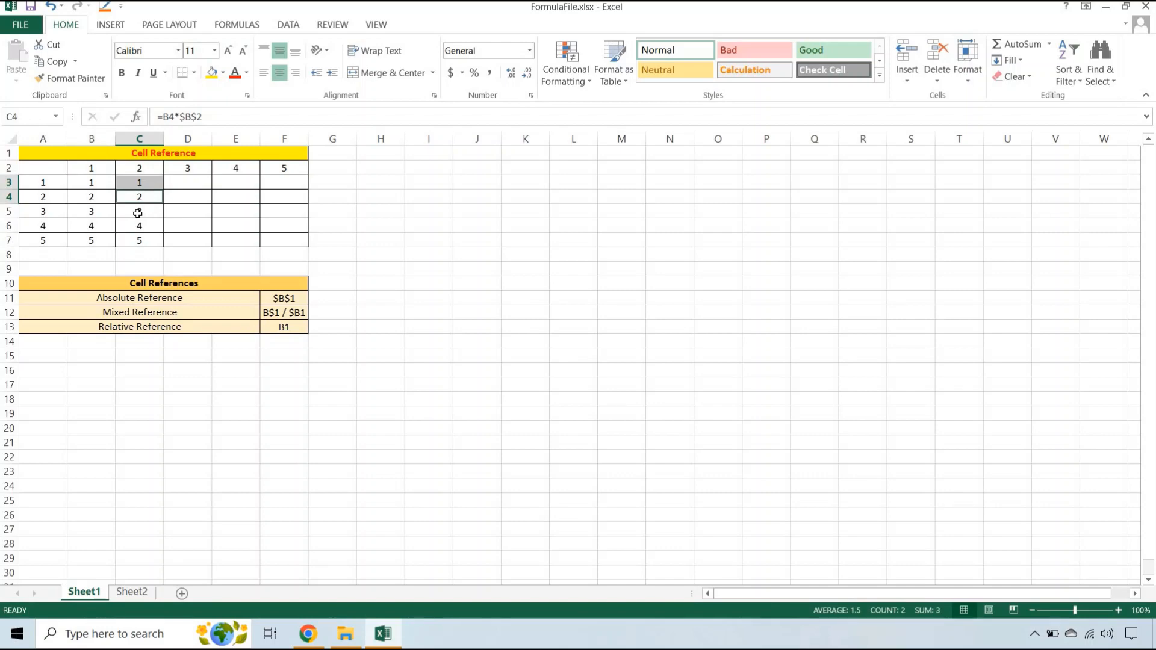
click(138, 213)
click(140, 226)
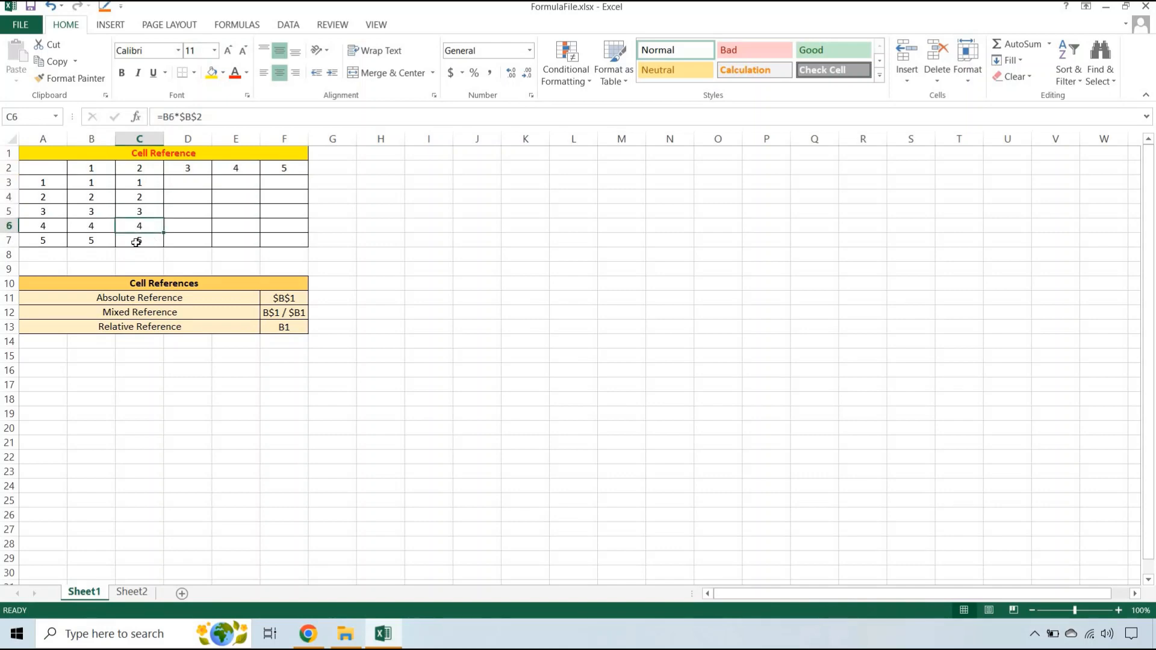
click(136, 242)
click(134, 185)
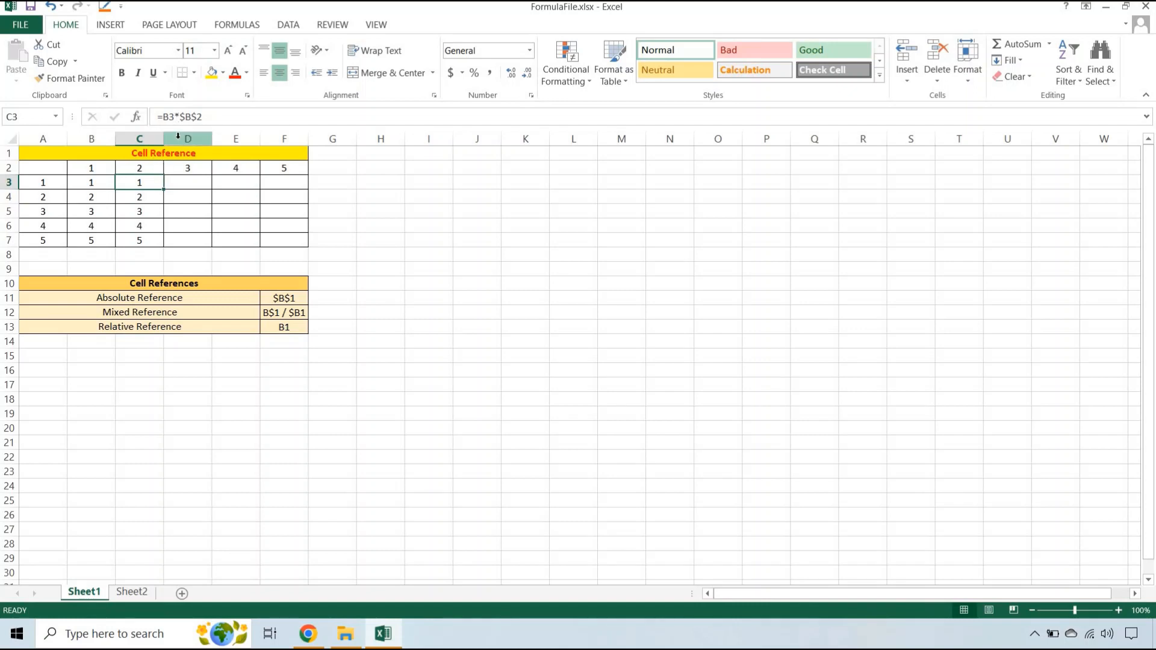
Examine the precedents of the formulas in C3 and C5 and compare them with the headers A3 and C2.
key(F2)
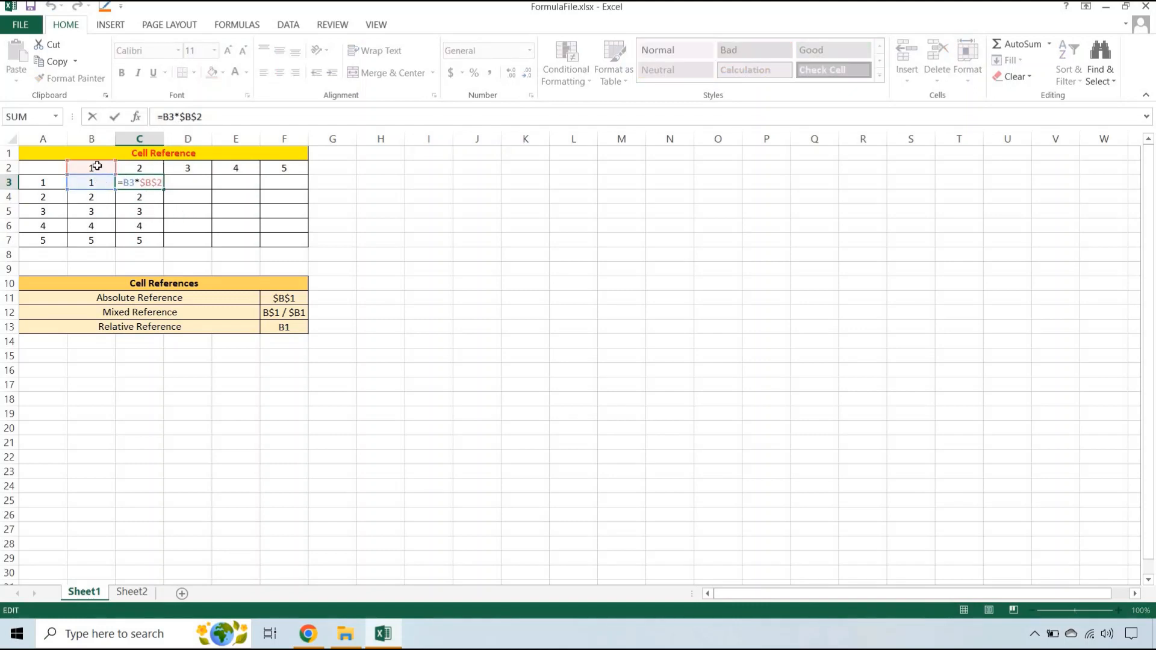
click(144, 209)
double_click(147, 210)
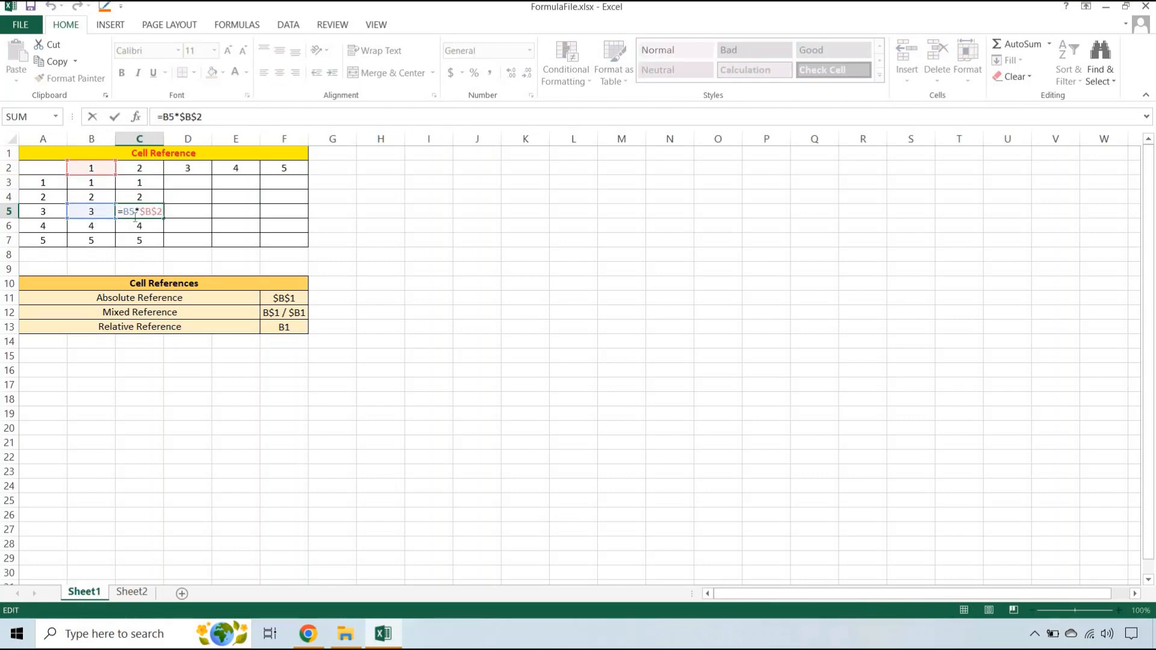
key(Escape)
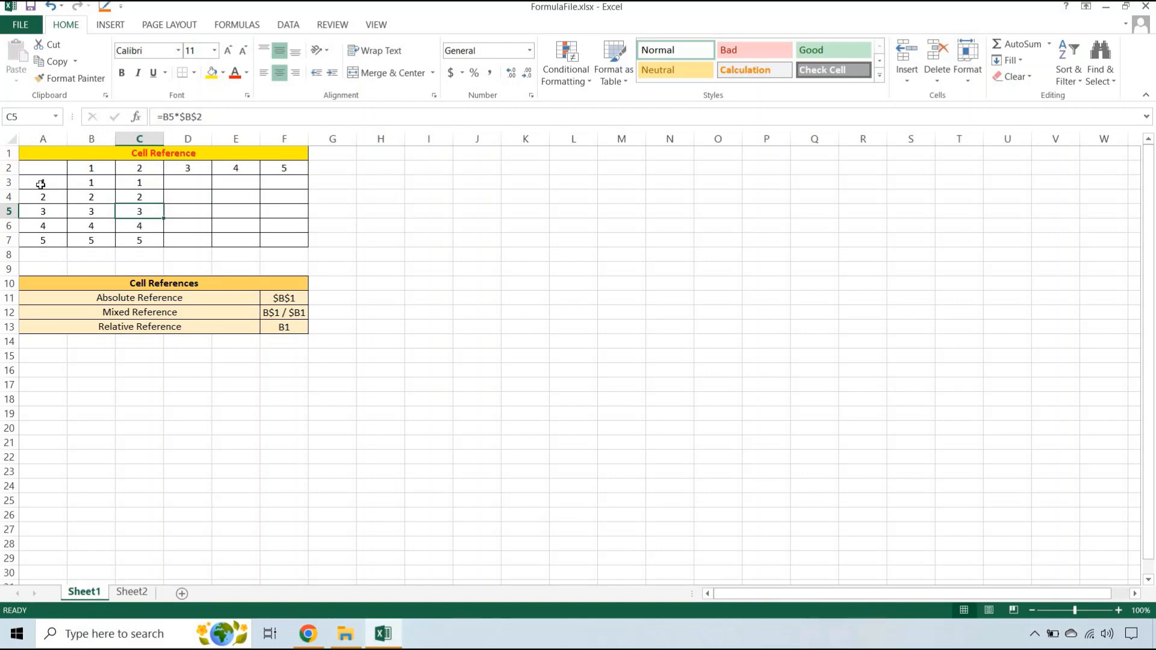
click(40, 184)
ctrl+click(143, 170)
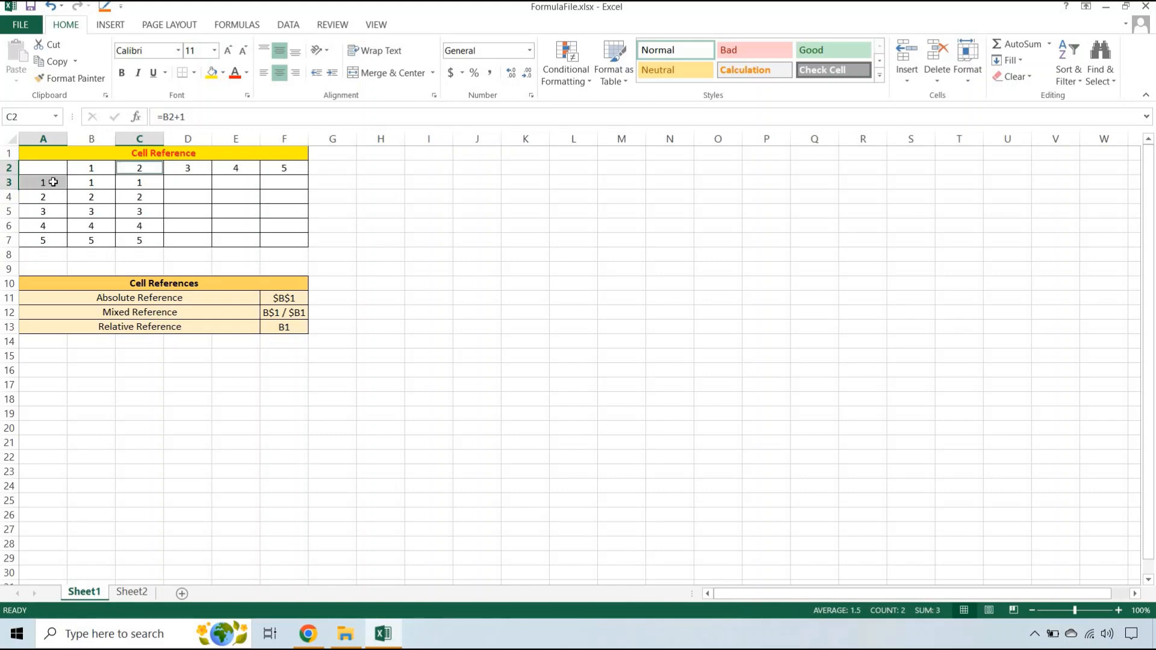
click(135, 184)
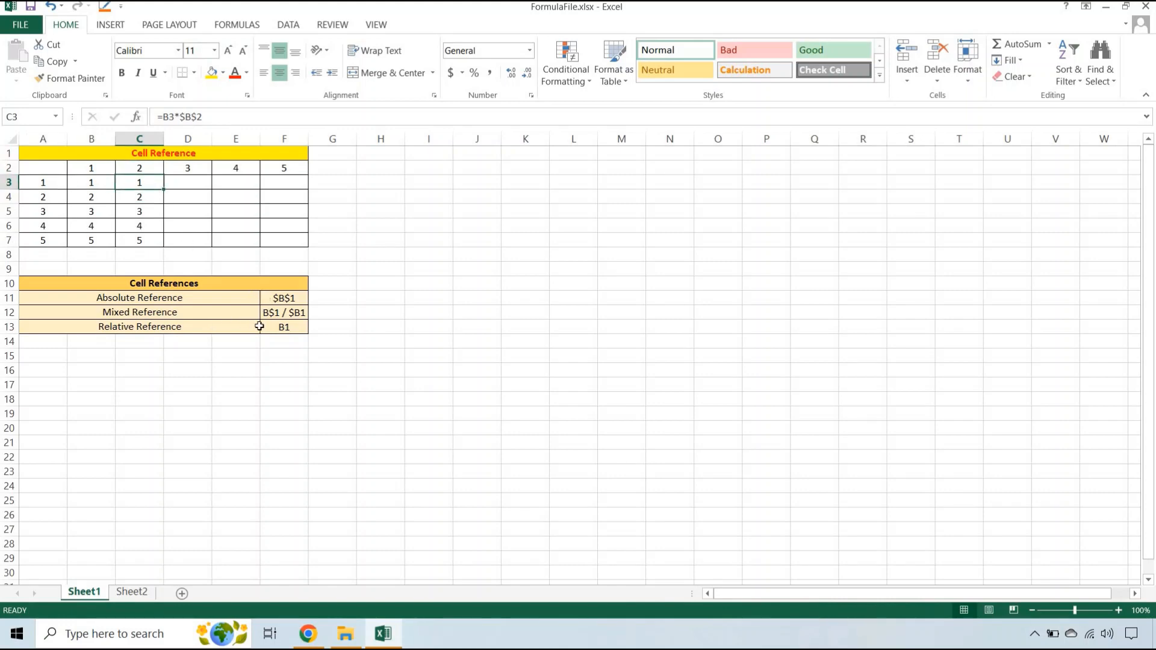
Examine the Mixed Reference example in row 12 and compare it with the formulas in C3 and B3.
drag(124, 312, 307, 321)
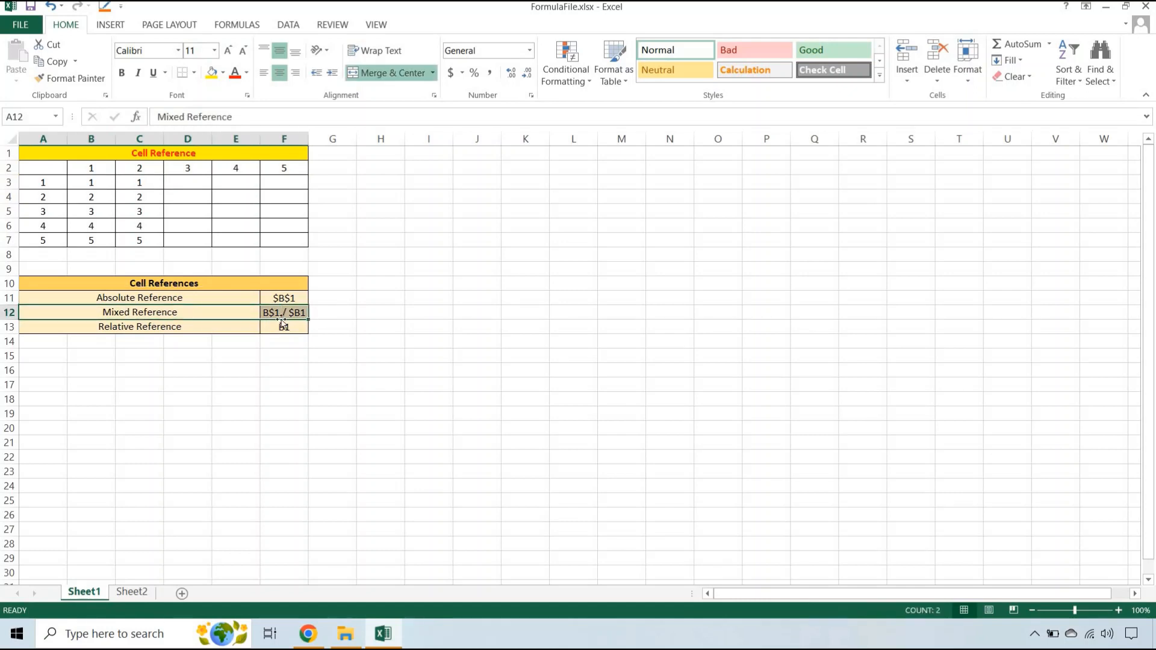
click(299, 313)
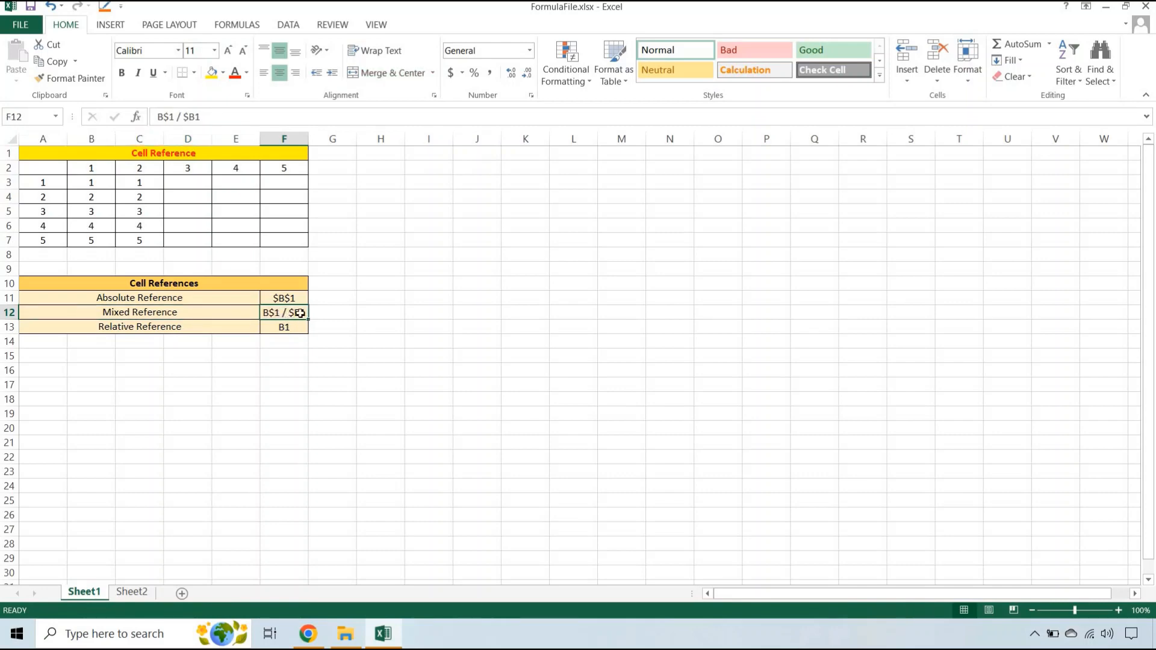
click(142, 183)
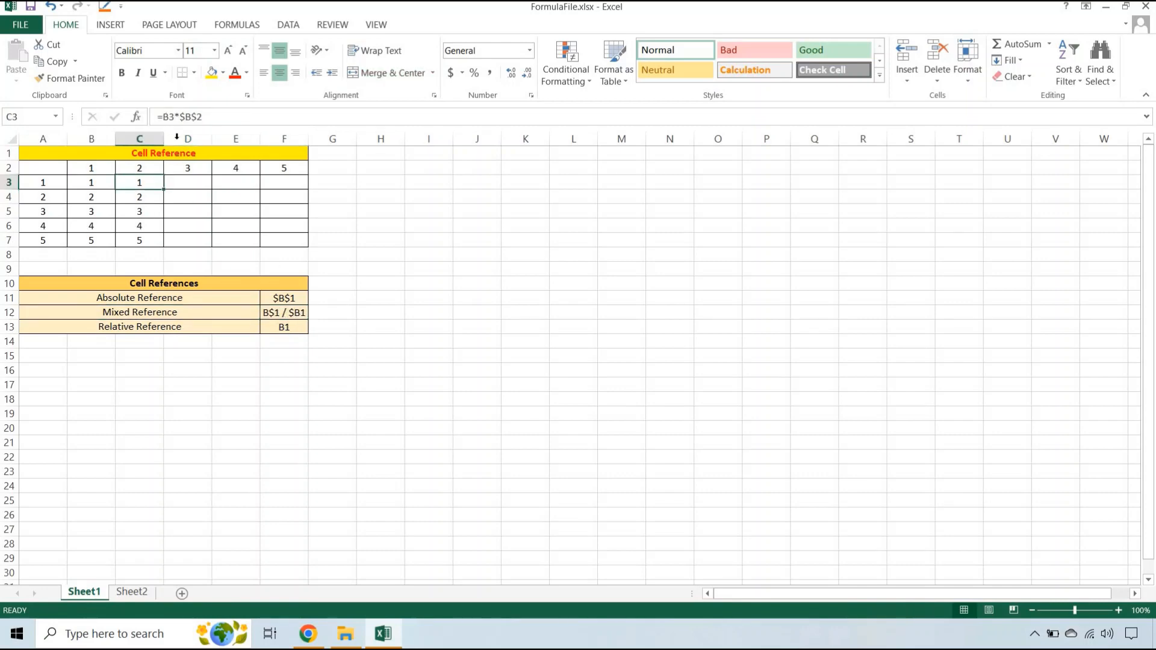
click(91, 182)
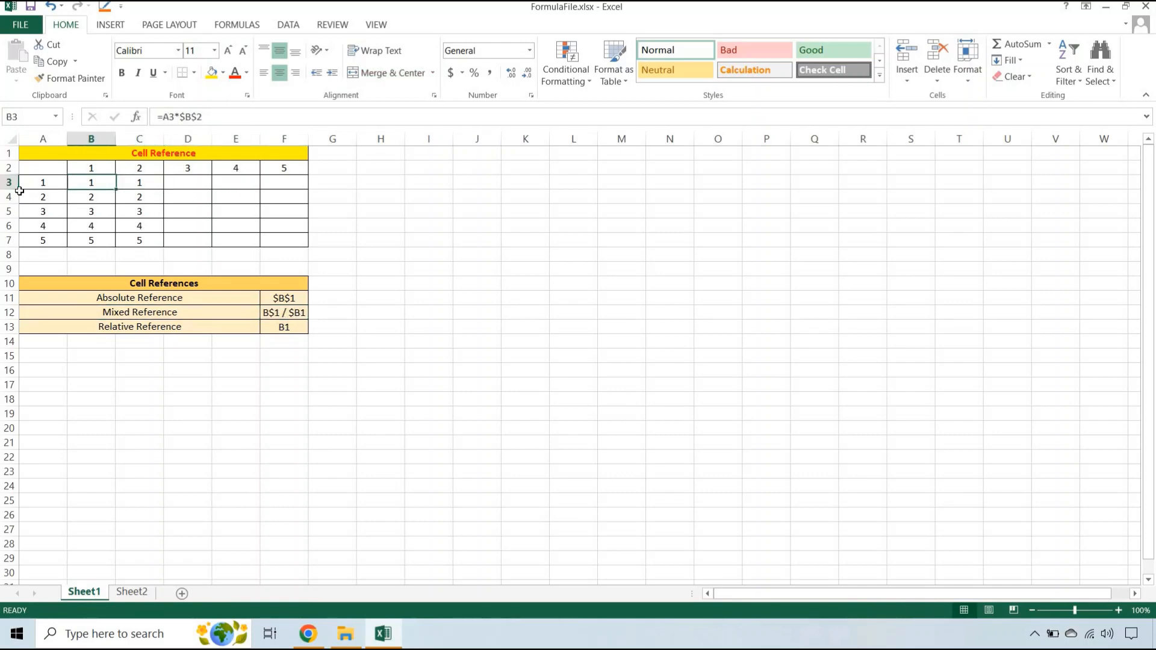
click(143, 183)
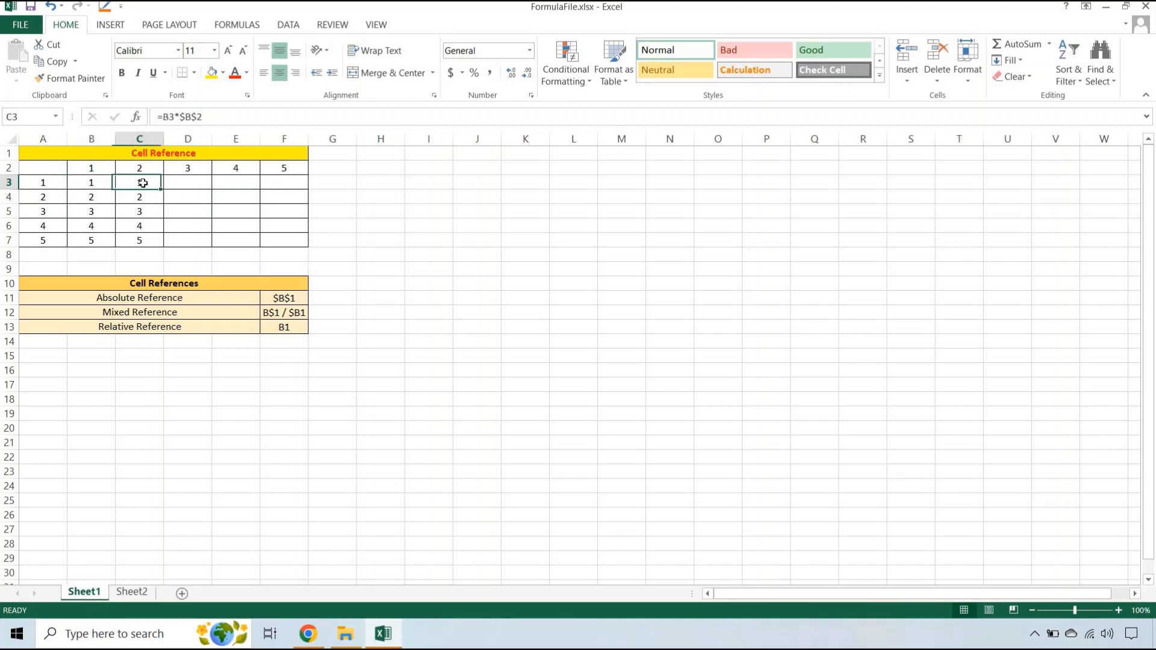
double_click(165, 116)
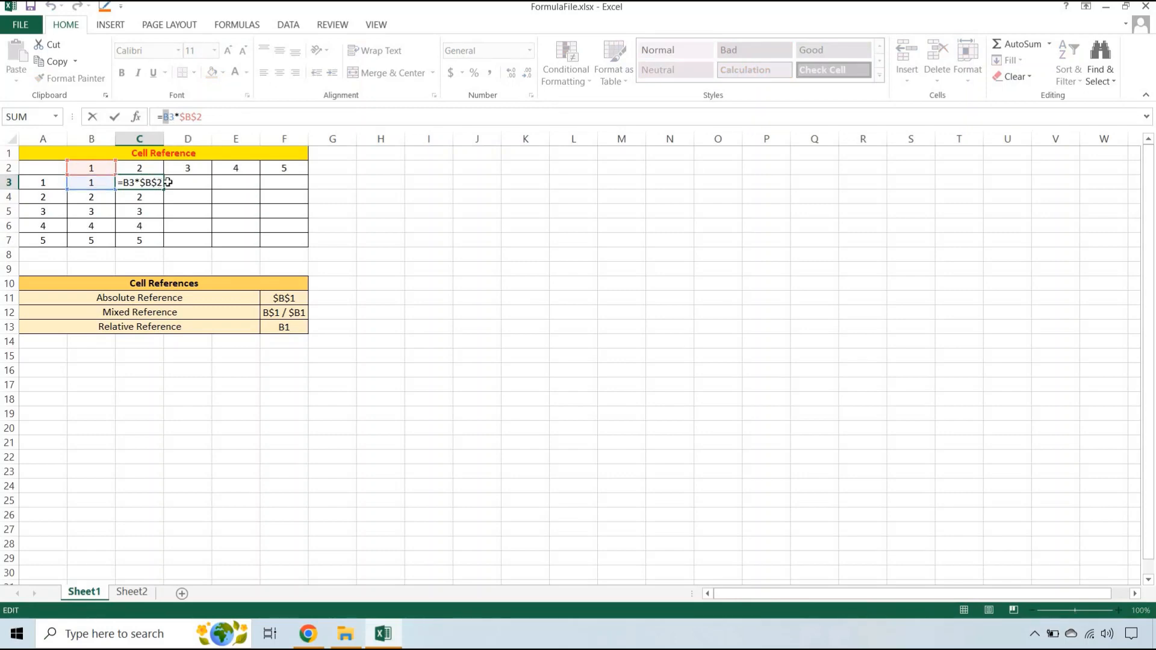
key(ctrl+Return)
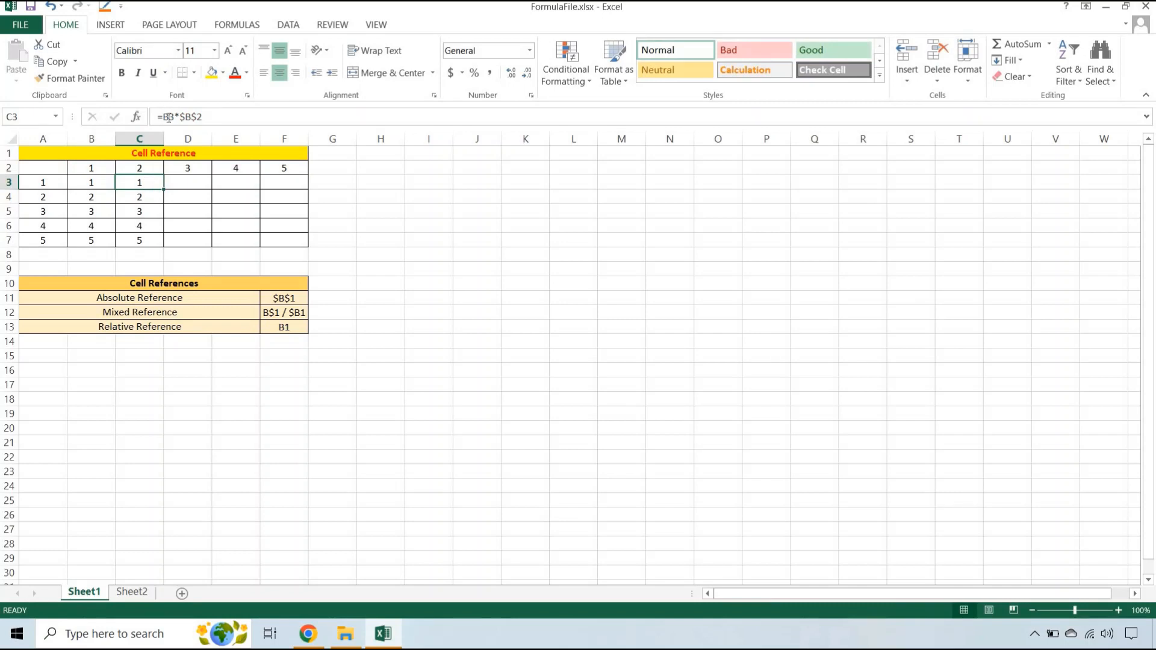
click(169, 117)
key(F4)
key(F4)
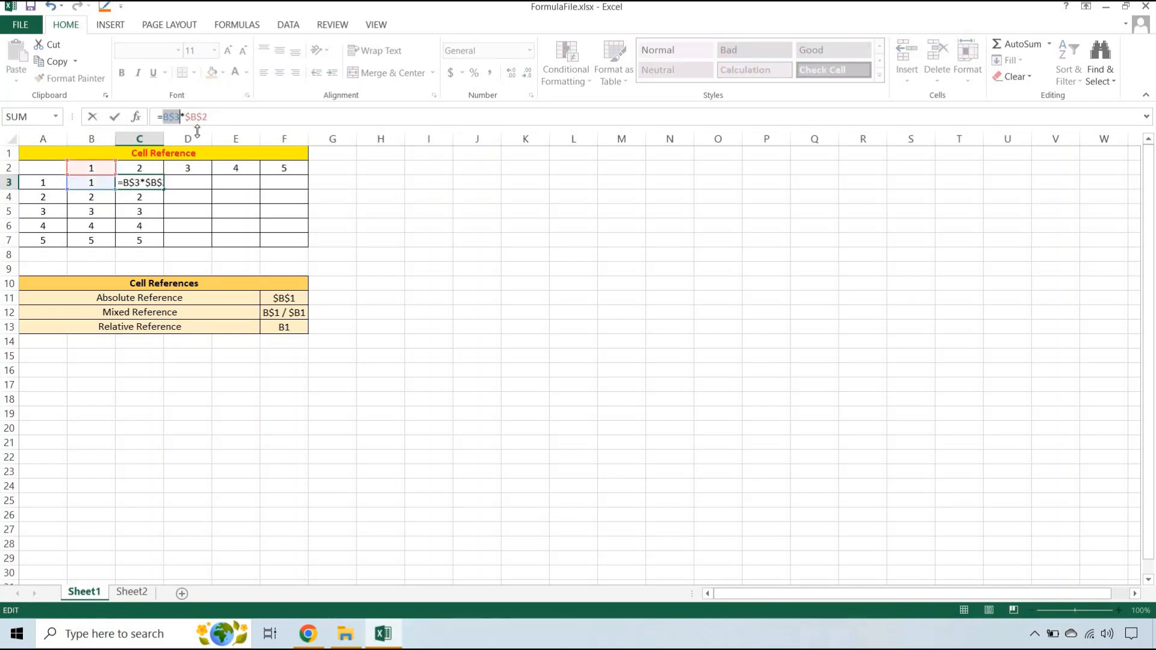
key(F4)
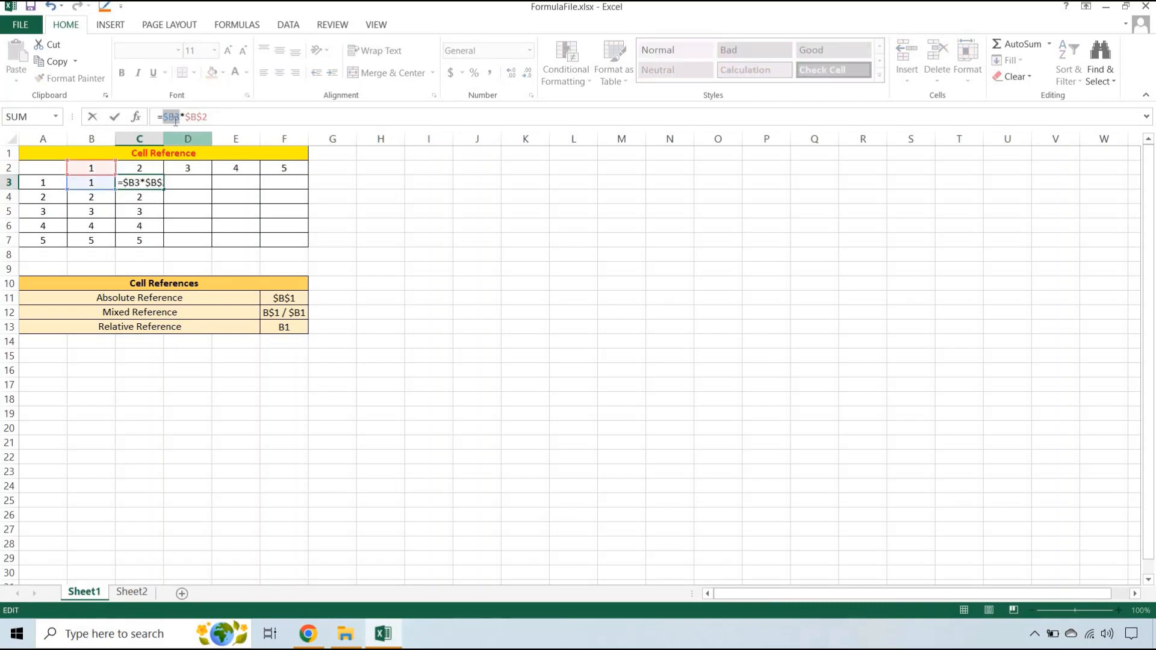
click(175, 117)
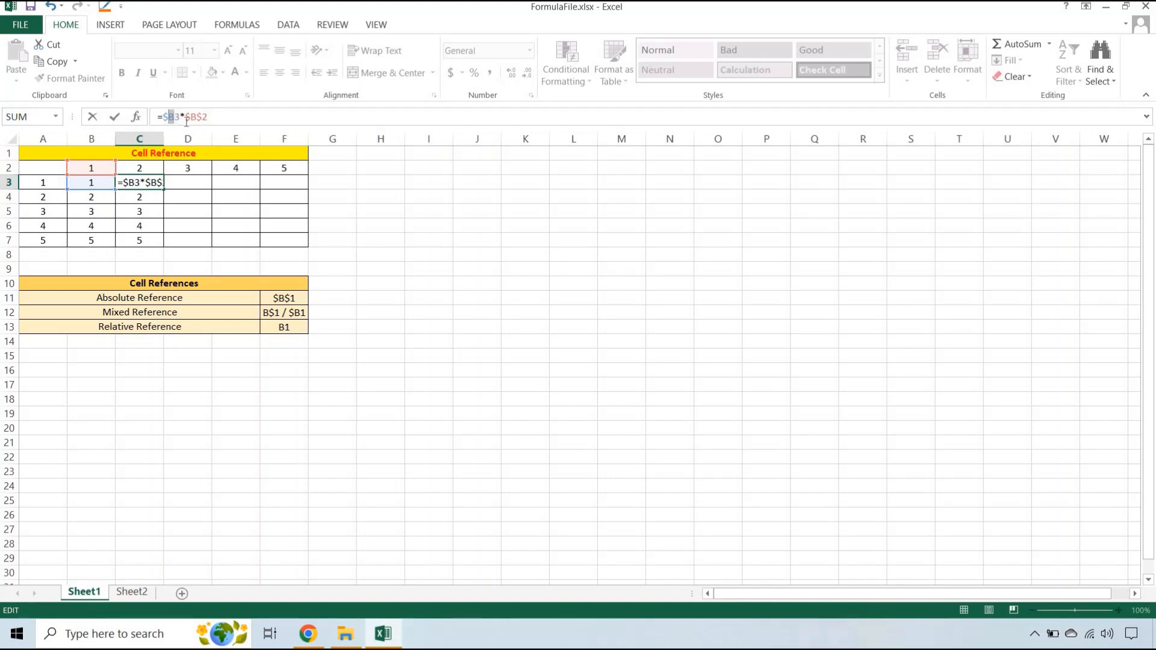
key(Return)
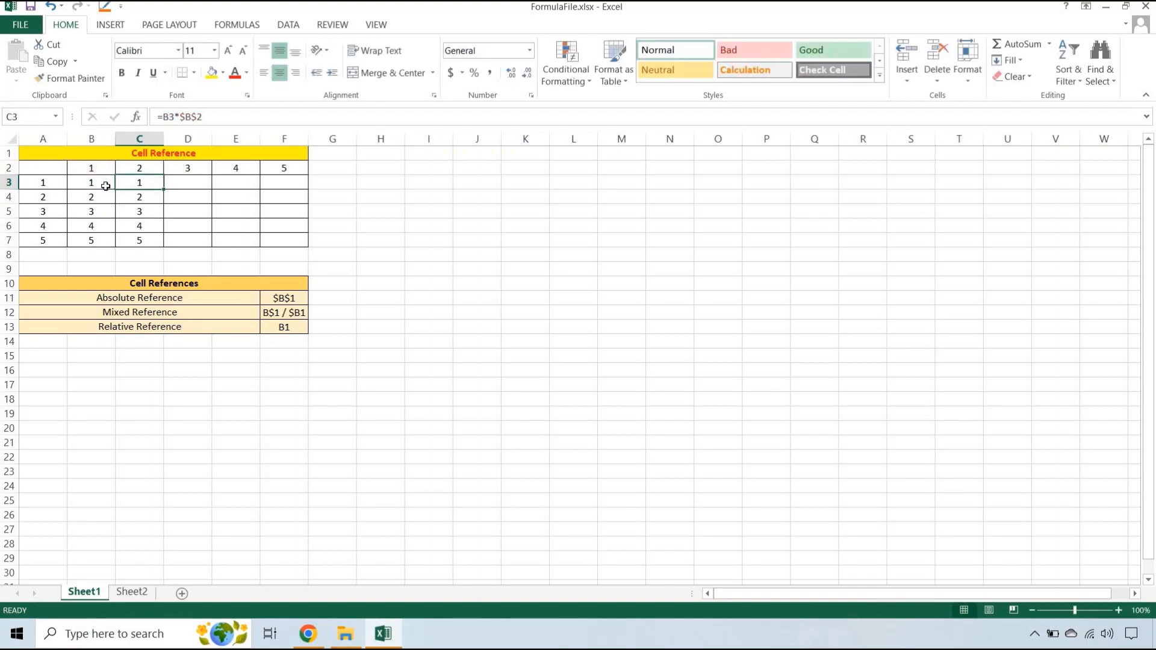
Lock the column of the A3 reference in B3 so the formula reads =$A3*$B$2.
click(99, 182)
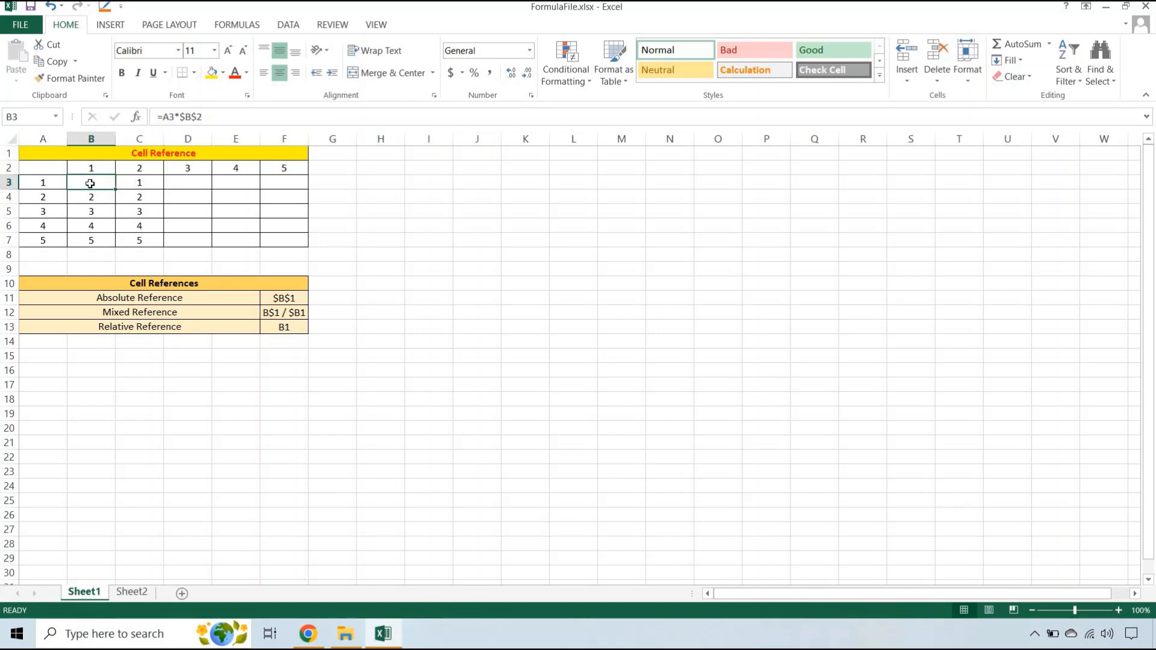
click(171, 121)
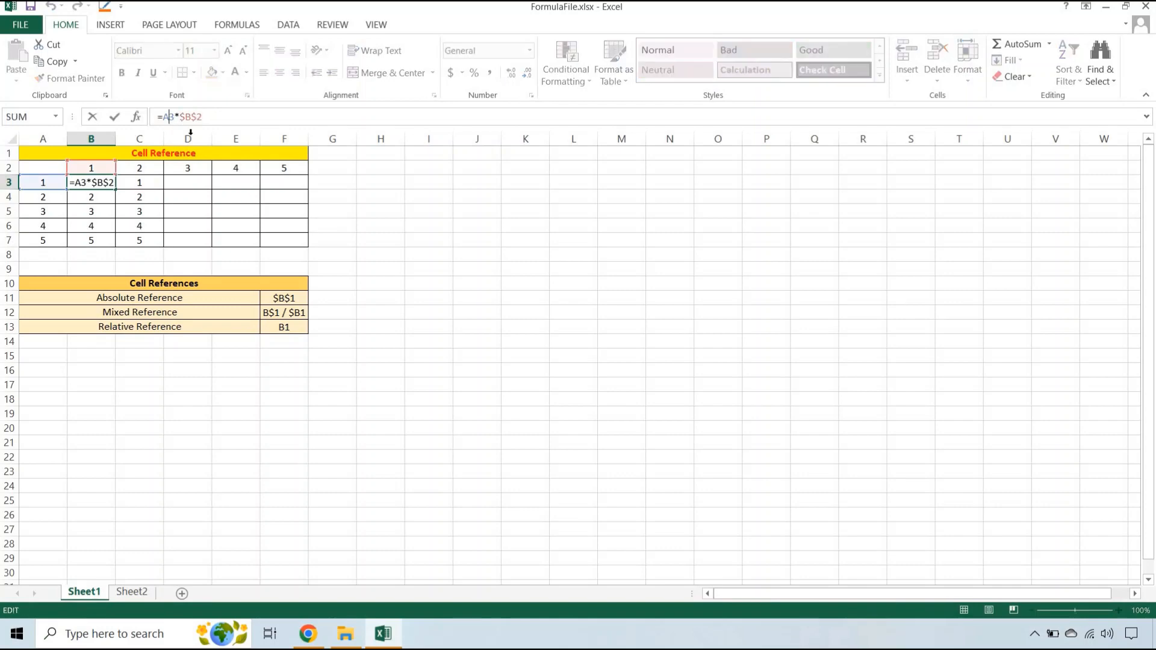
key(F4)
key(F4)
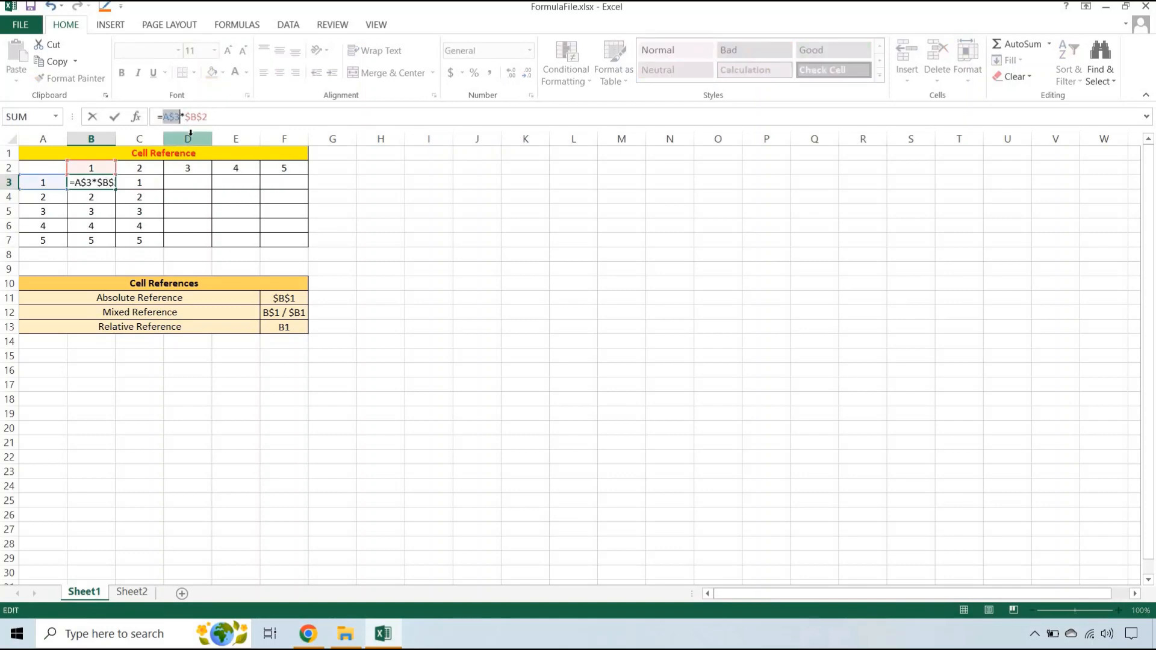
click(163, 118)
key(F4)
key(Return)
click(103, 181)
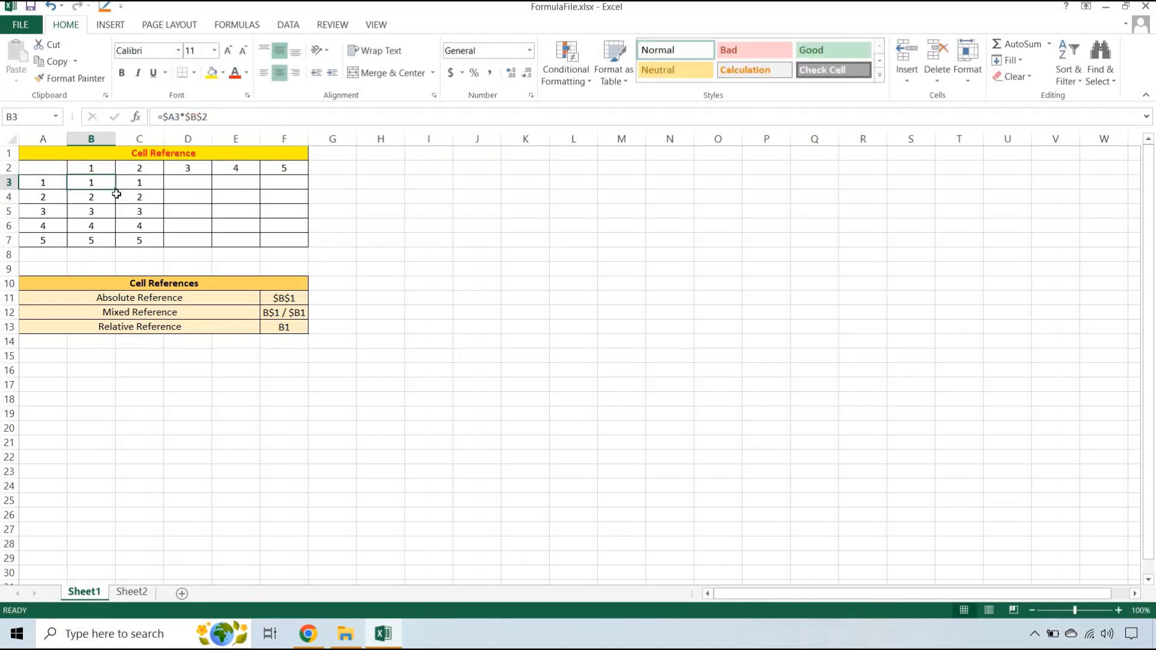
Compare the first reference in B4's formula with the mixed reference in B3.
drag(114, 189, 114, 189)
click(104, 197)
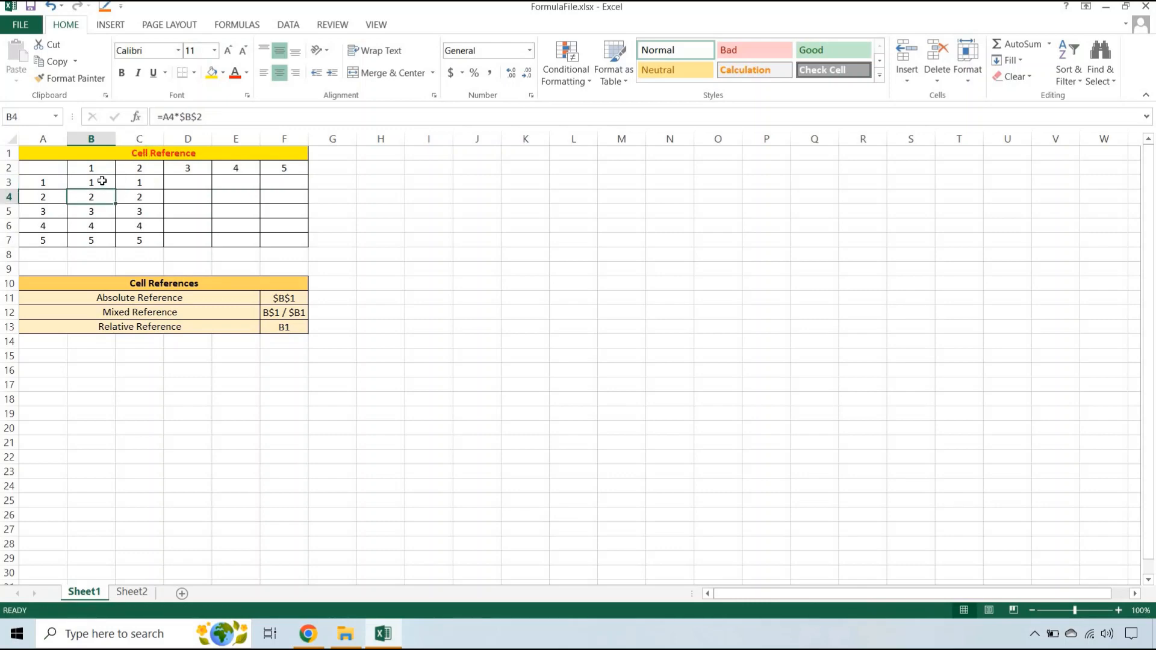
click(102, 182)
click(180, 116)
key(Escape)
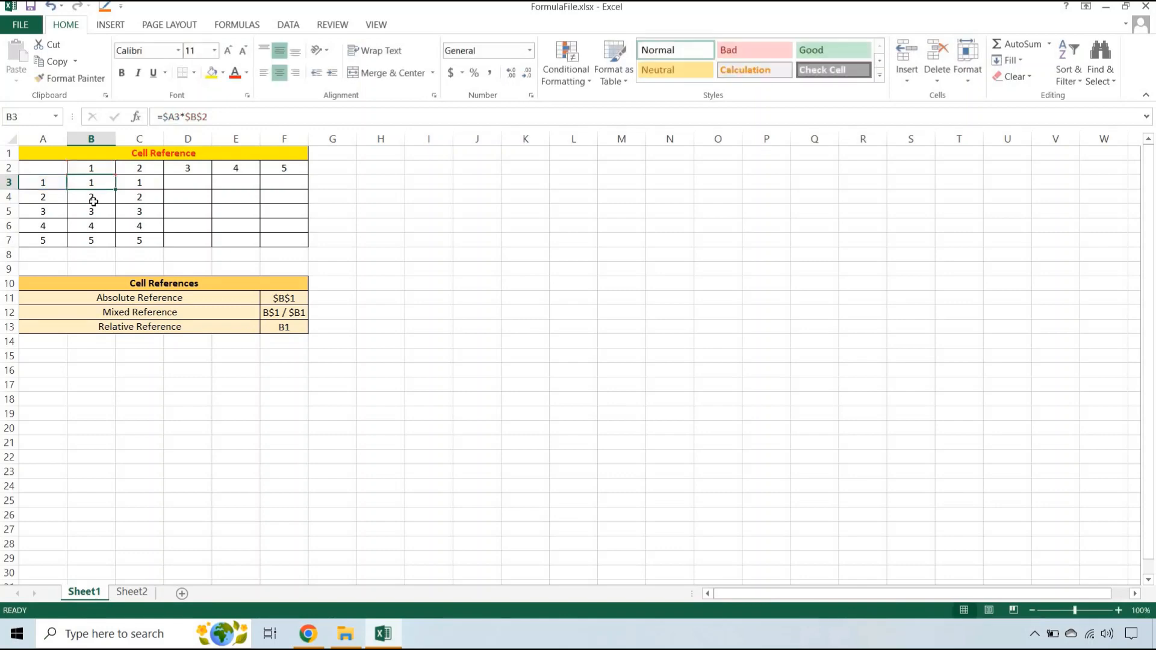
click(92, 196)
double_click(171, 117)
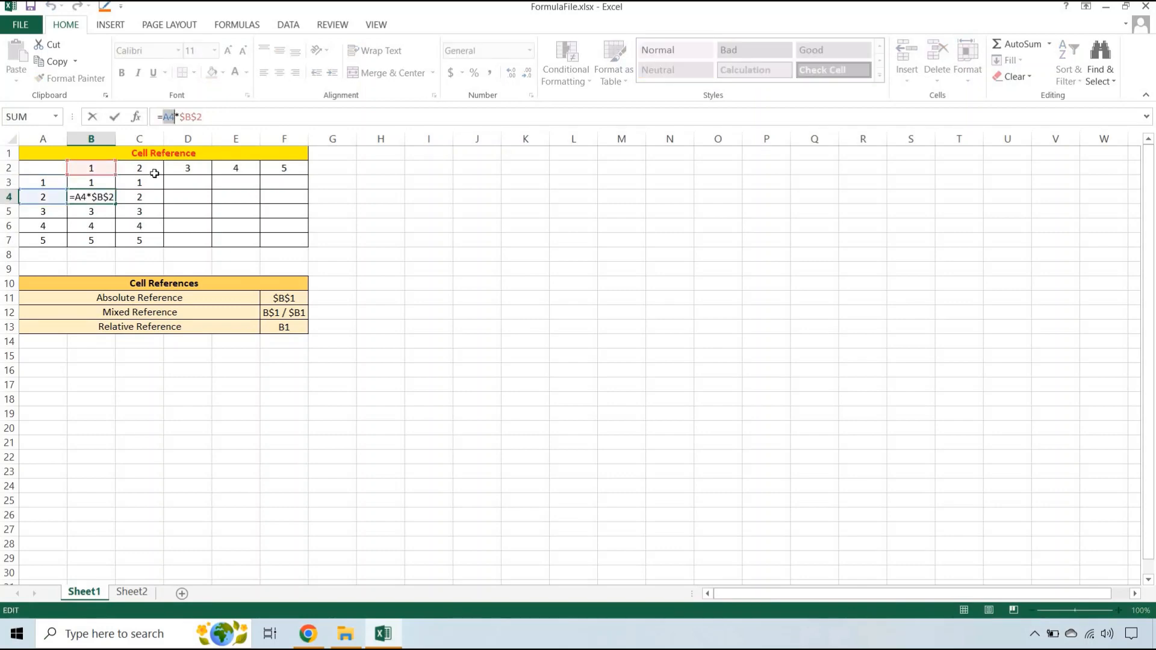
key(Escape)
Fill the B3 formula down to B7 and go through the resulting formulas in B3:B7.
click(91, 181)
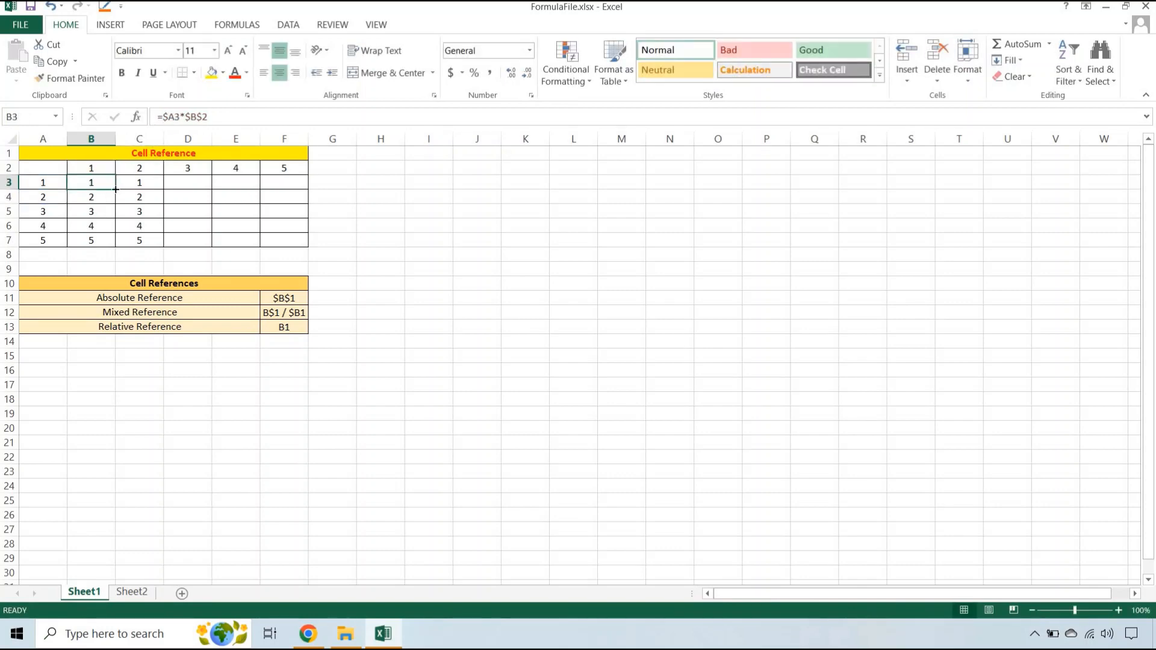
drag(116, 189, 115, 244)
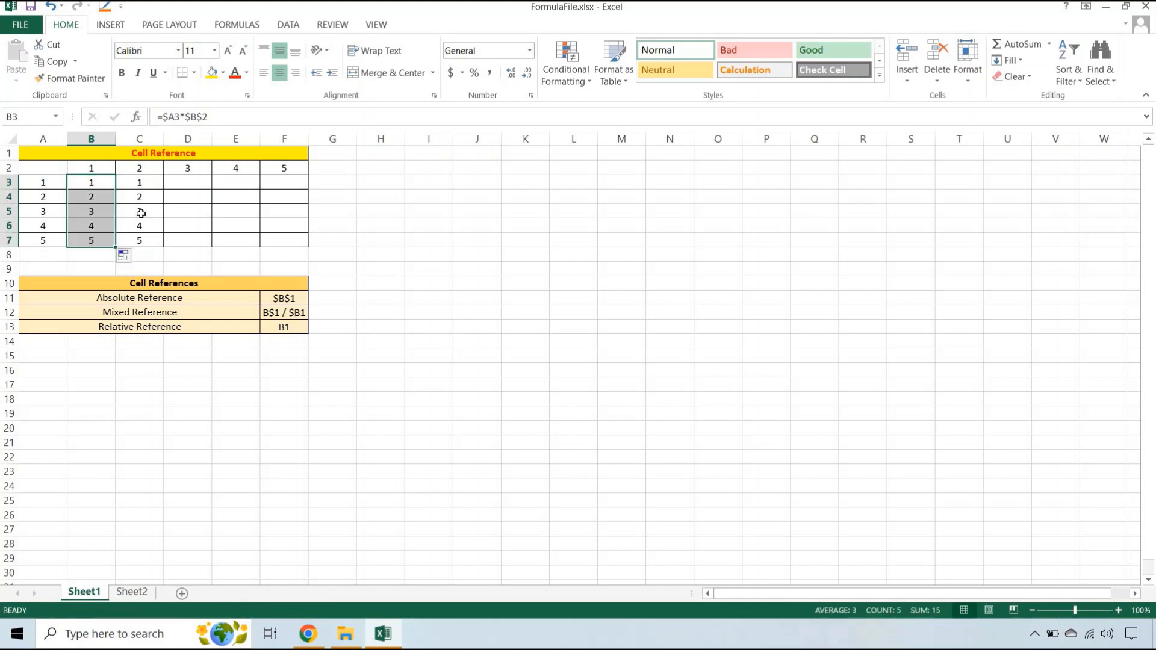
click(93, 183)
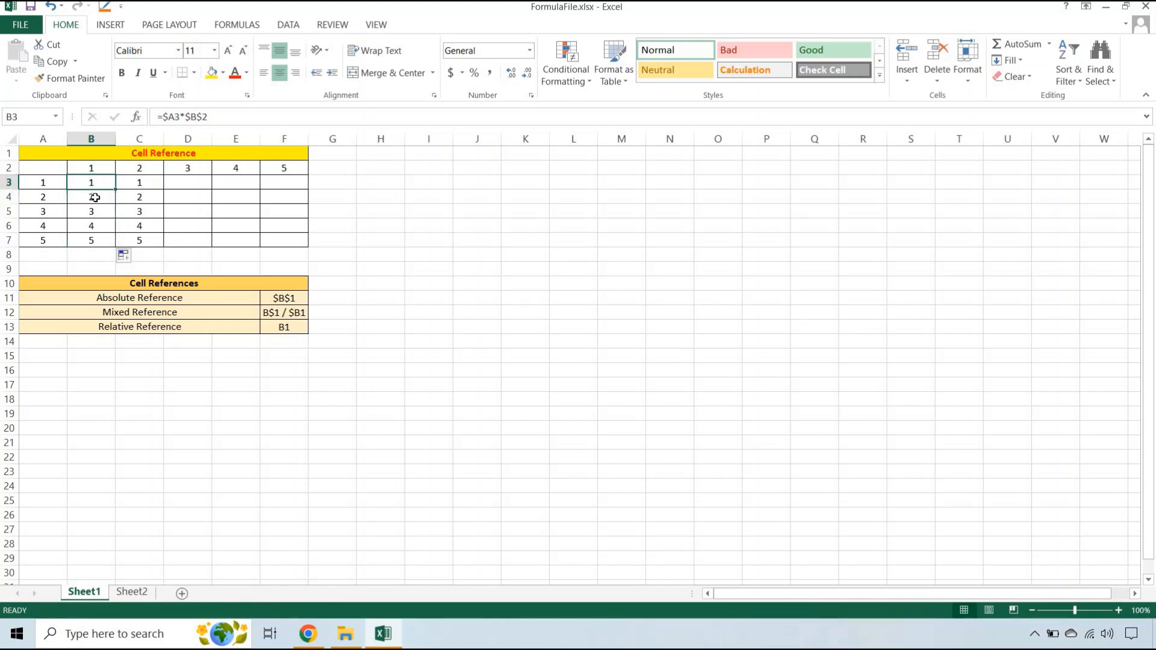
click(93, 196)
click(94, 212)
click(91, 226)
click(88, 240)
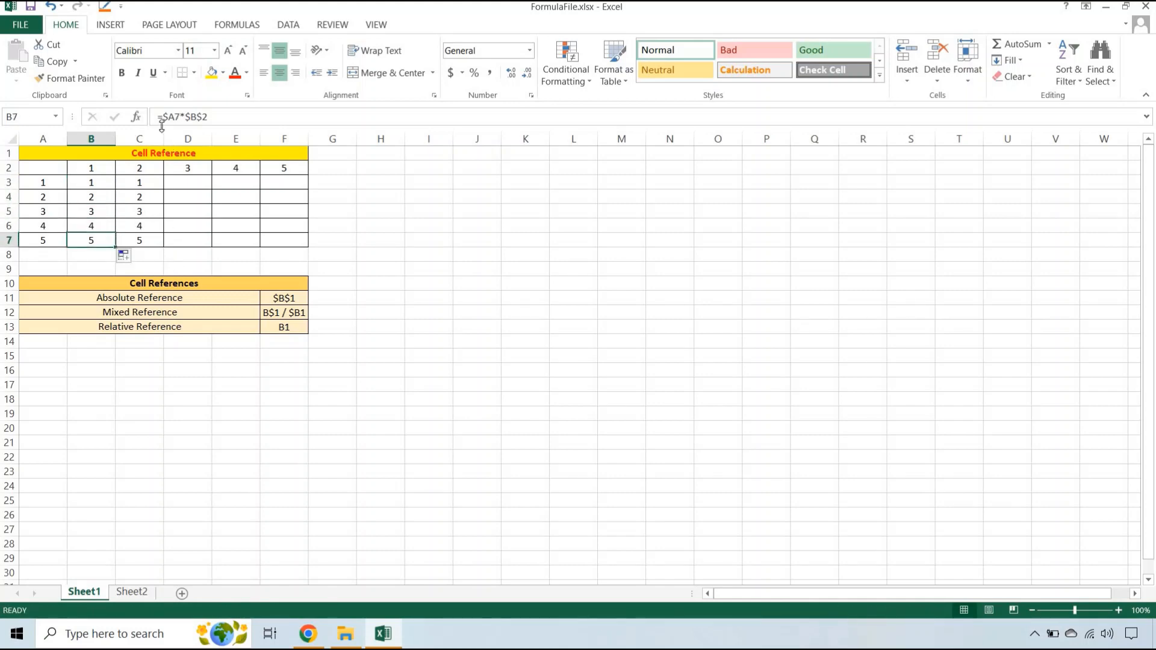
Fill the formulas in B3:B7 across into C3:C7 and check which cells C3 refers to.
click(103, 184)
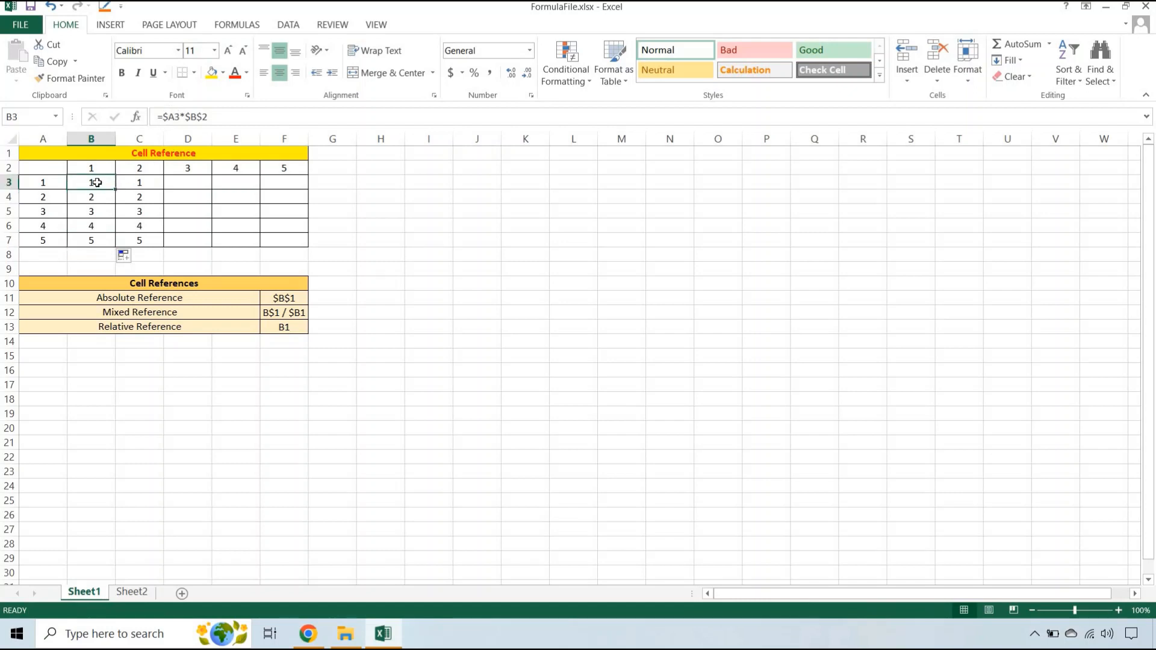
shift+click(102, 237)
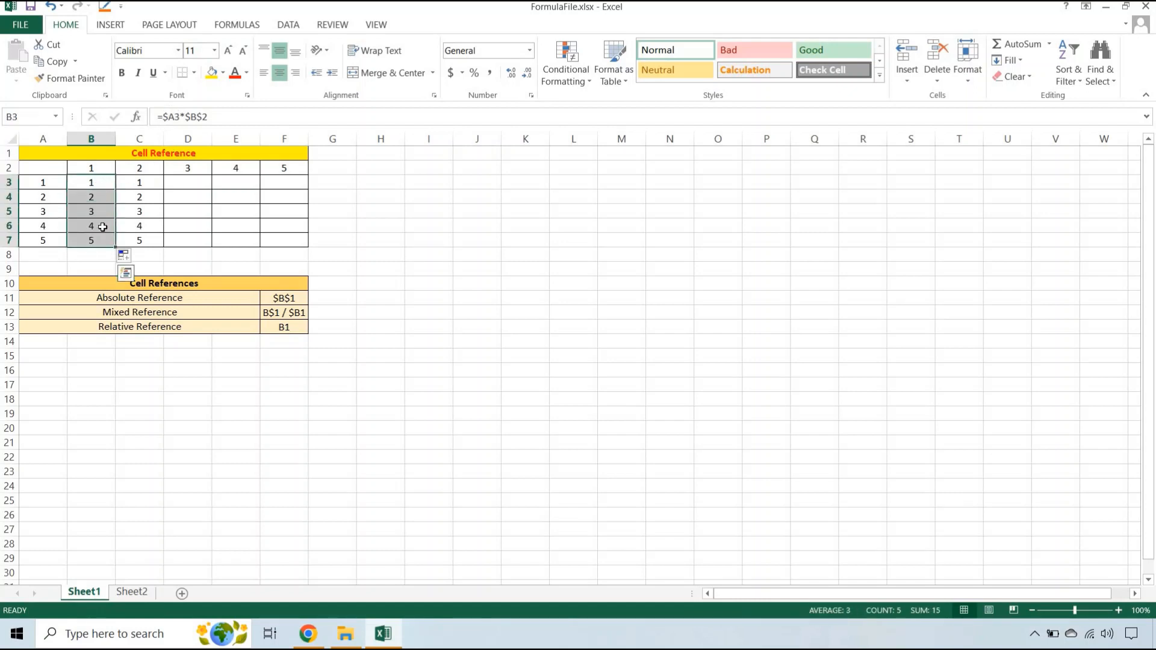
drag(115, 247, 140, 243)
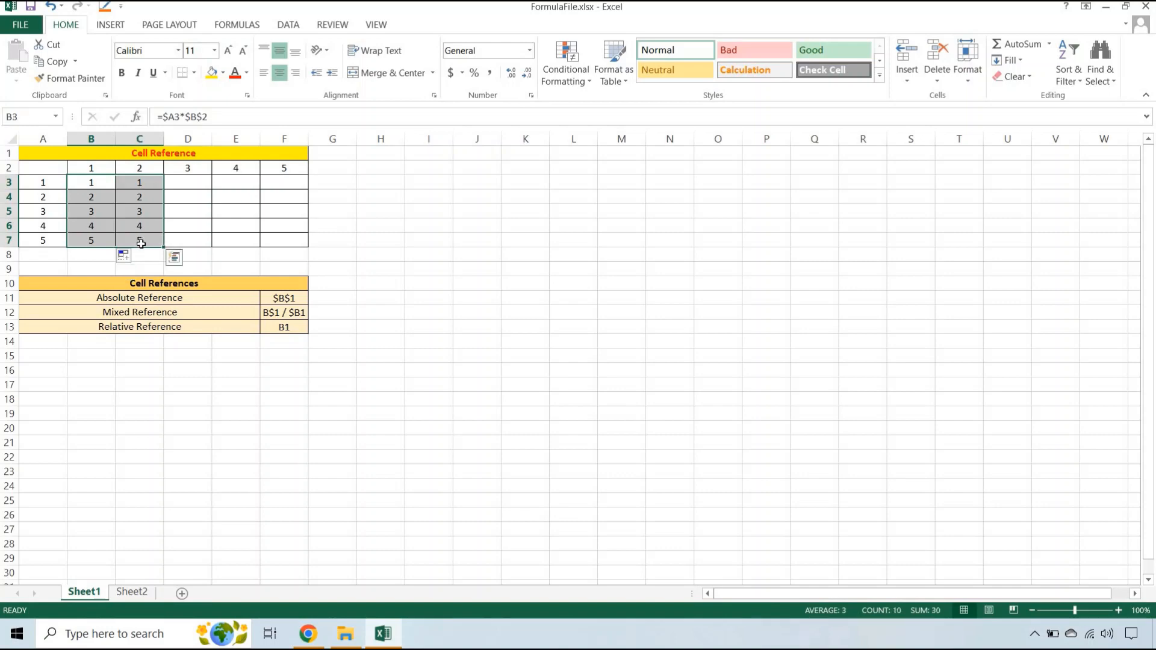
click(143, 188)
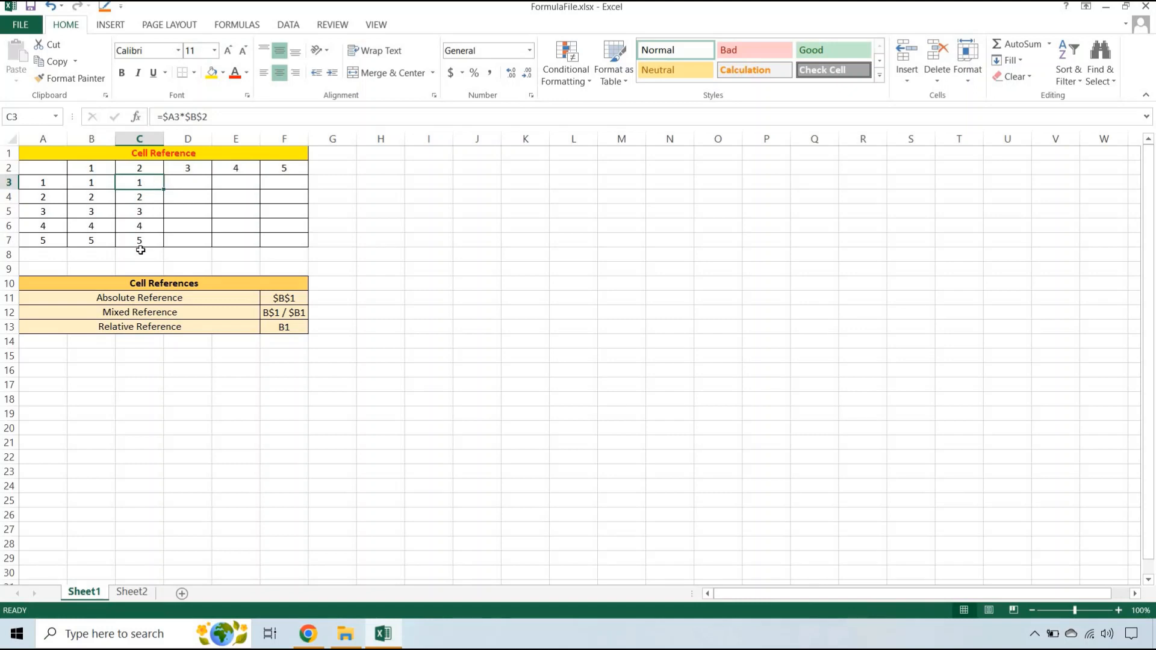
key(F2)
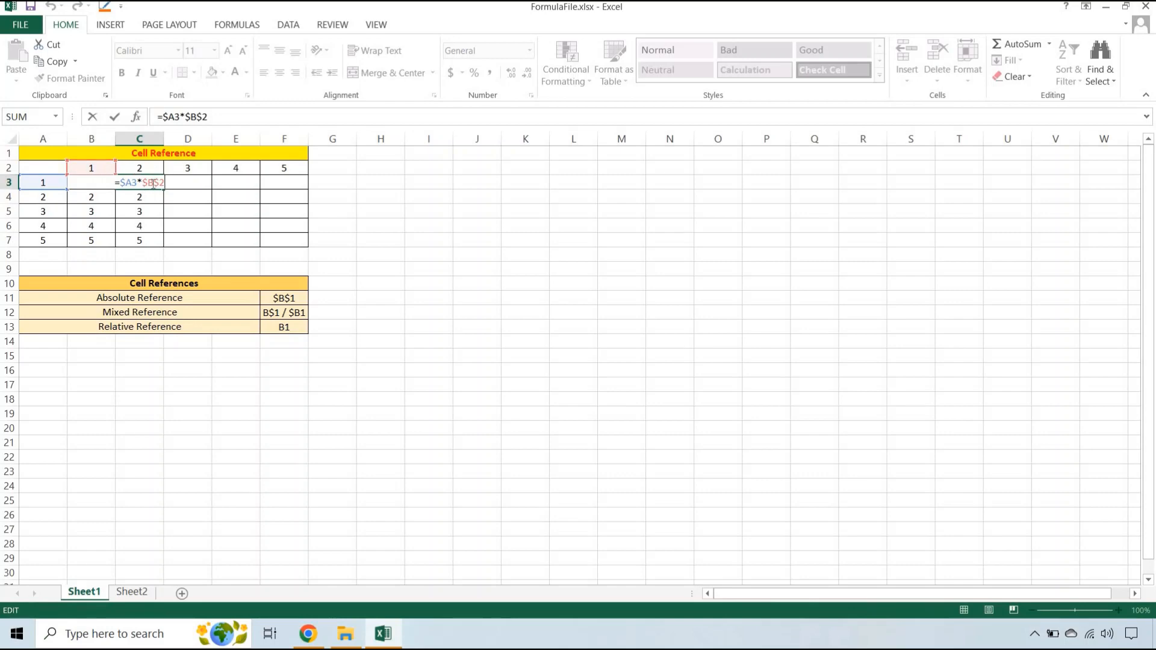
key(Return)
Examine the precedents of the formula in B3, focusing on its $A3 reference.
click(98, 184)
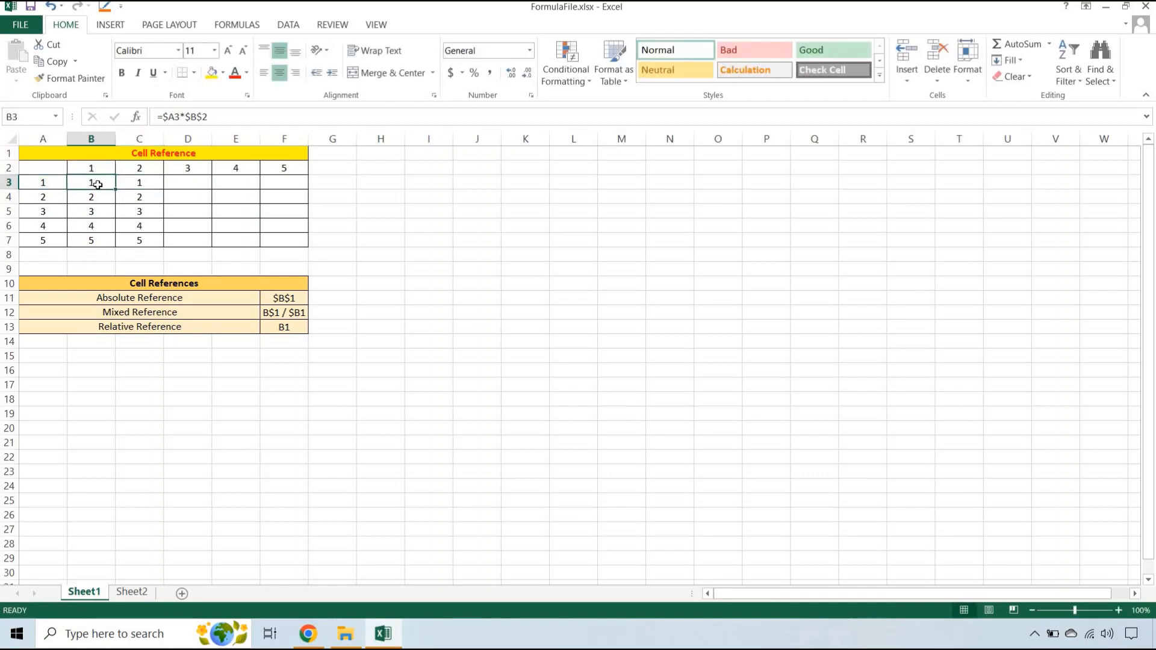
key(F2)
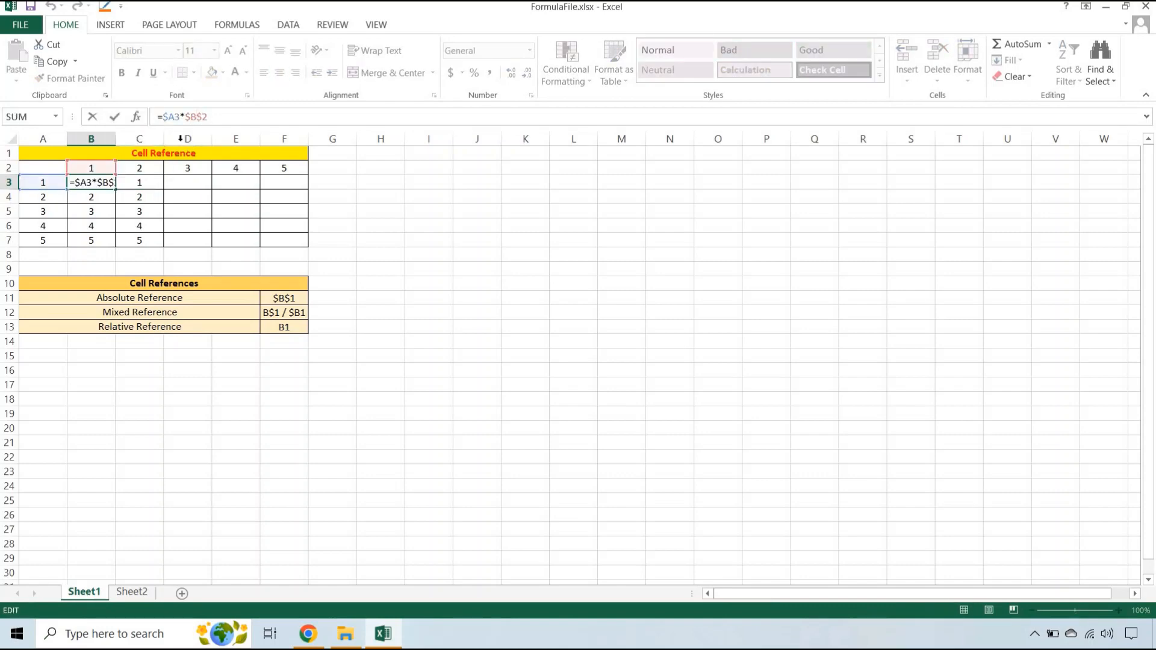
key(Escape)
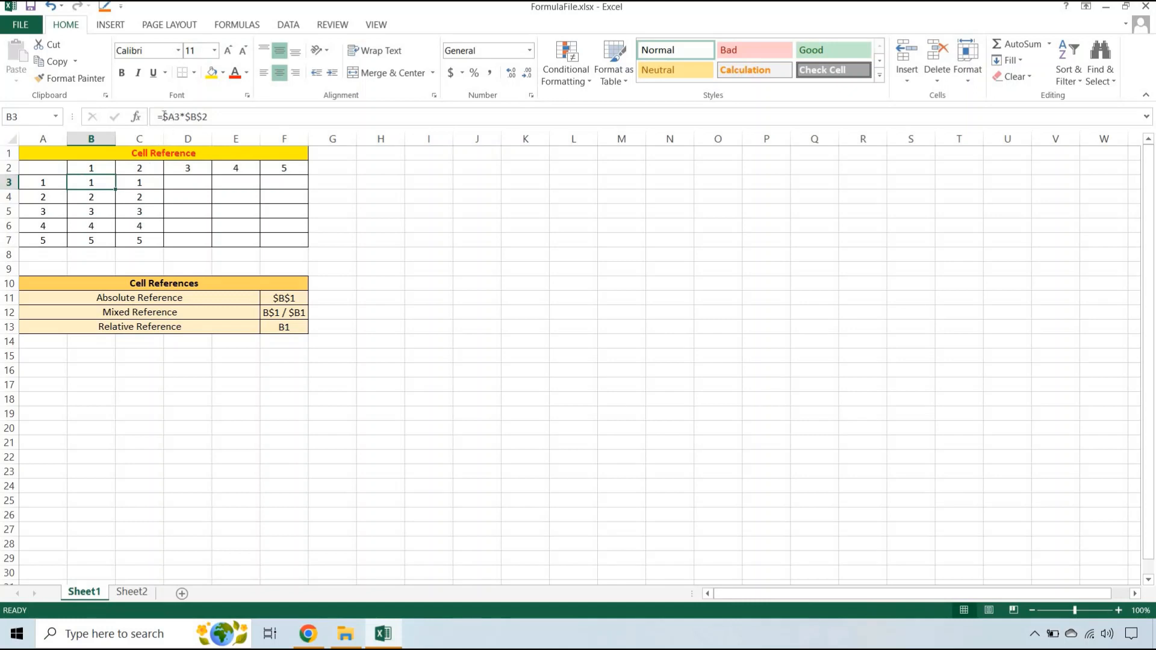
drag(163, 117, 180, 117)
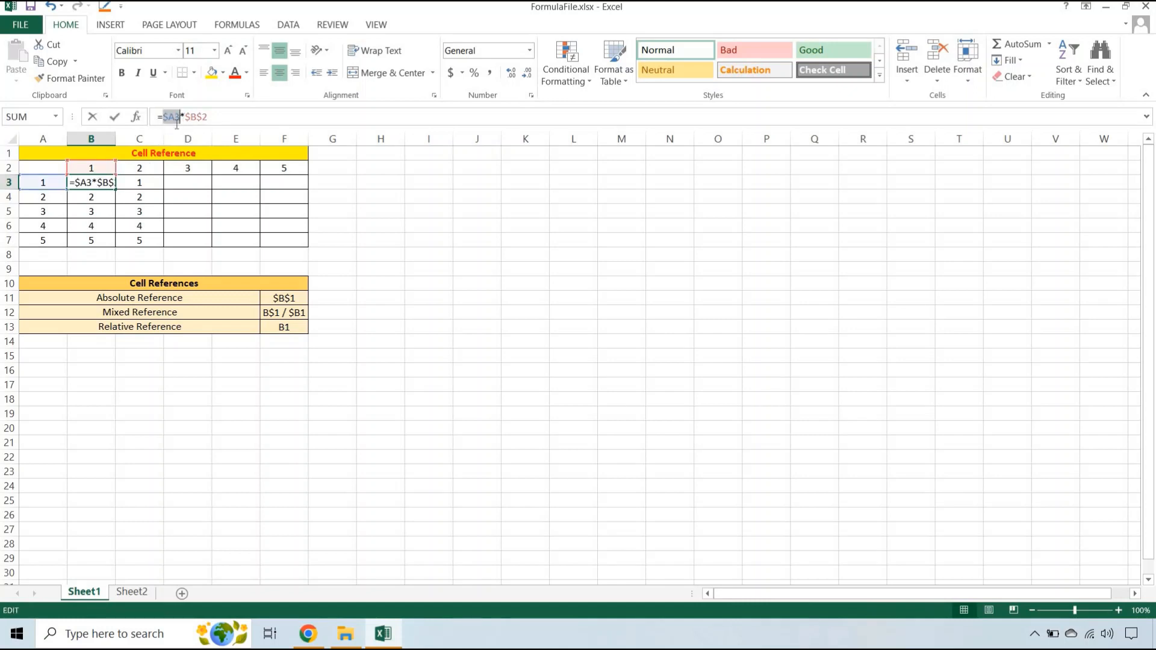
key(Escape)
Examine the precedents of the formulas in B4, B5 and C6 to compare their column A references.
click(90, 194)
key(F2)
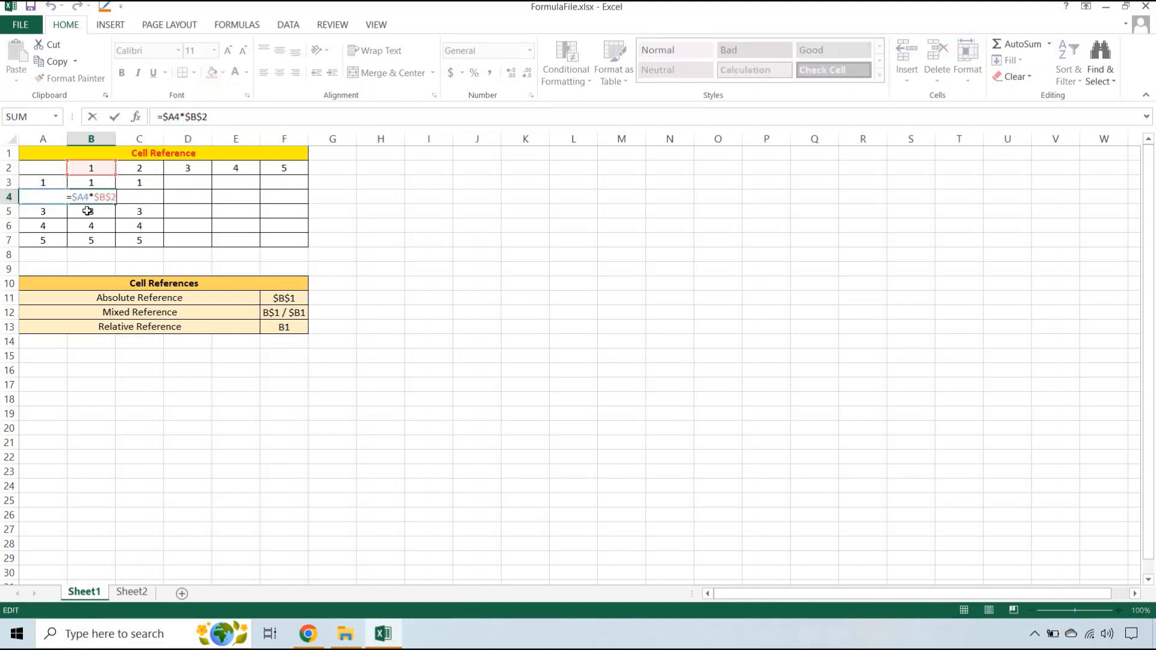
key(Escape)
click(91, 214)
key(F2)
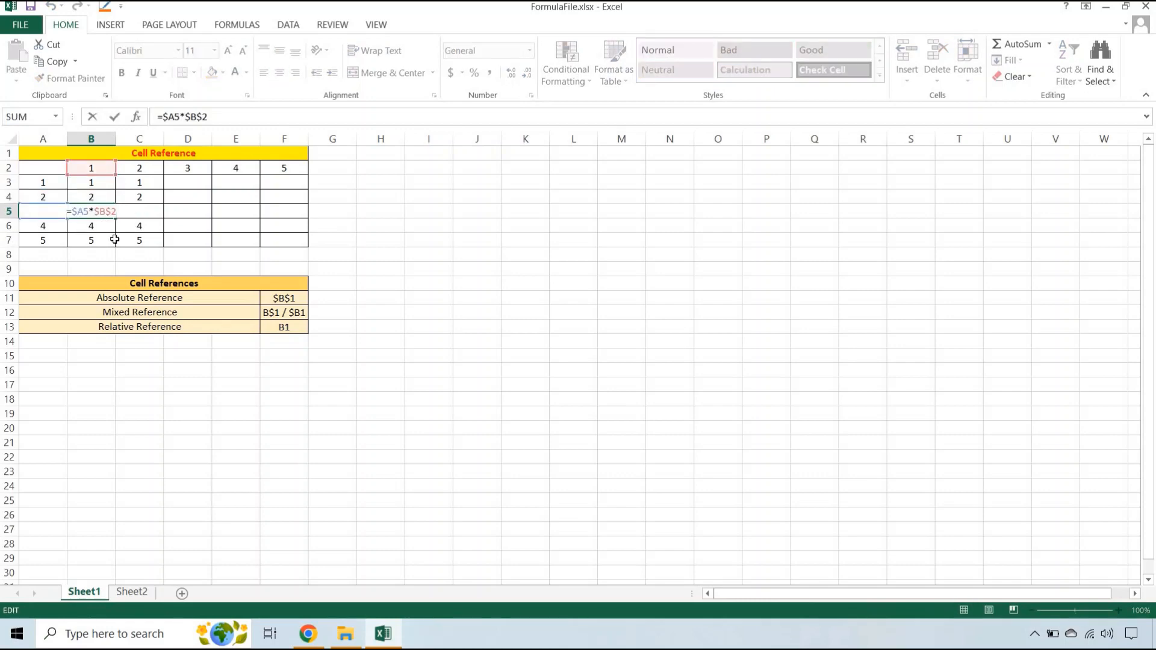
key(Escape)
click(155, 226)
key(F2)
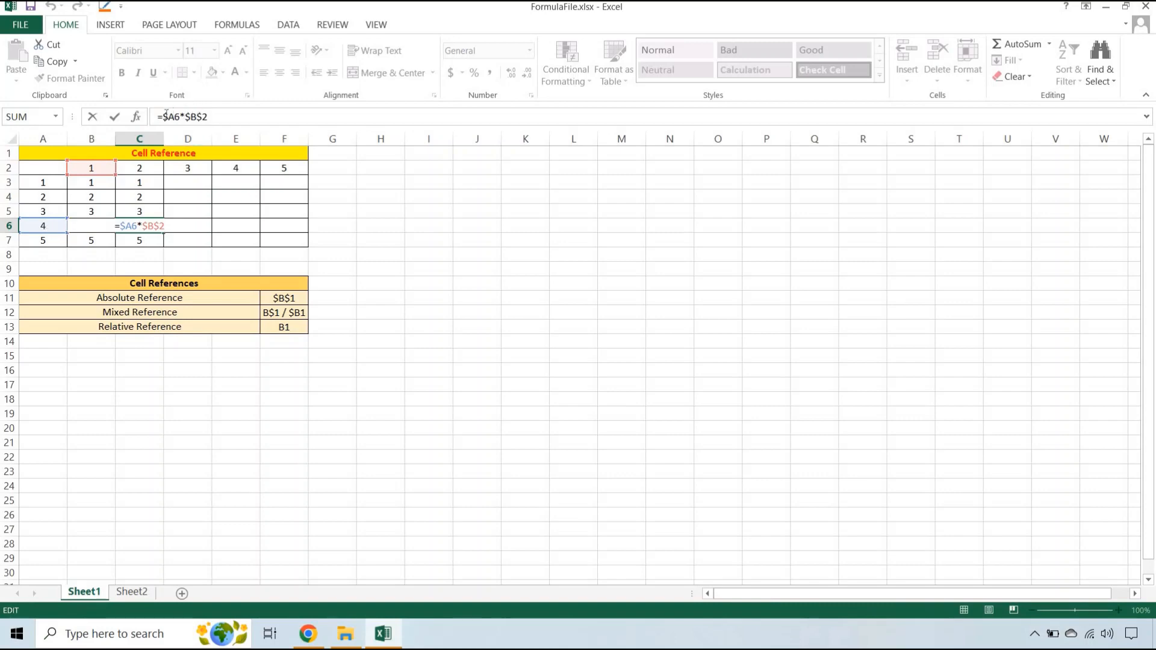
key(Escape)
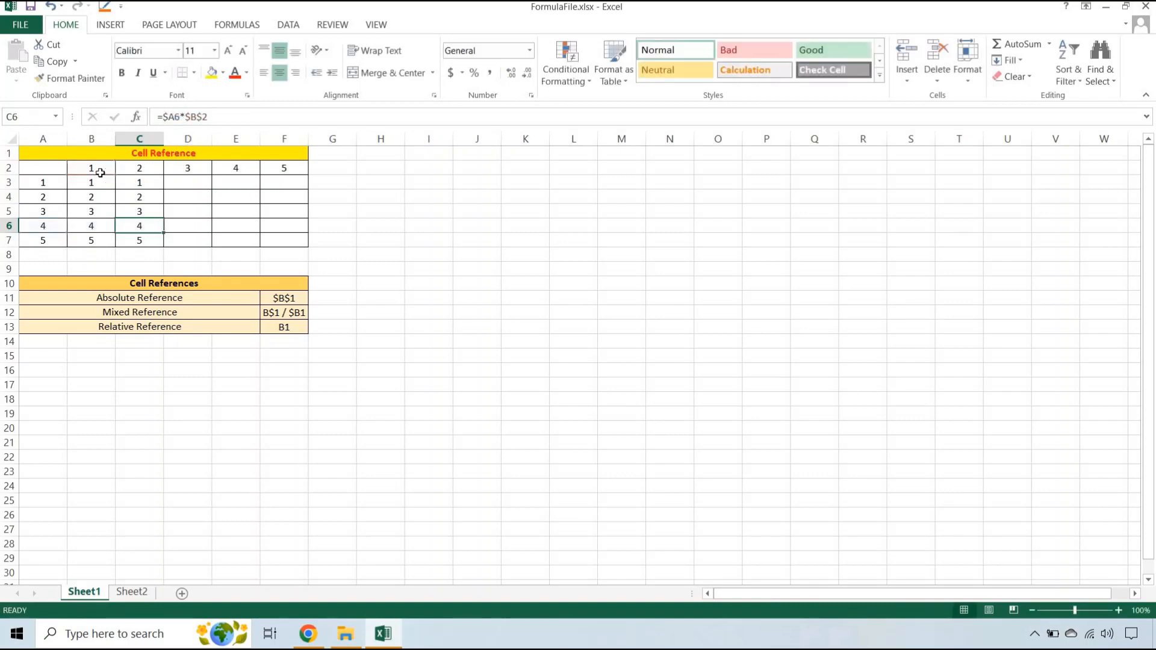
Change the second reference in B3 to lock only its row, making the formula =$A3*B$2.
click(8, 169)
click(96, 181)
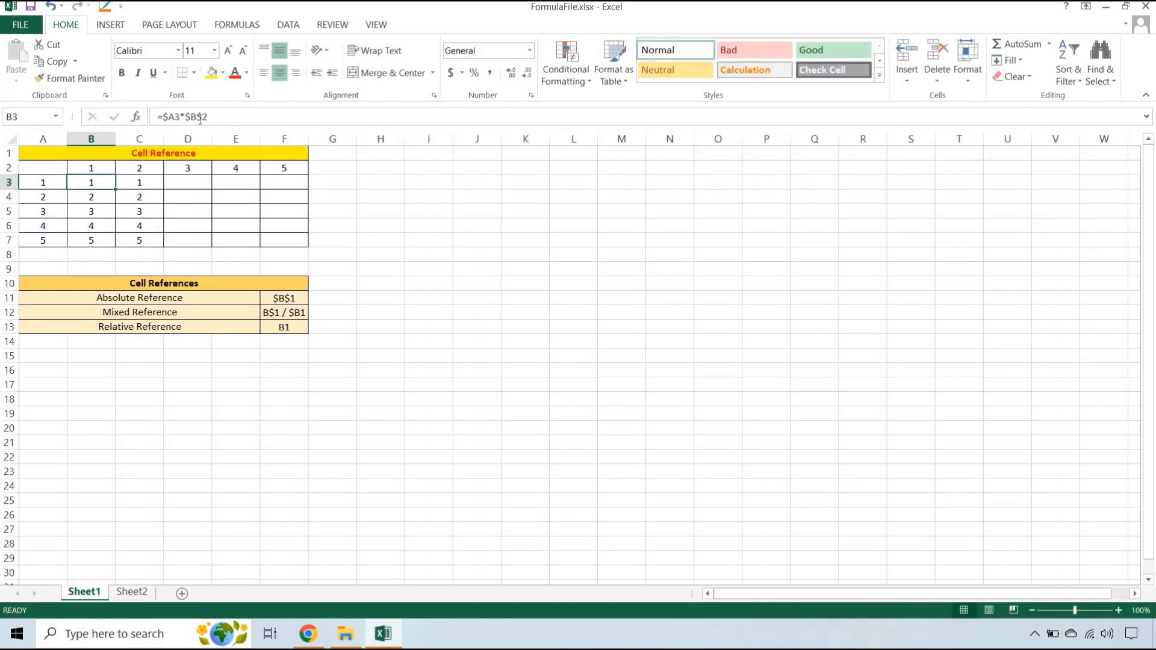
click(205, 117)
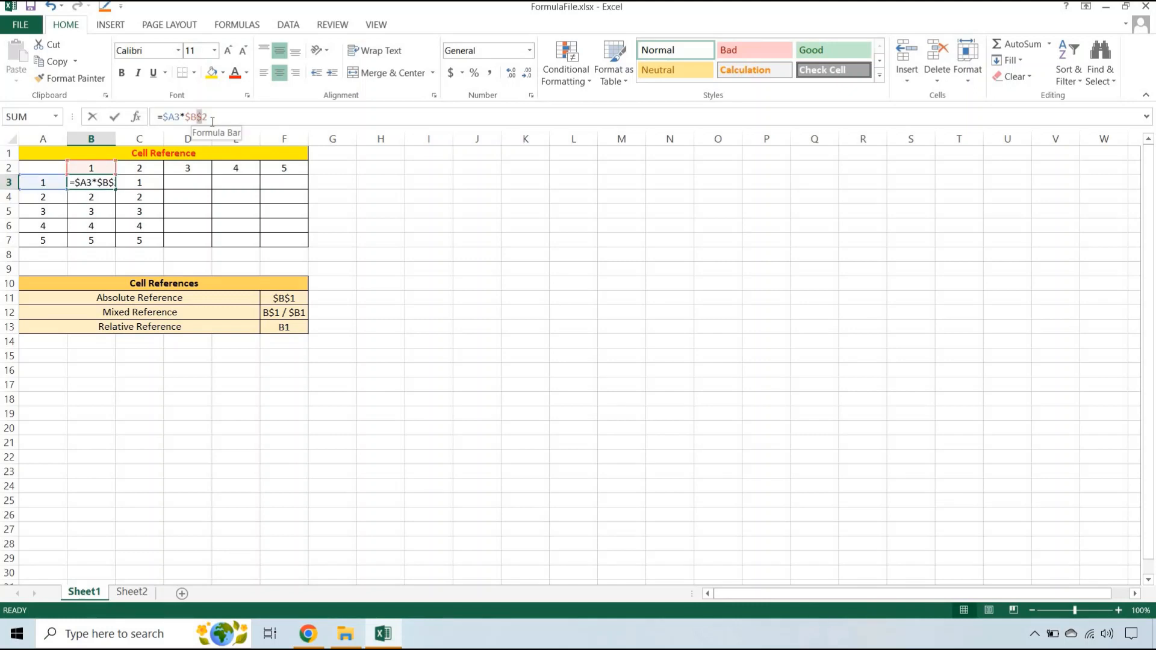
click(111, 183)
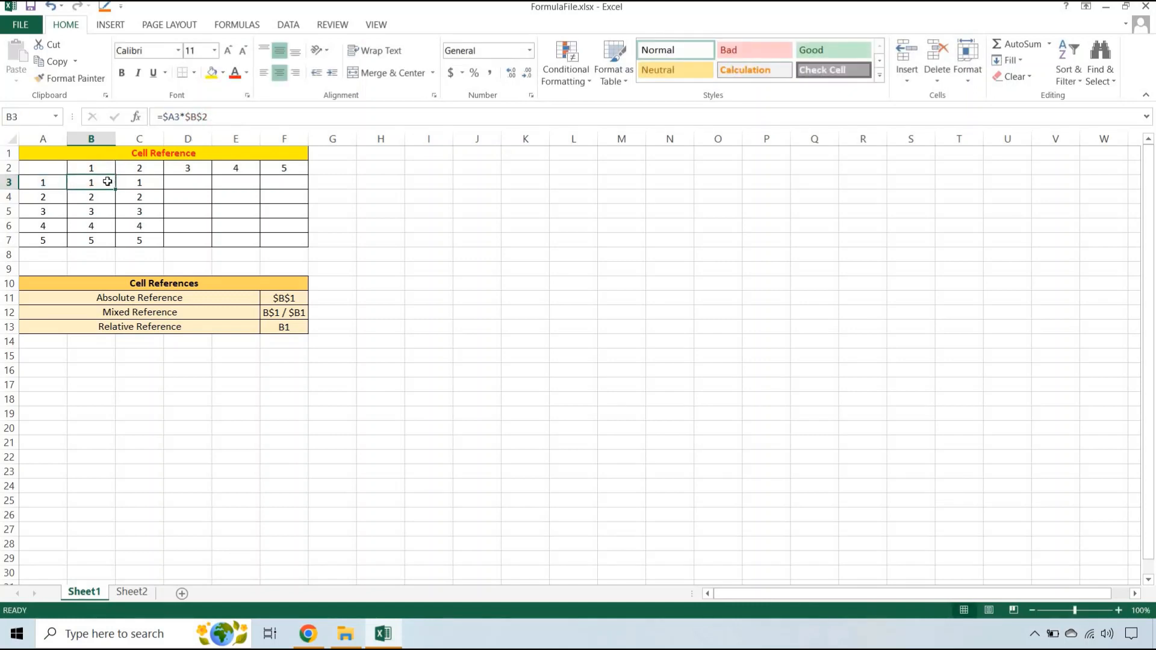
double_click(107, 182)
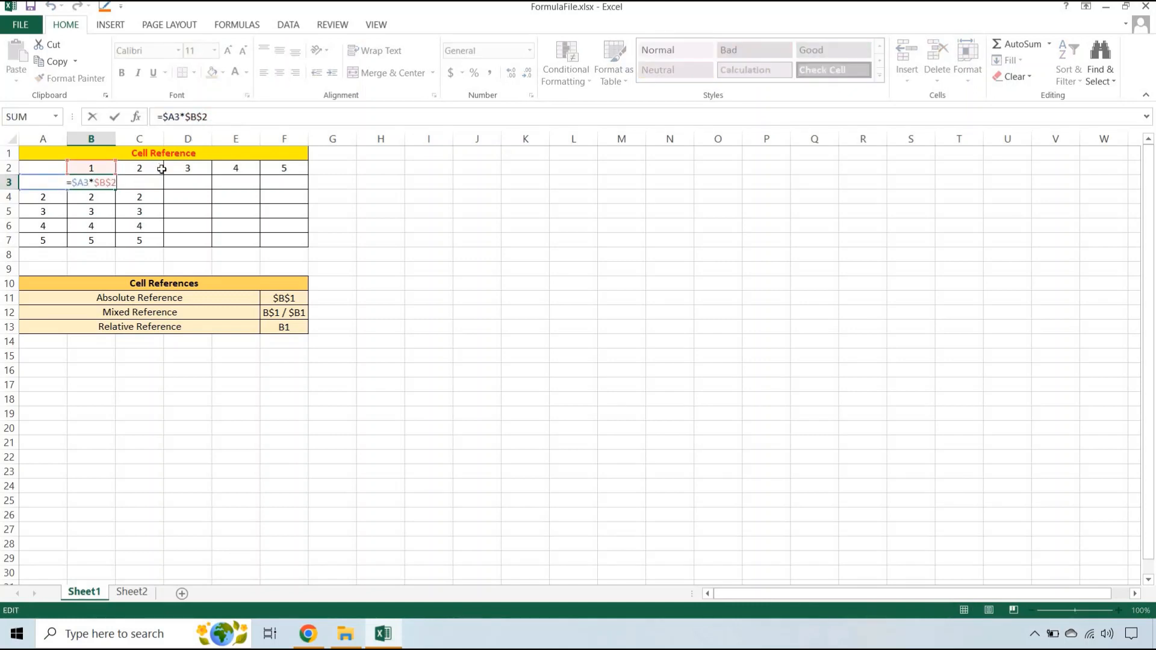
key(F4)
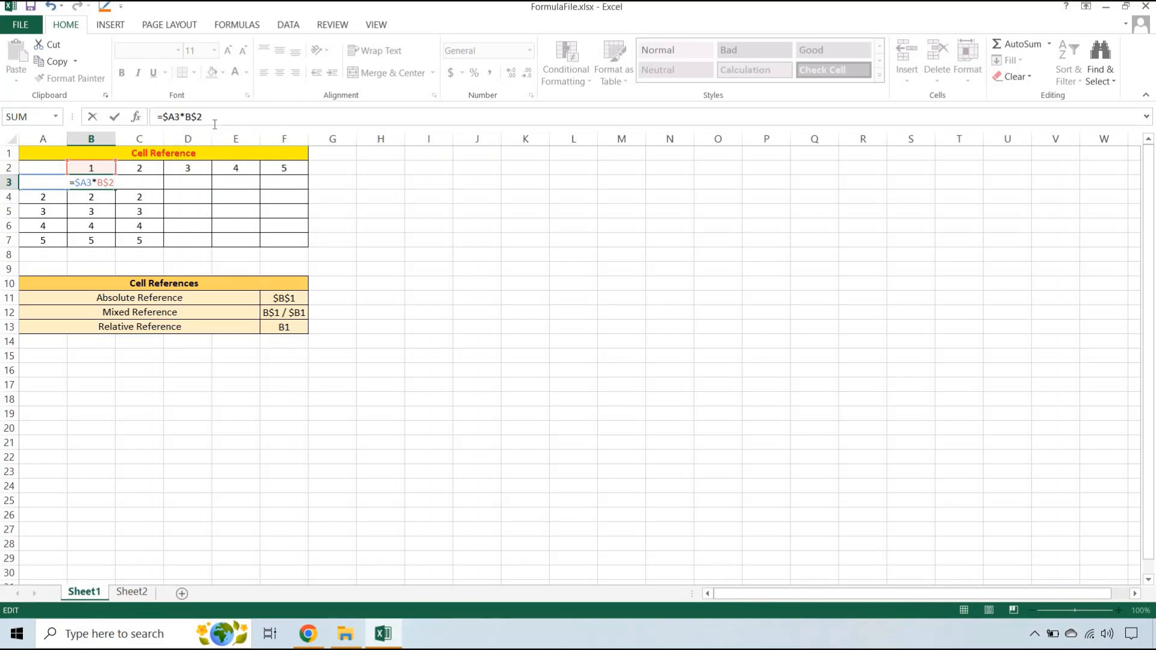
click(184, 117)
key(Return)
click(107, 182)
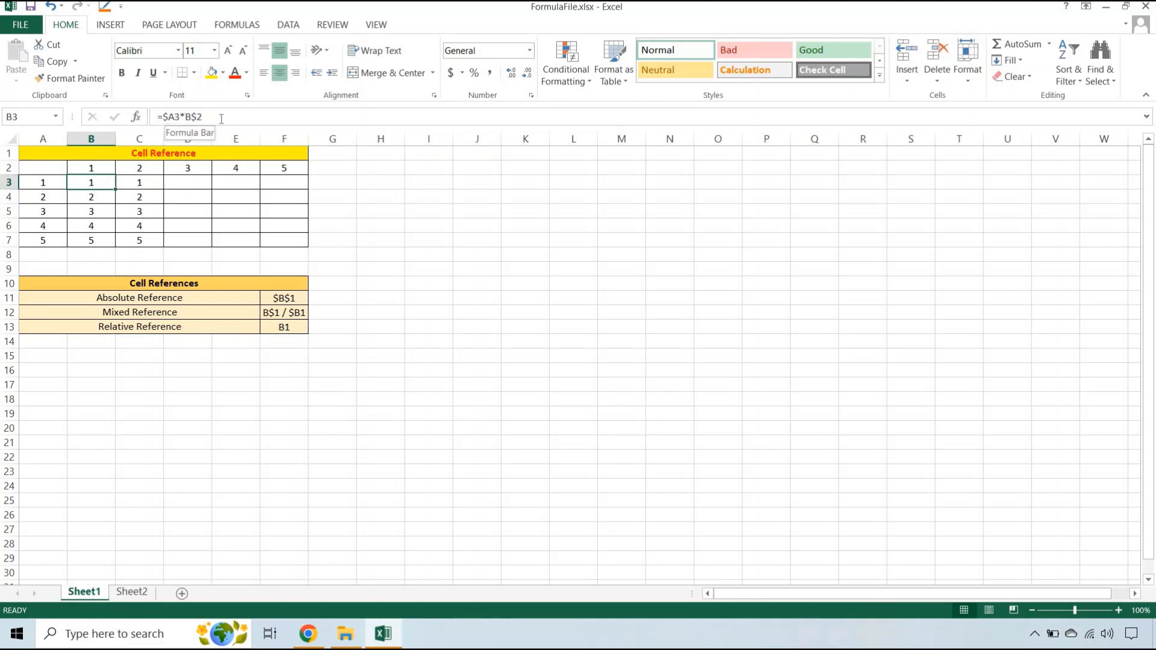
Fill the revised B3 formula down through B7, replacing the fully locked $B$2 references.
click(98, 194)
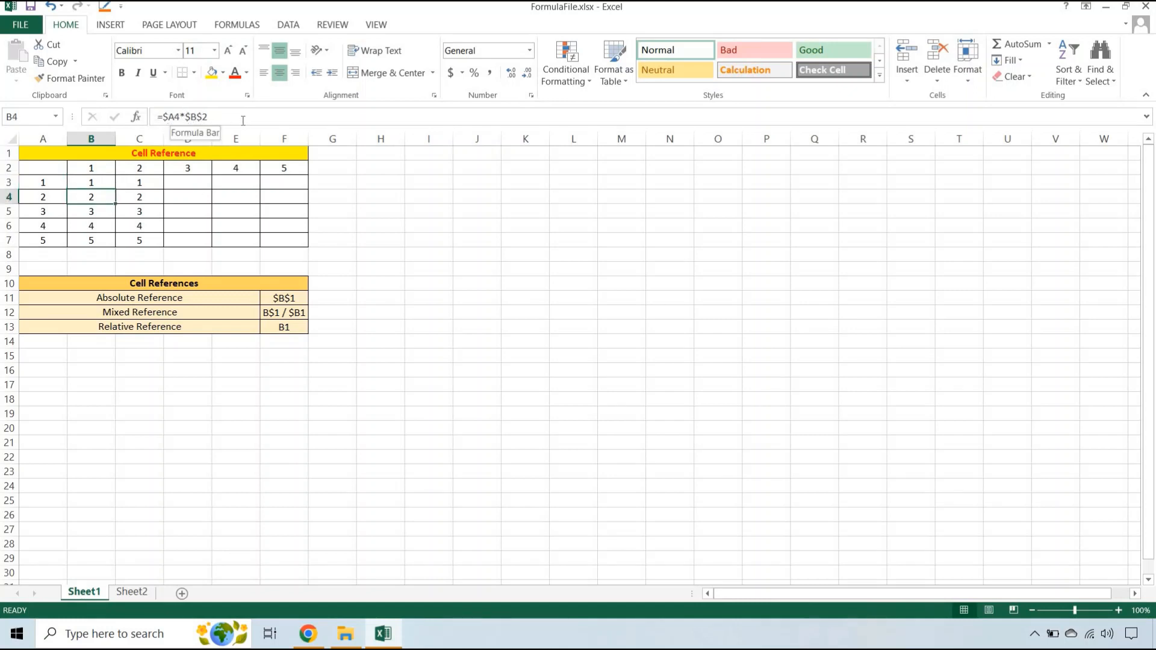
click(107, 182)
drag(114, 189, 114, 247)
drag(106, 186, 103, 243)
click(104, 243)
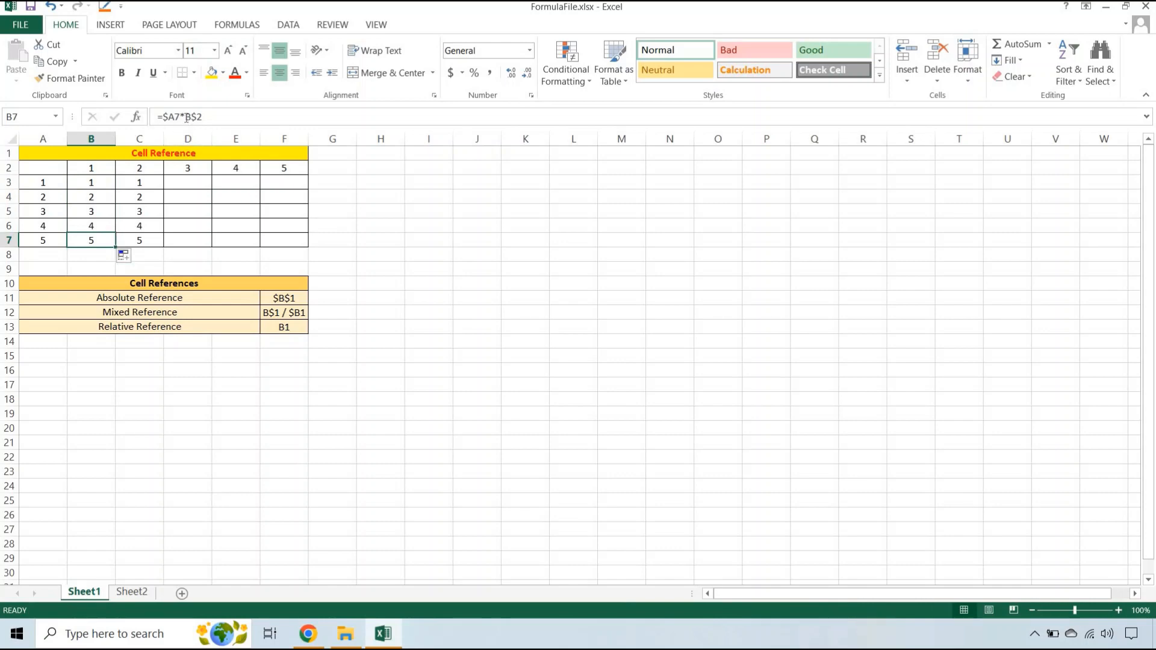
Copy the formulas in B3:B7 and paste them into column C and across the whole range C3:F7.
drag(95, 181, 102, 240)
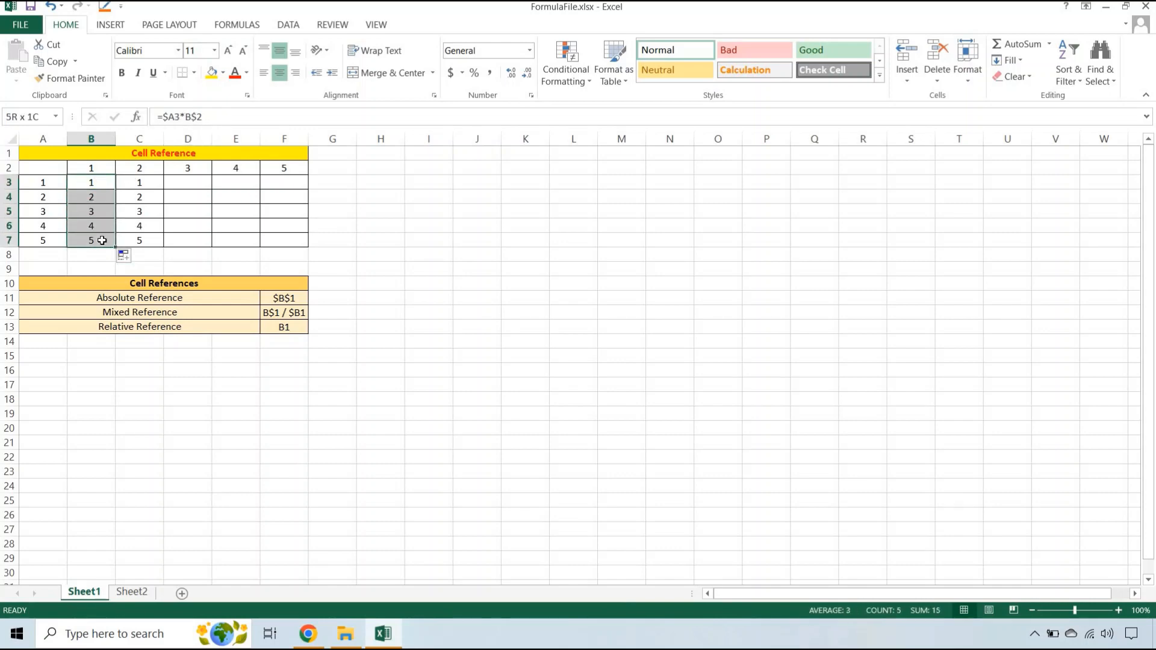
key(ctrl+c)
click(143, 184)
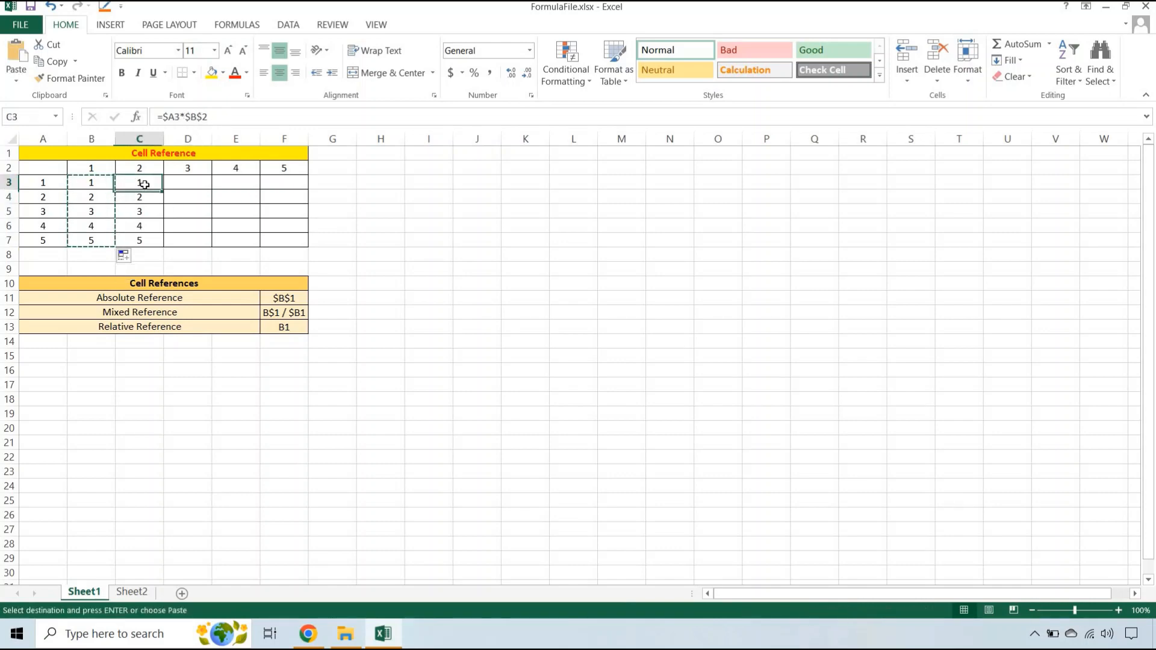
key(ctrl+v)
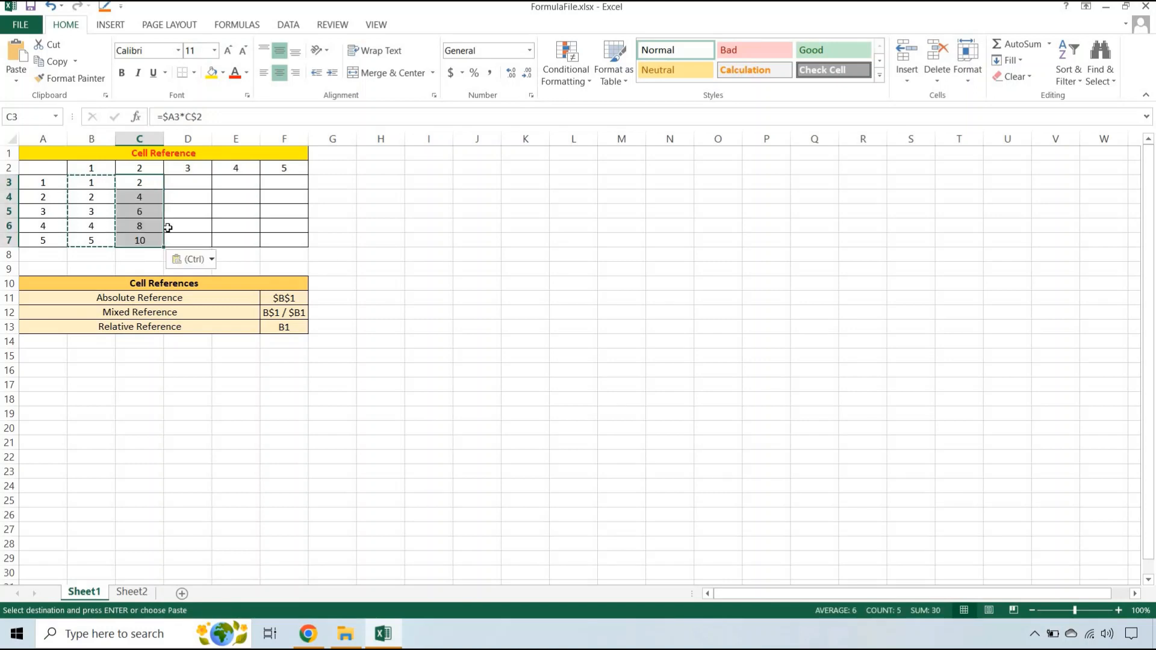
drag(142, 183, 295, 243)
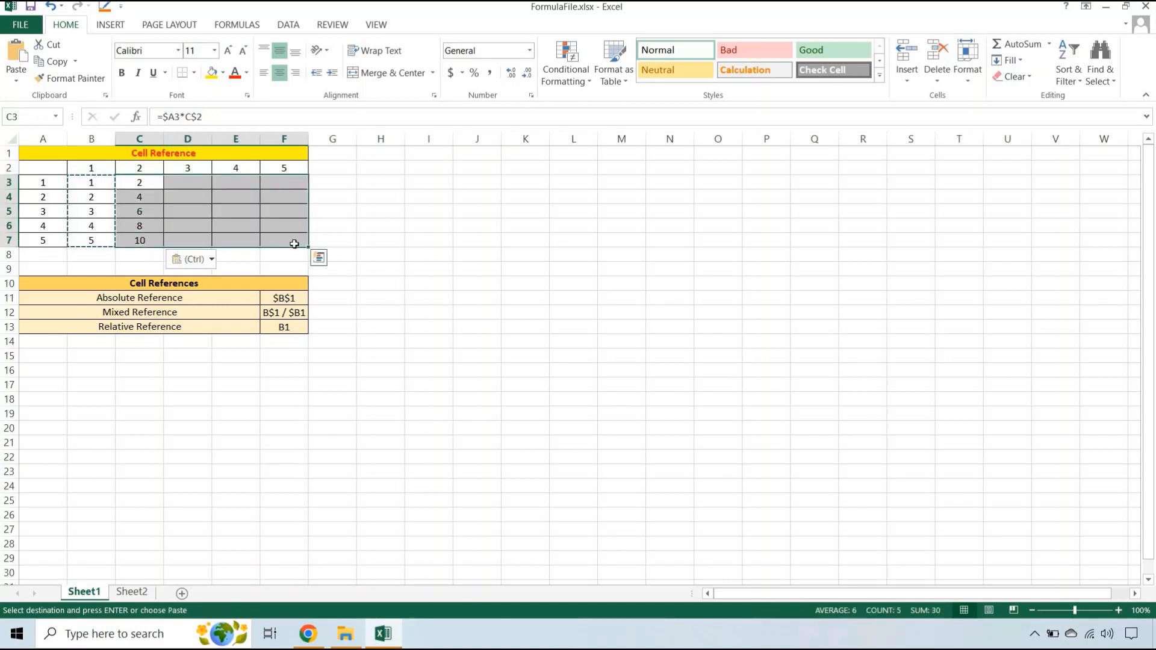
key(Return)
Compare the products in F7 and E6 with their column A and row 2 factors.
click(284, 239)
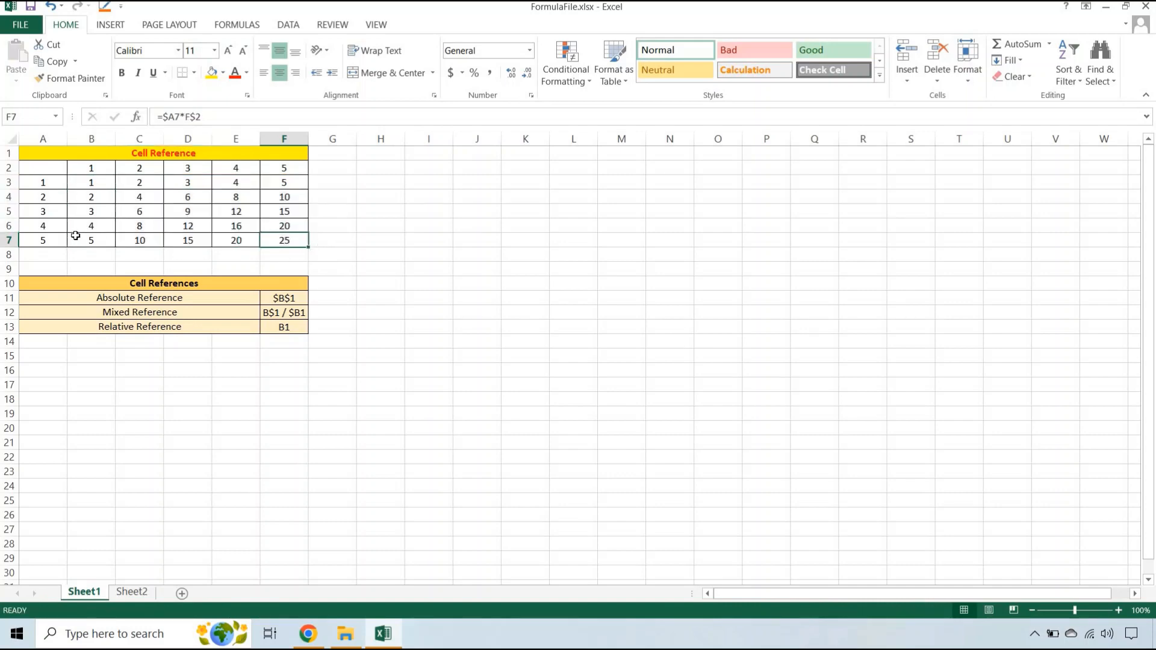
click(89, 242)
click(54, 241)
ctrl+click(282, 169)
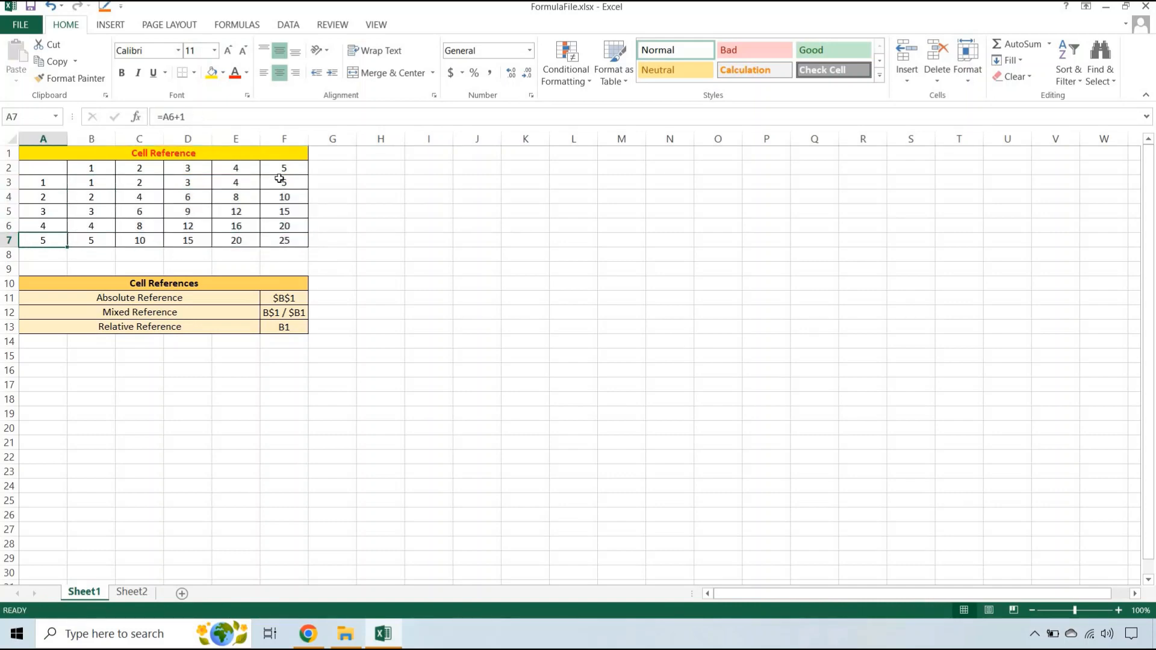
ctrl+click(284, 239)
click(55, 226)
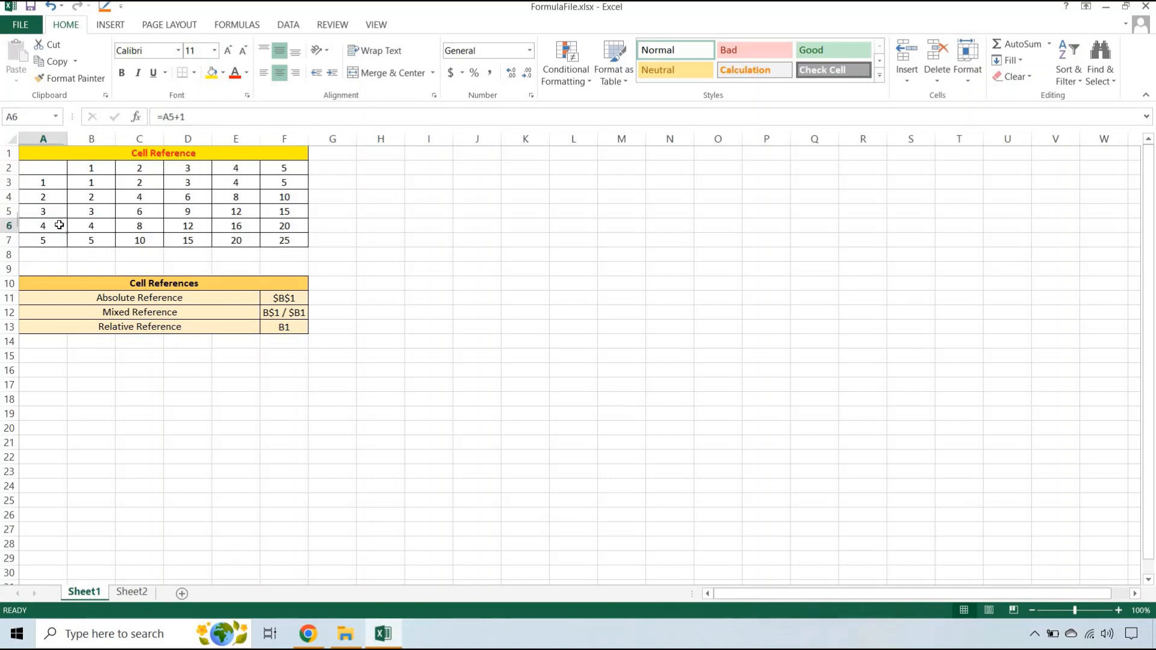
ctrl+click(235, 168)
ctrl+click(236, 225)
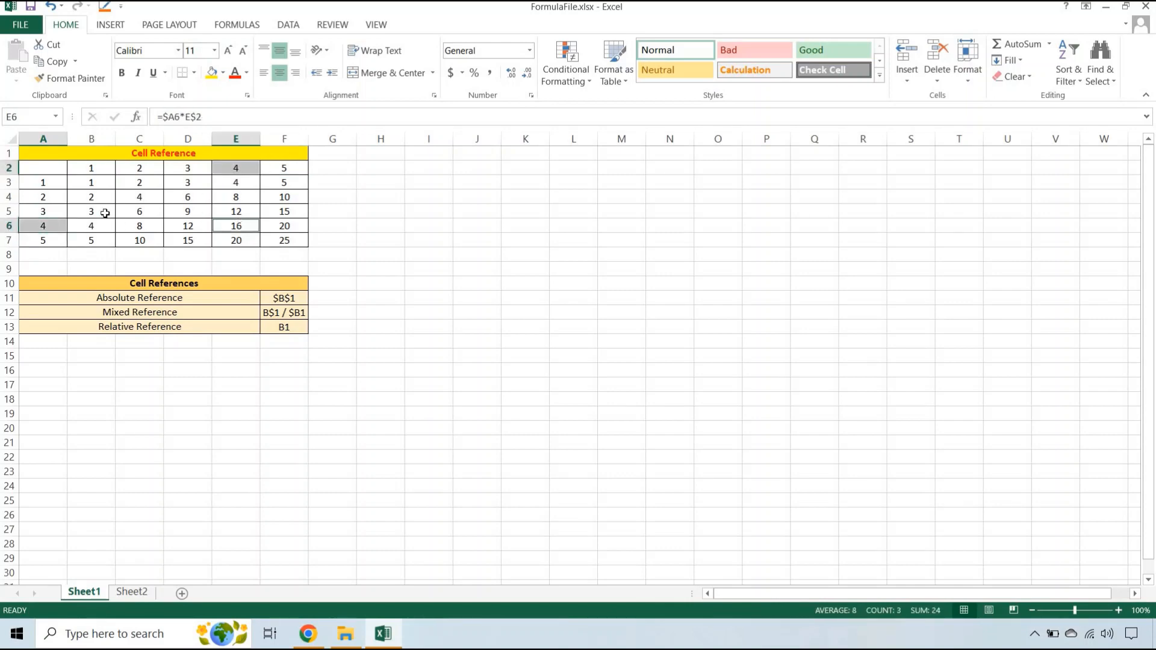
Compare the products in C5 and B3 with their column A and row 2 factors.
click(50, 210)
ctrl+click(140, 170)
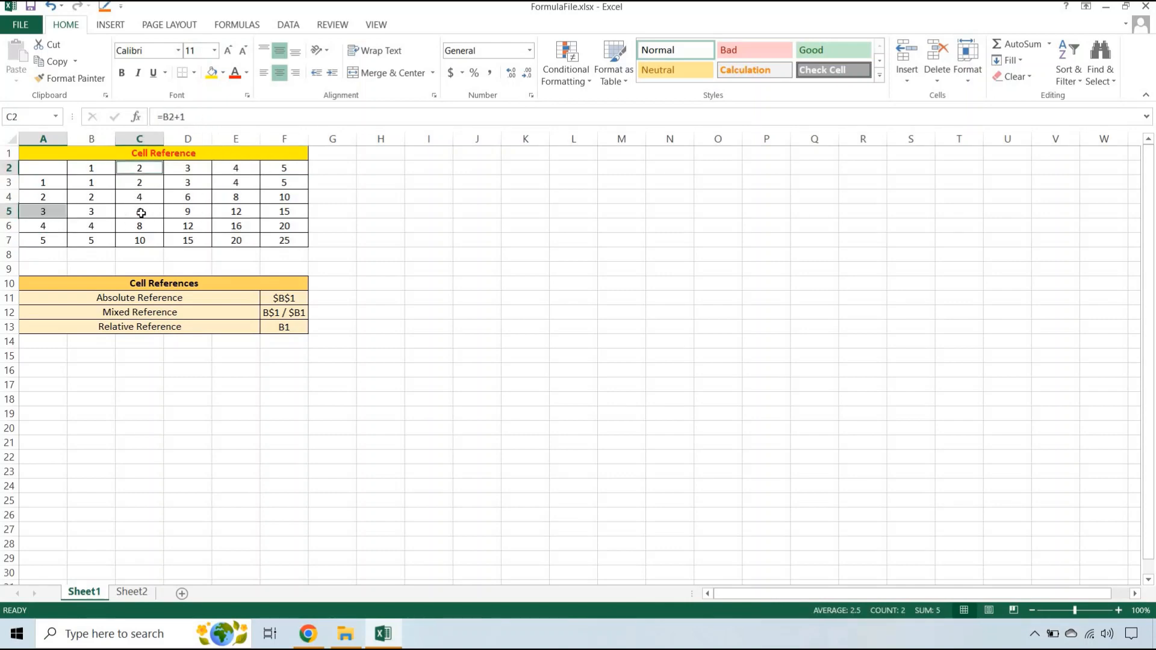
ctrl+click(143, 212)
click(45, 182)
ctrl+click(91, 182)
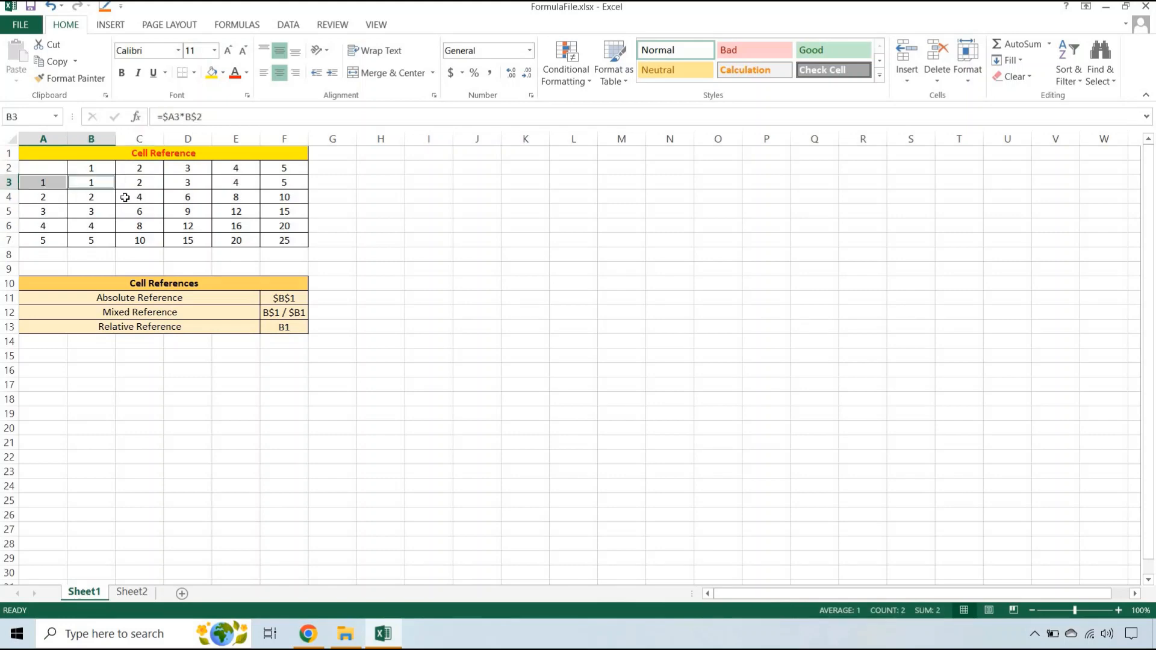
click(216, 201)
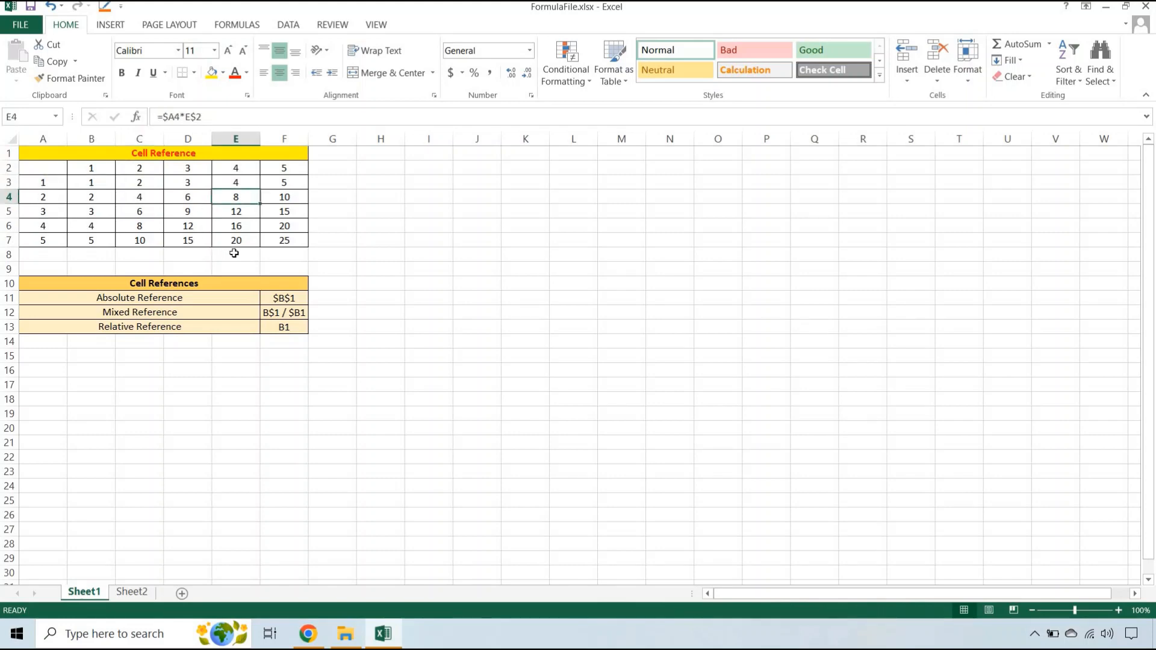
Review the absolute, mixed and relative reference examples in the summary table at A11:F13.
drag(160, 298, 280, 327)
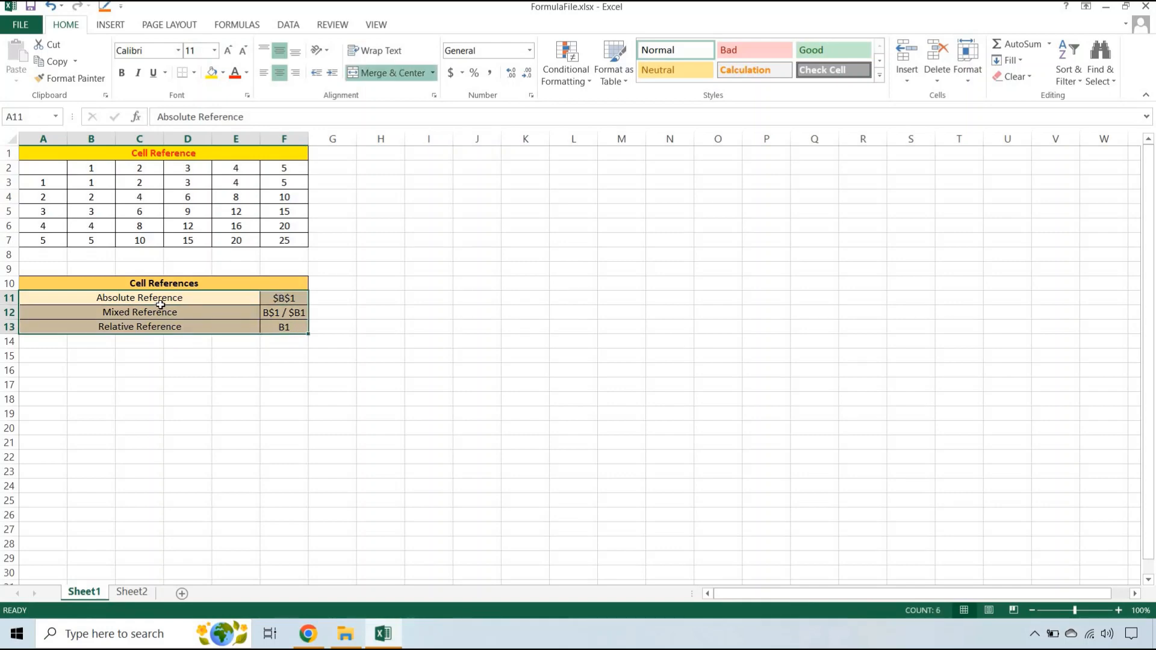
click(192, 299)
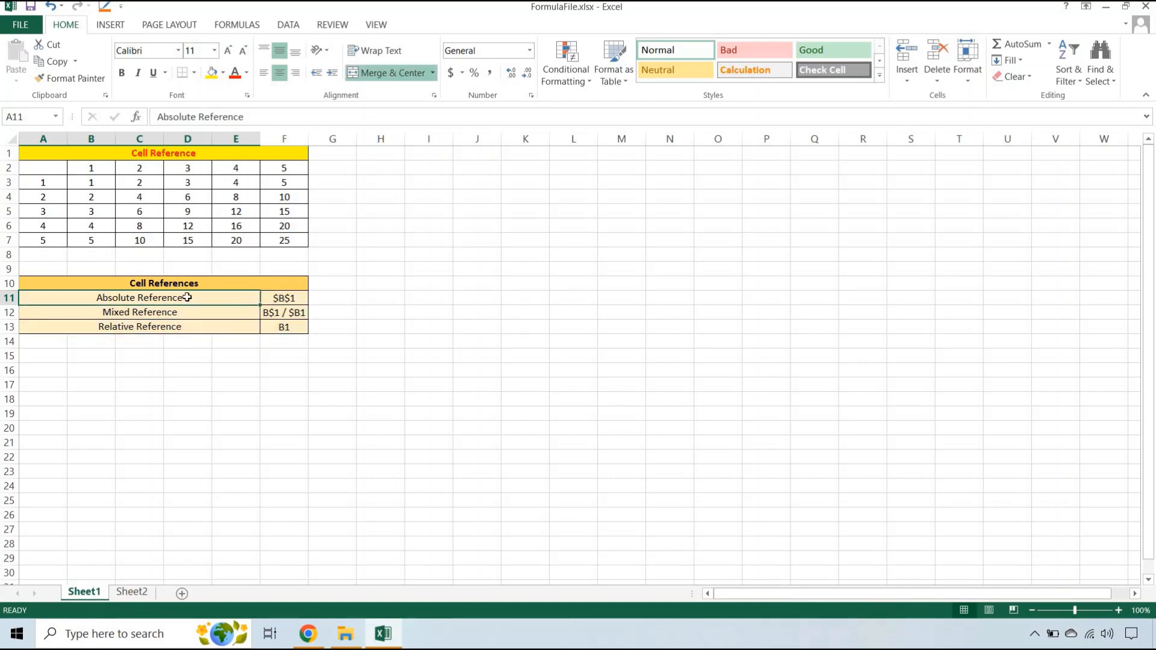
drag(219, 300, 272, 325)
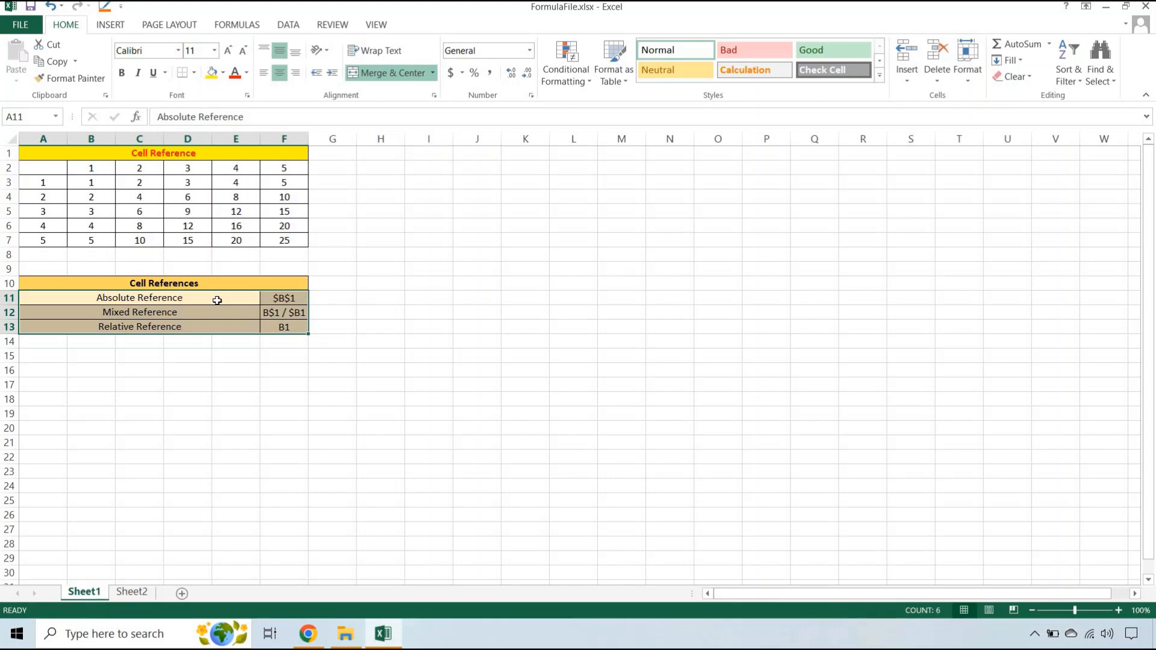
drag(230, 300, 285, 323)
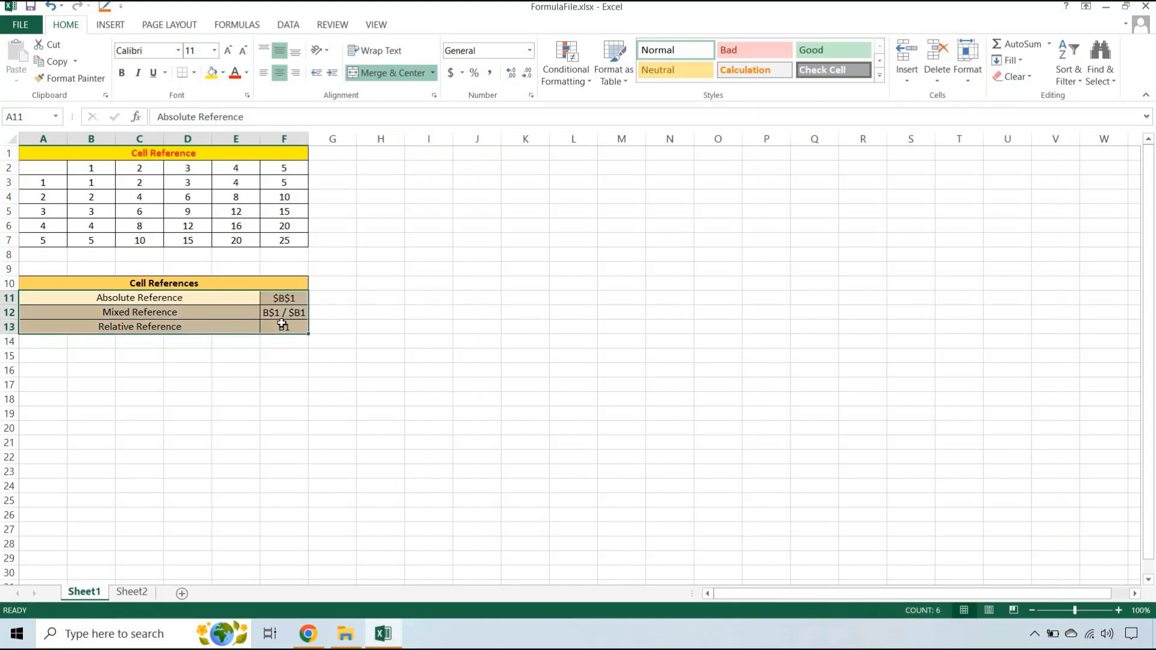